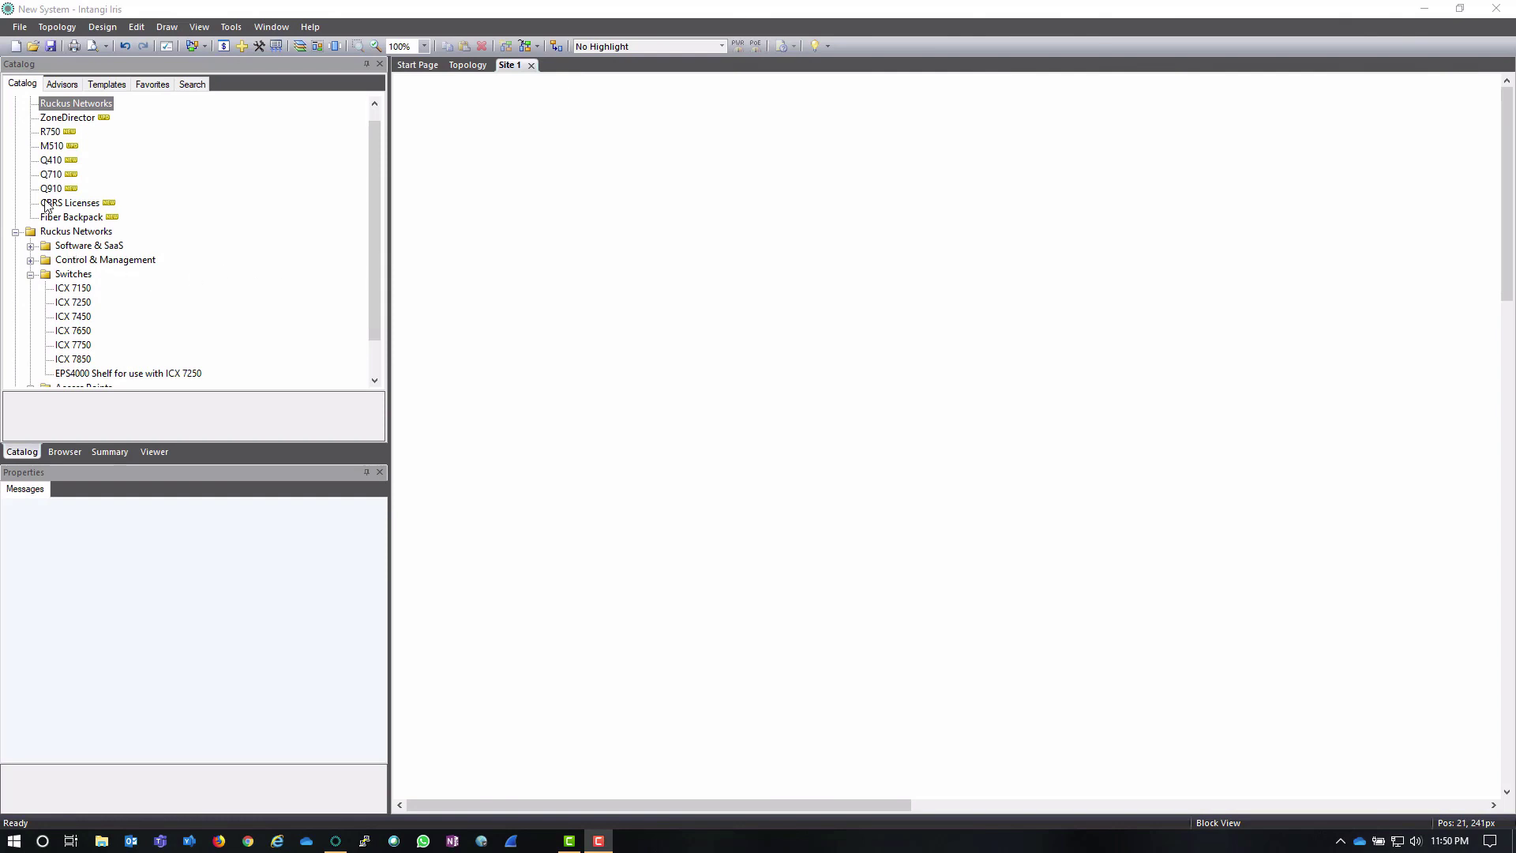
Step: Place two Ruckus ICX 7650-48ZP switches and one ICX 7150-C08P-2X1G switch on the Site 1 canvas
scroll(79, 183, up, 1)
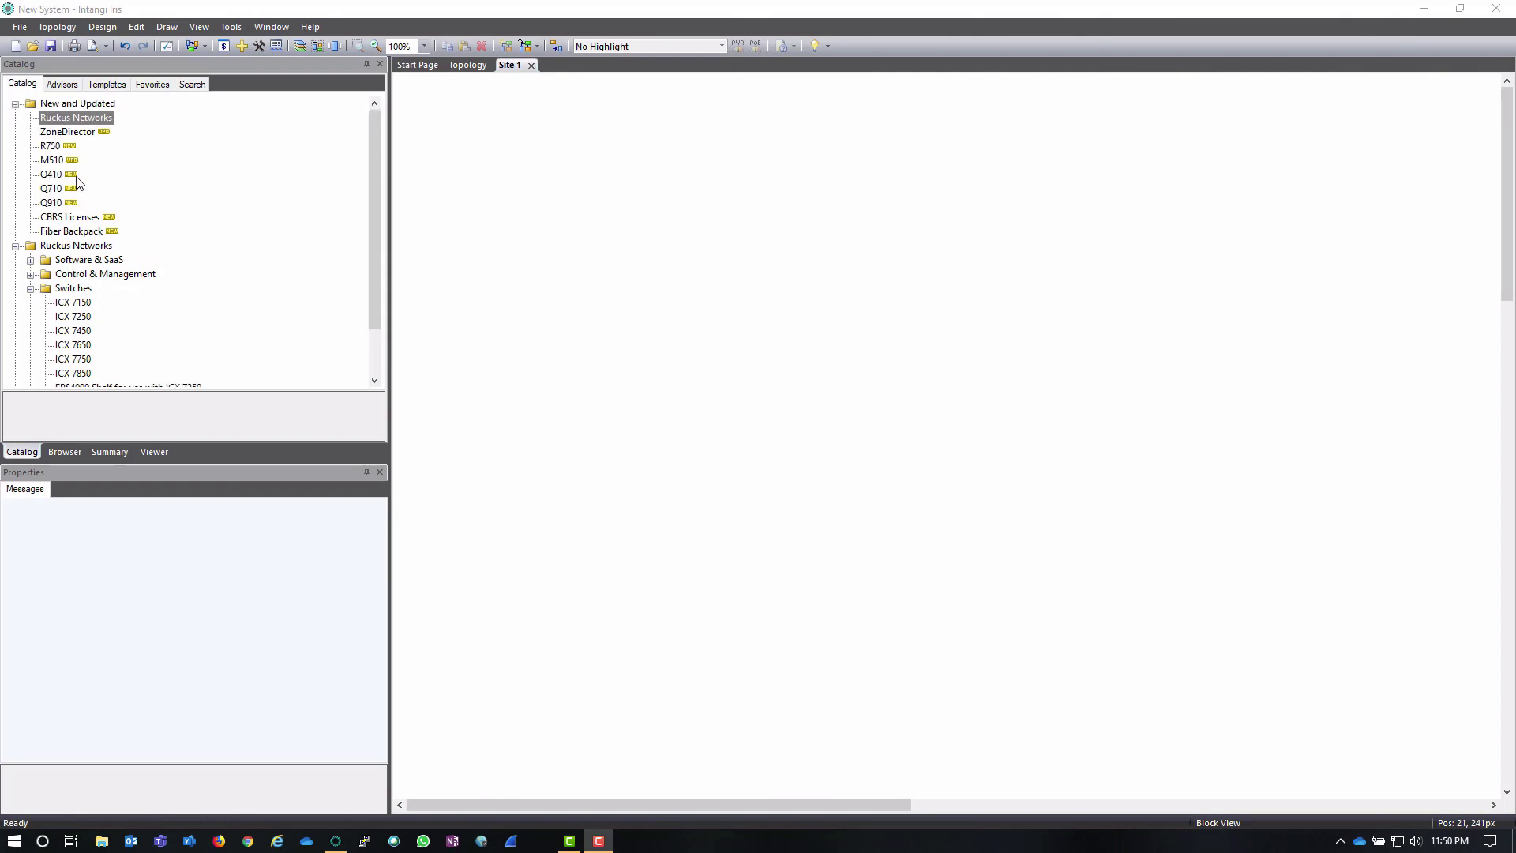
click(15, 104)
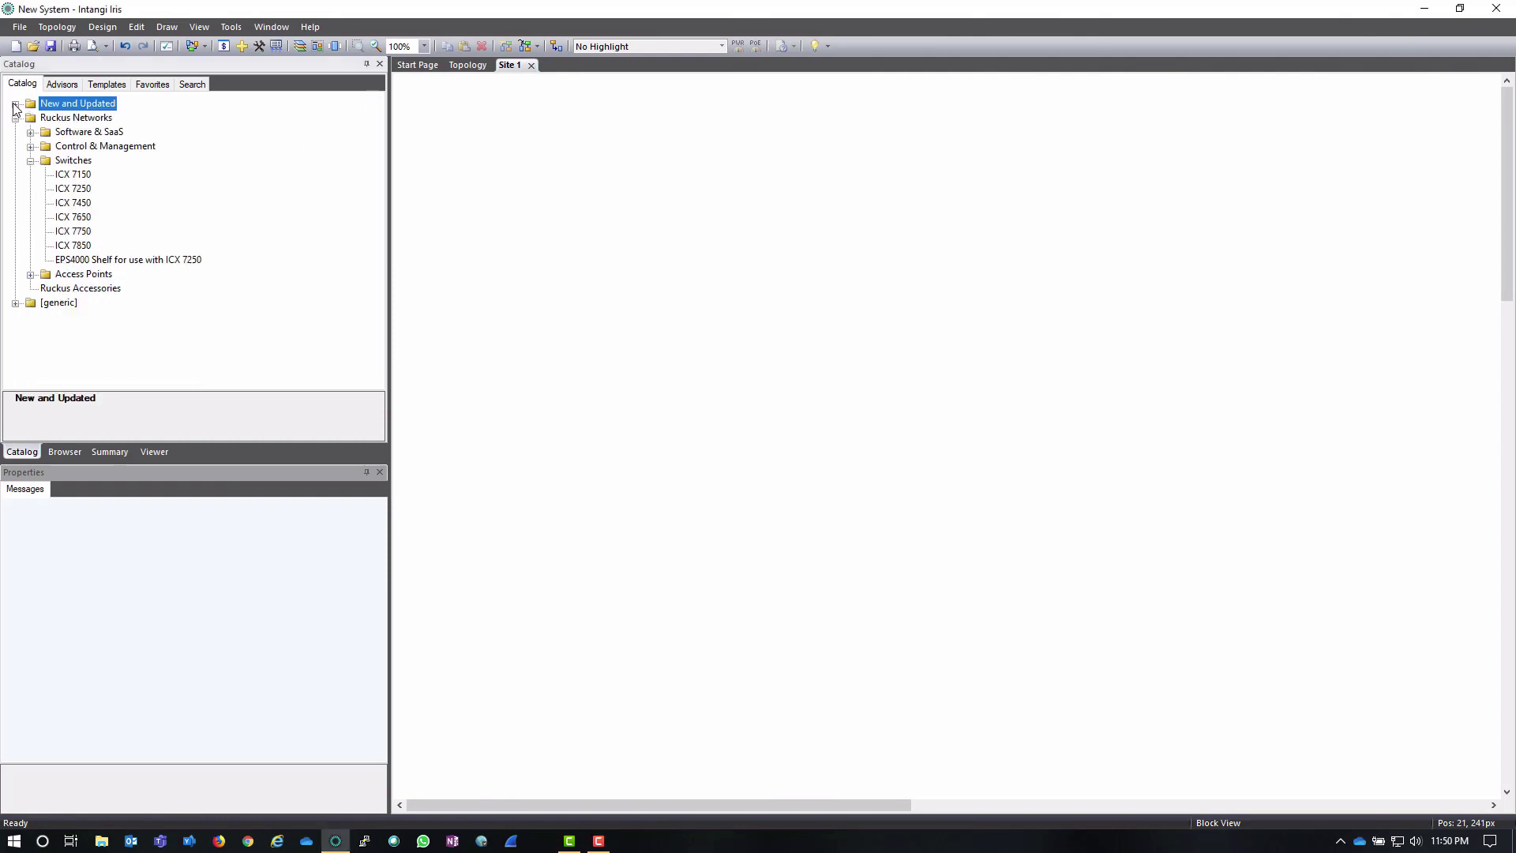
click(85, 219)
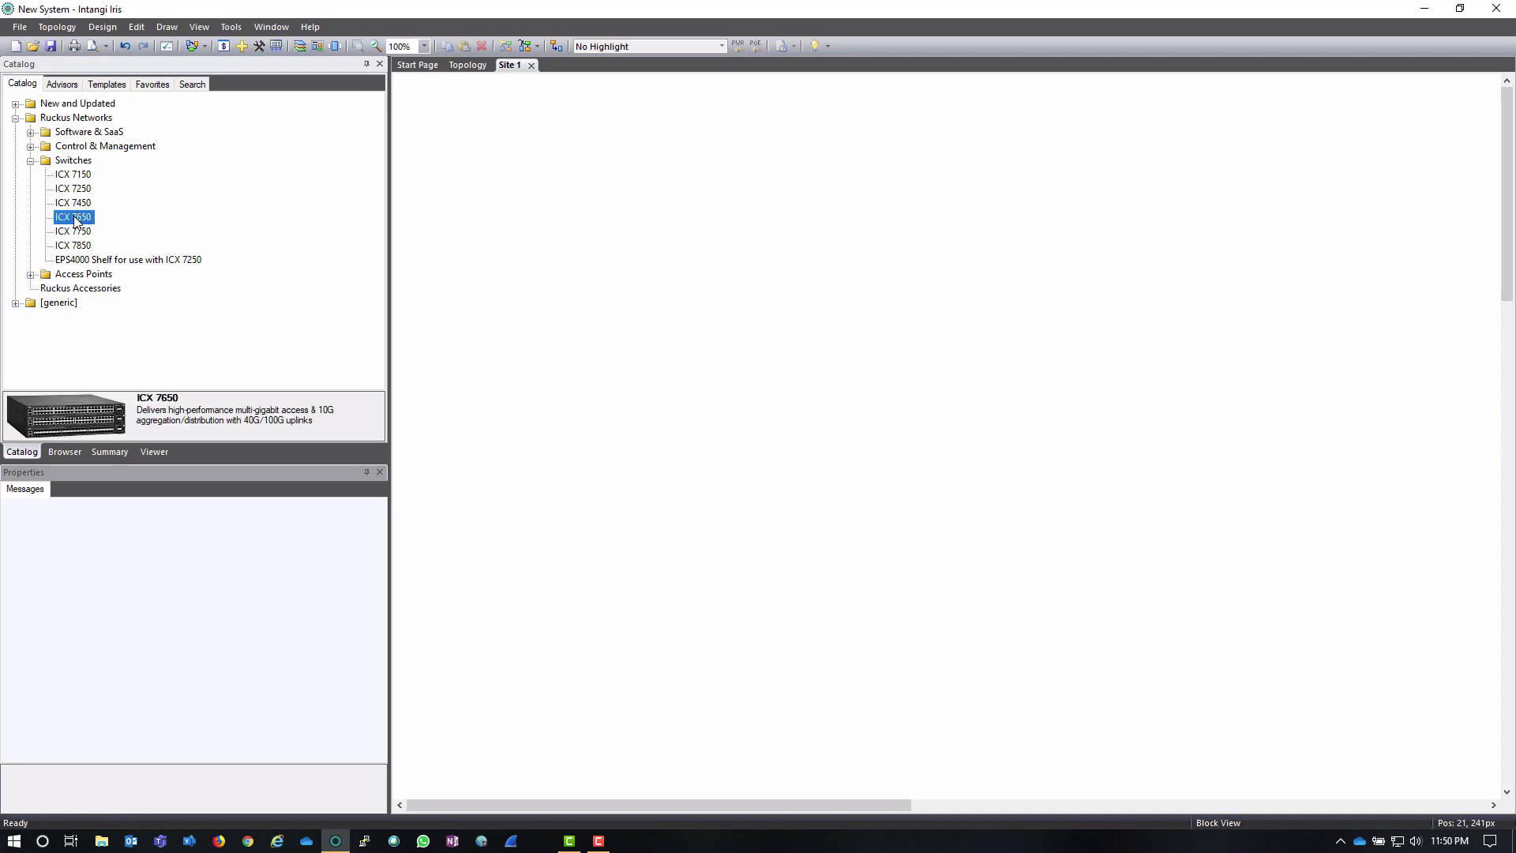
drag(76, 220, 638, 224)
drag(79, 223, 640, 297)
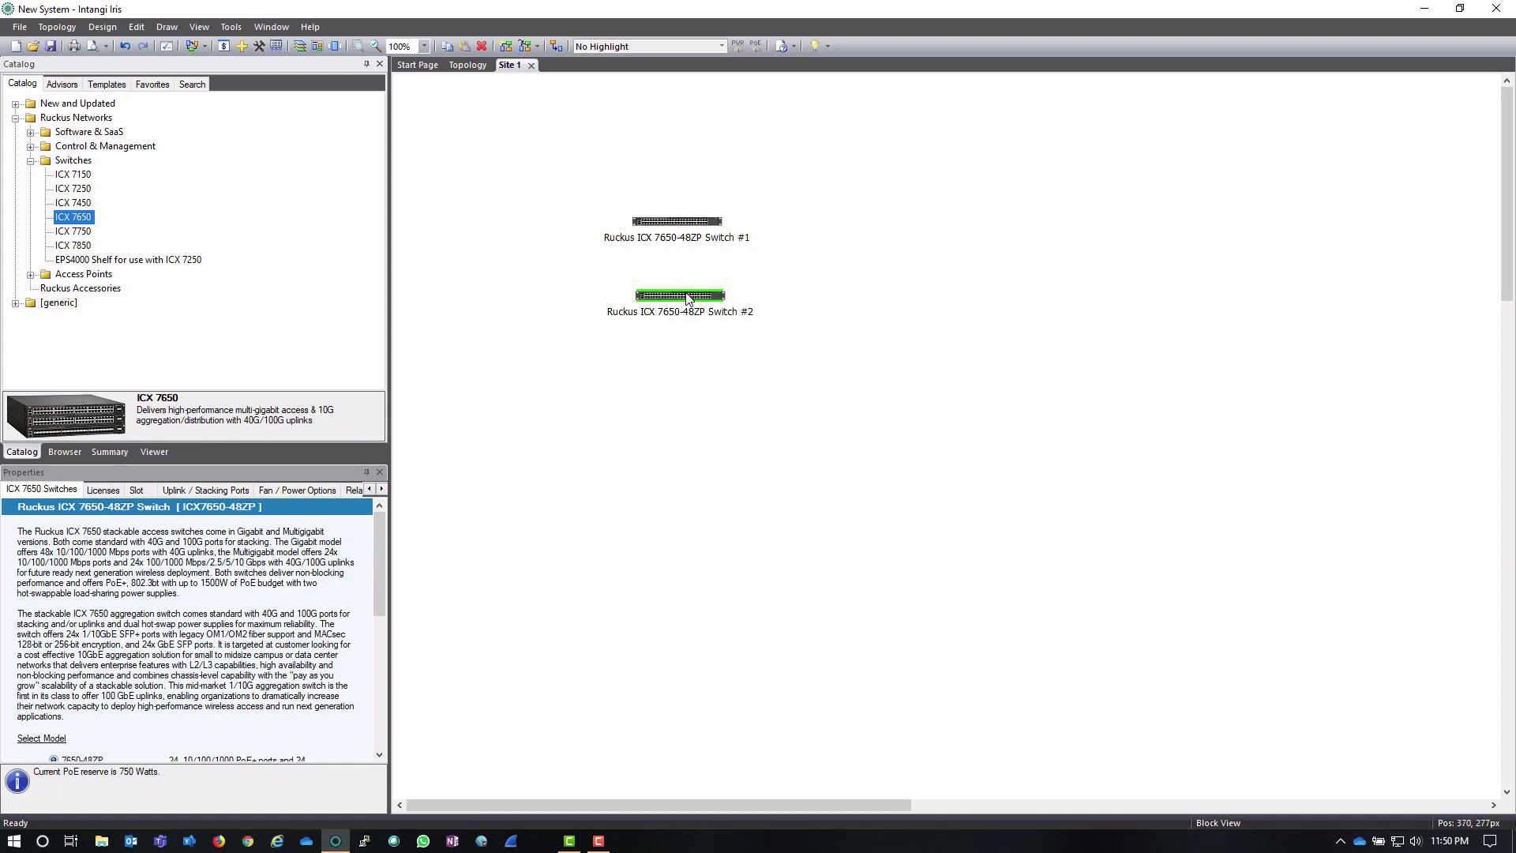
drag(684, 301, 689, 268)
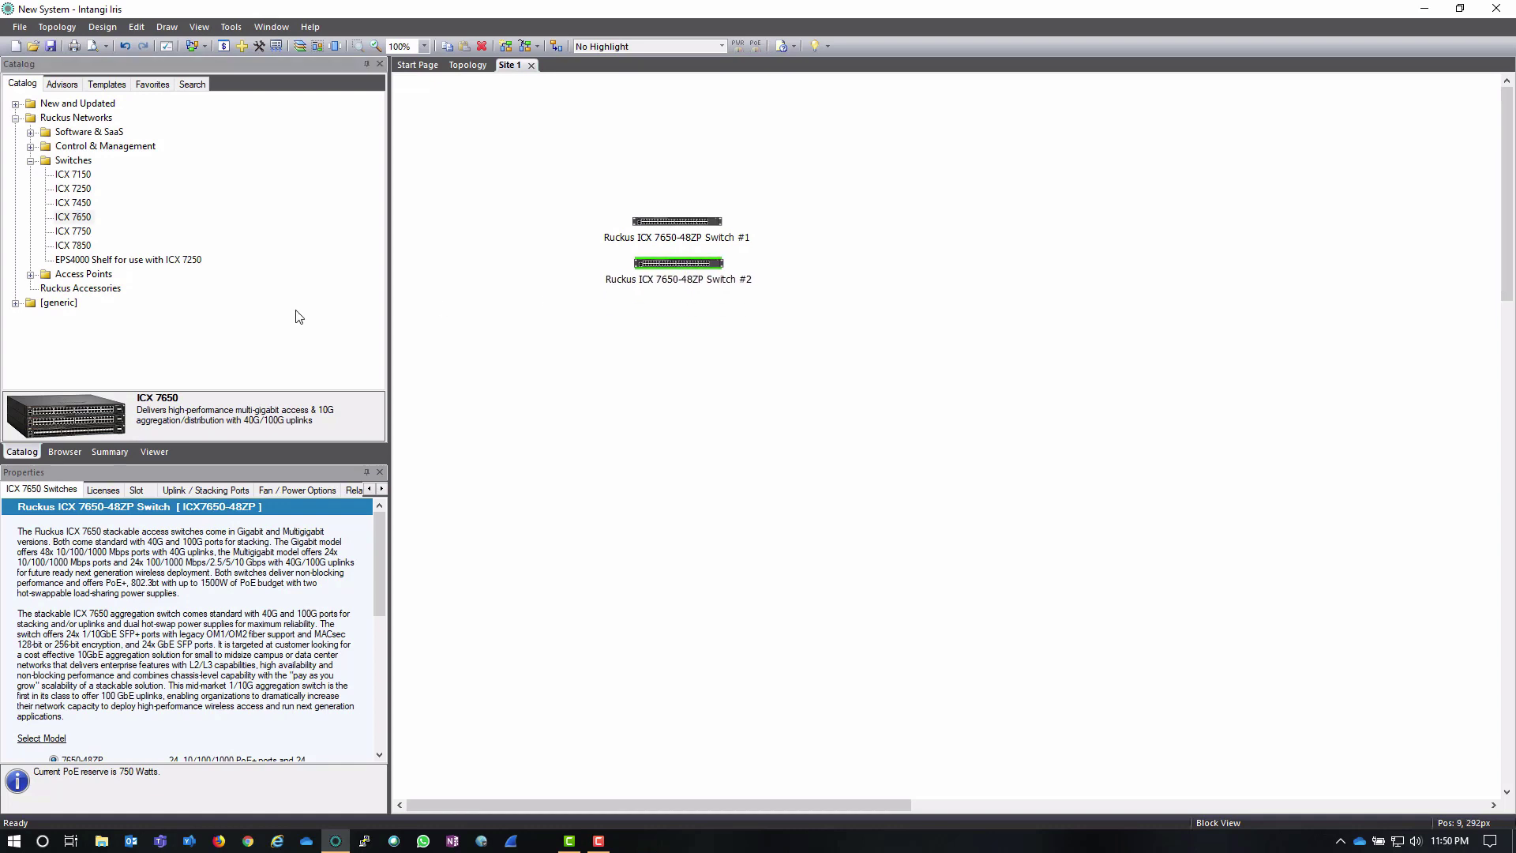
drag(85, 179, 668, 373)
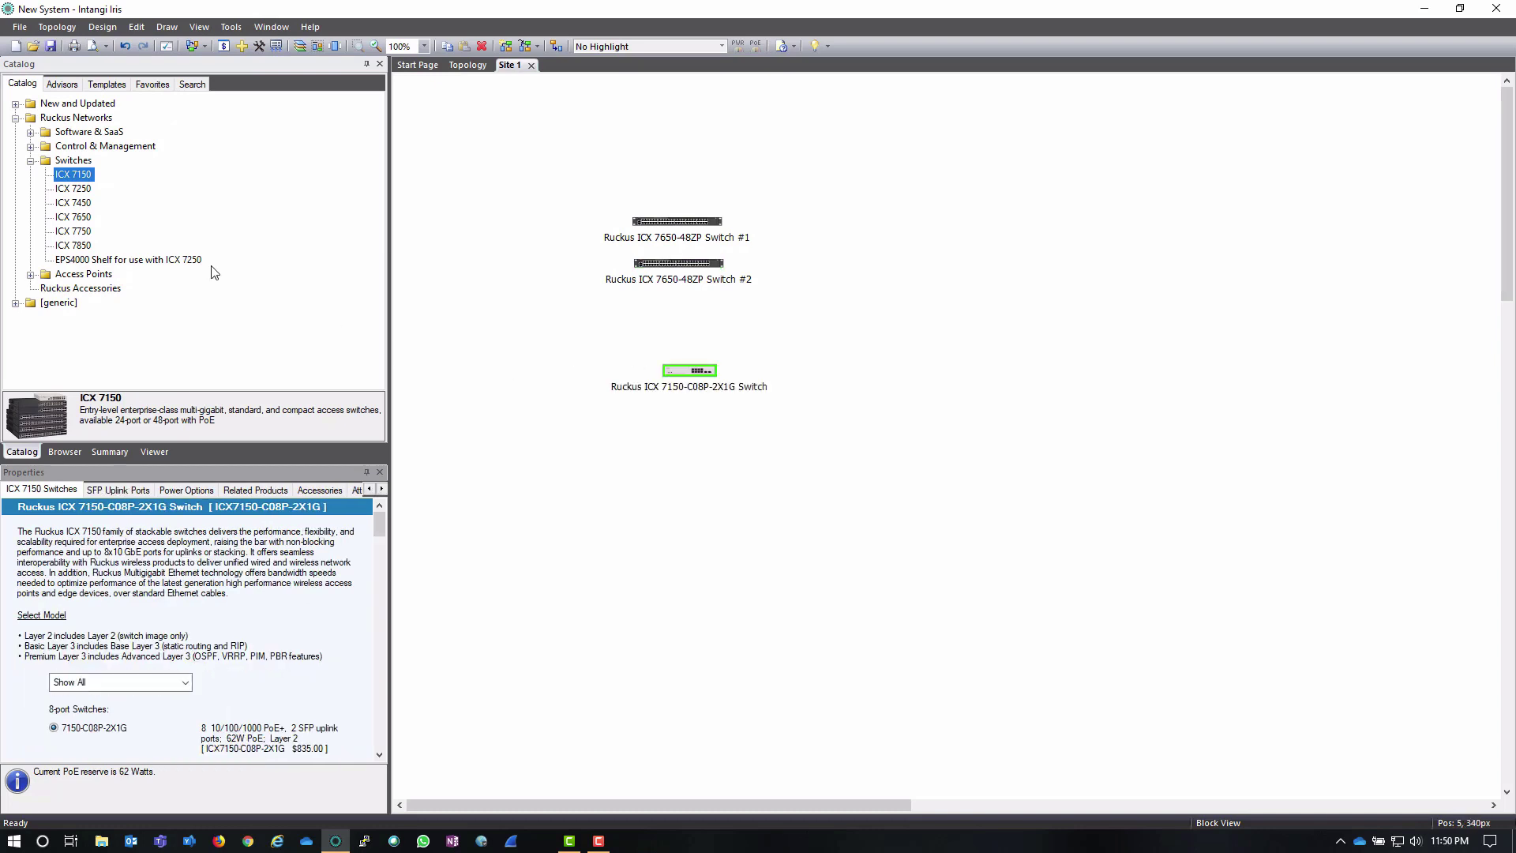
Step: Add a second ICX 7150-C08P-2X1G switch and stack both 7150s in a column beneath the 7650s
click(690, 444)
drag(691, 372, 679, 338)
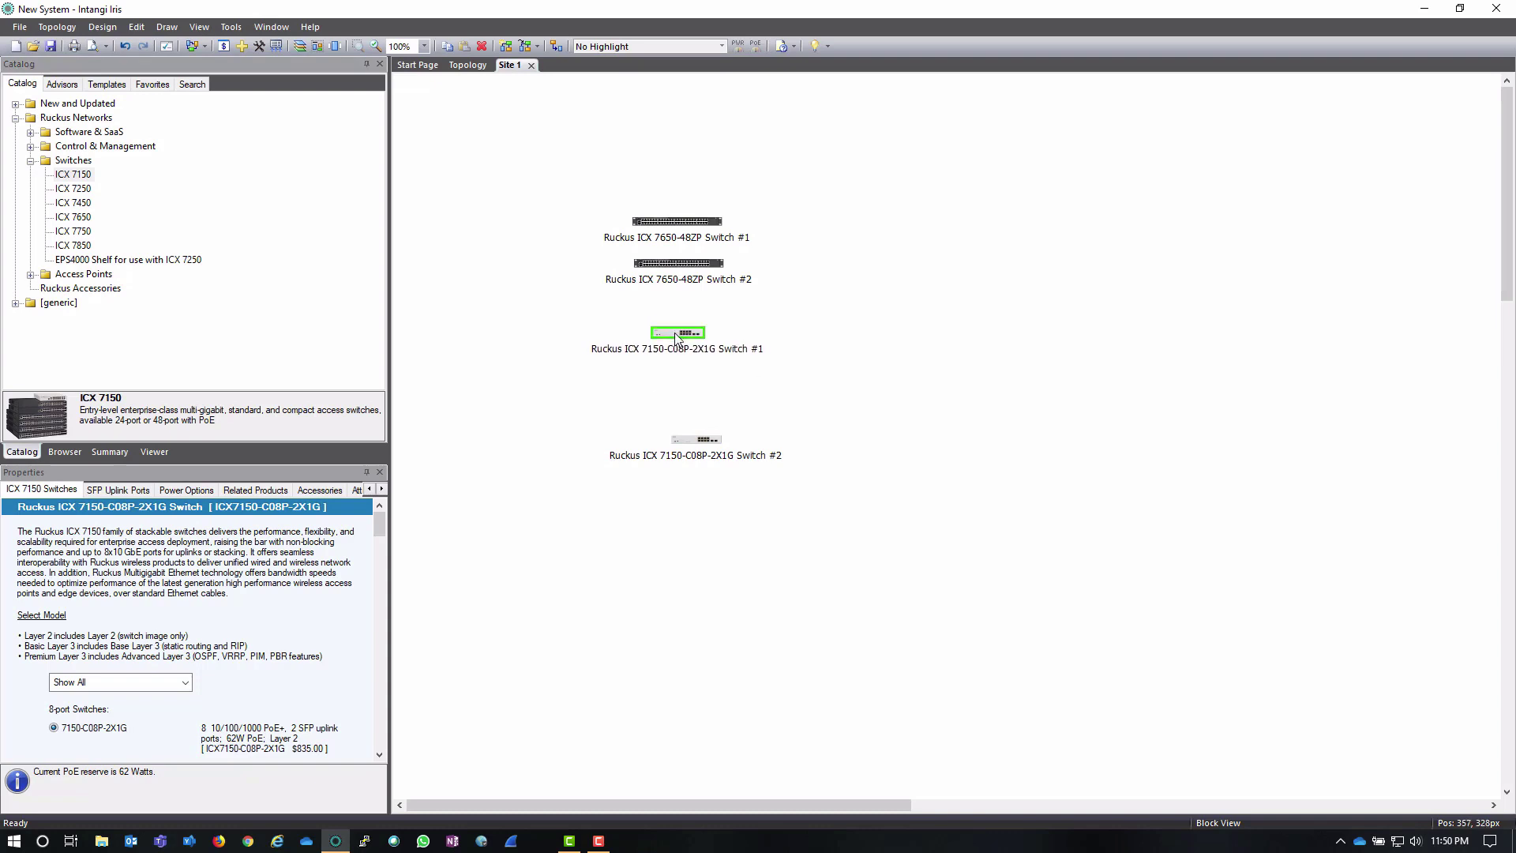
click(698, 439)
drag(698, 443, 679, 385)
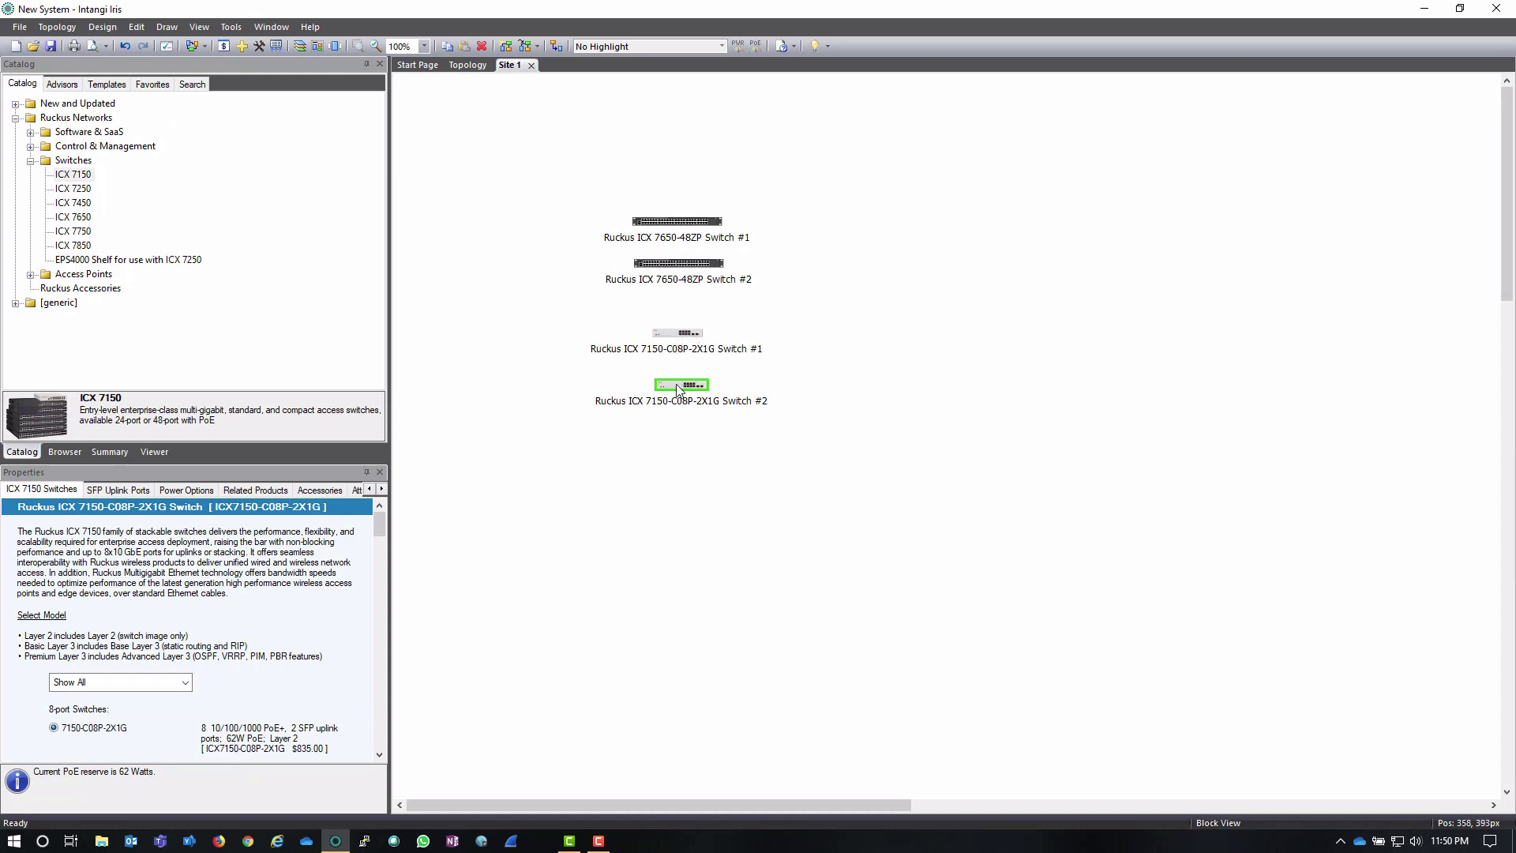
drag(678, 389, 676, 390)
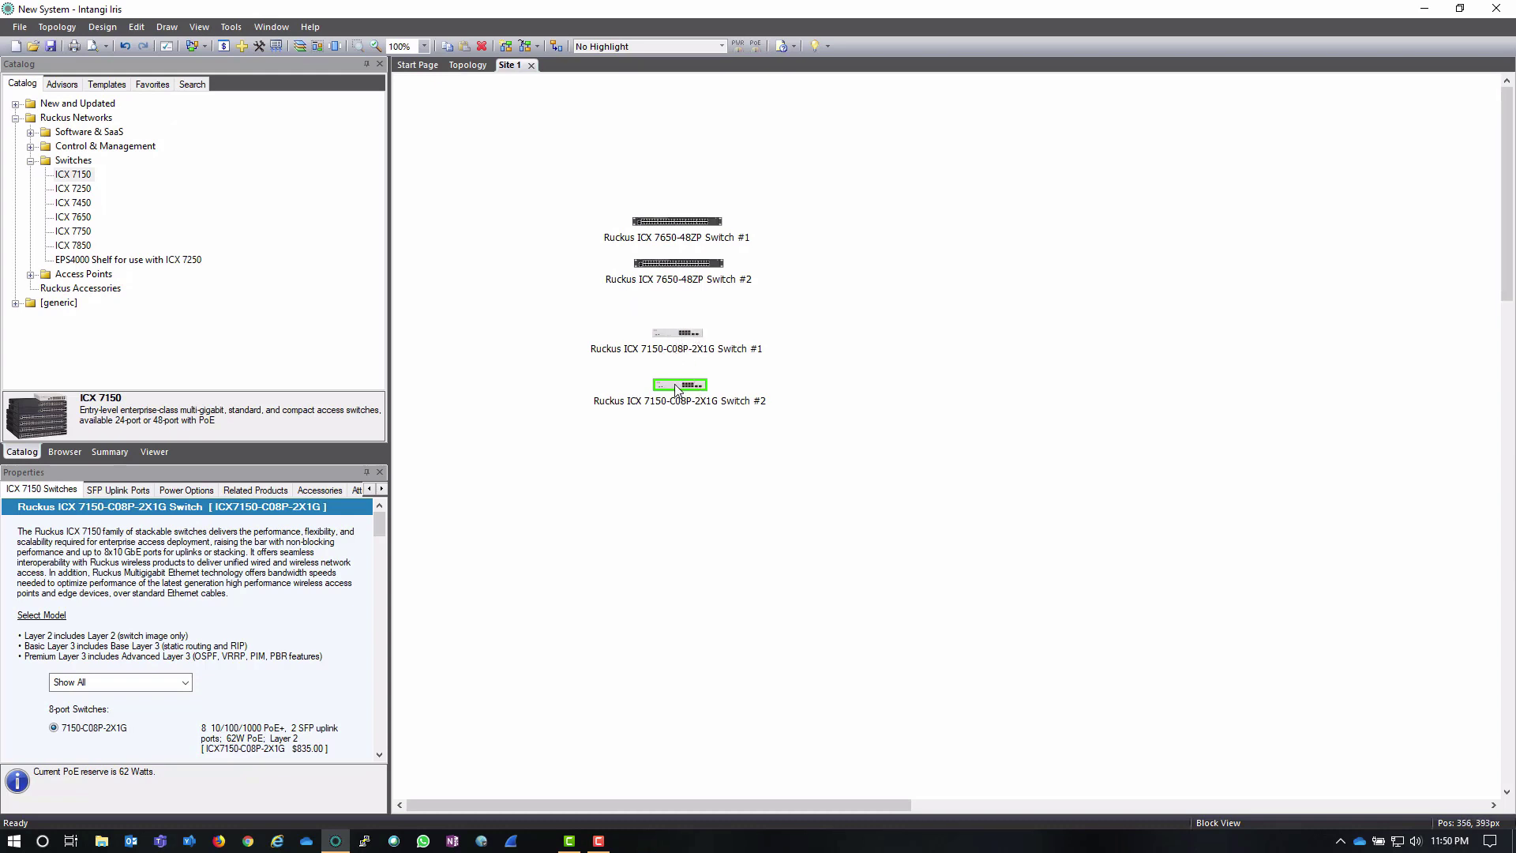
click(683, 335)
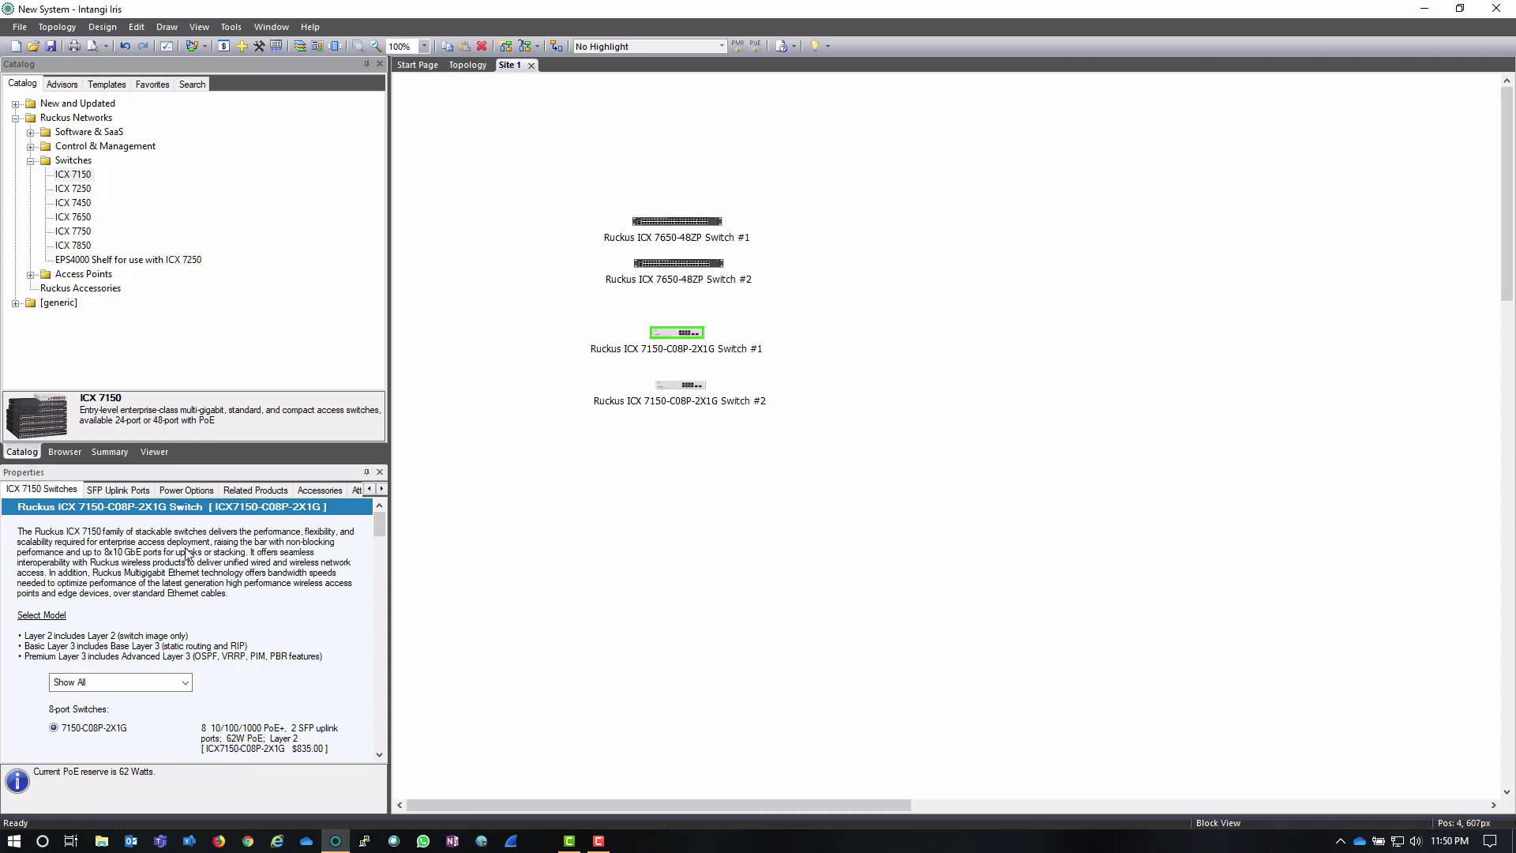
Step: Change ICX 7150 switch #1 to the 7150-24-4X10GR model
scroll(252, 588, down, 4)
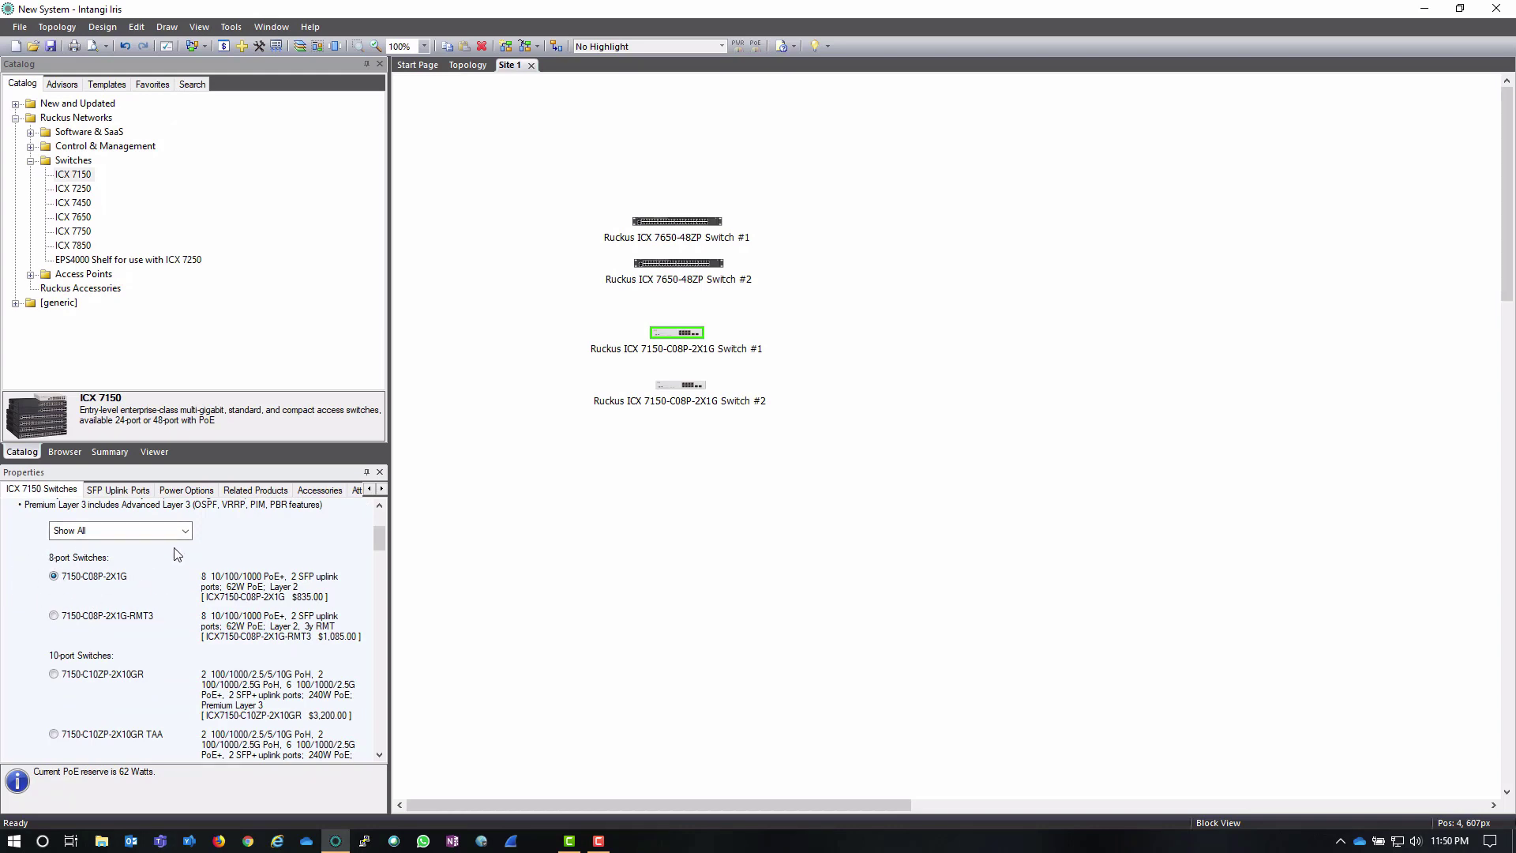
scroll(180, 563, down, 10)
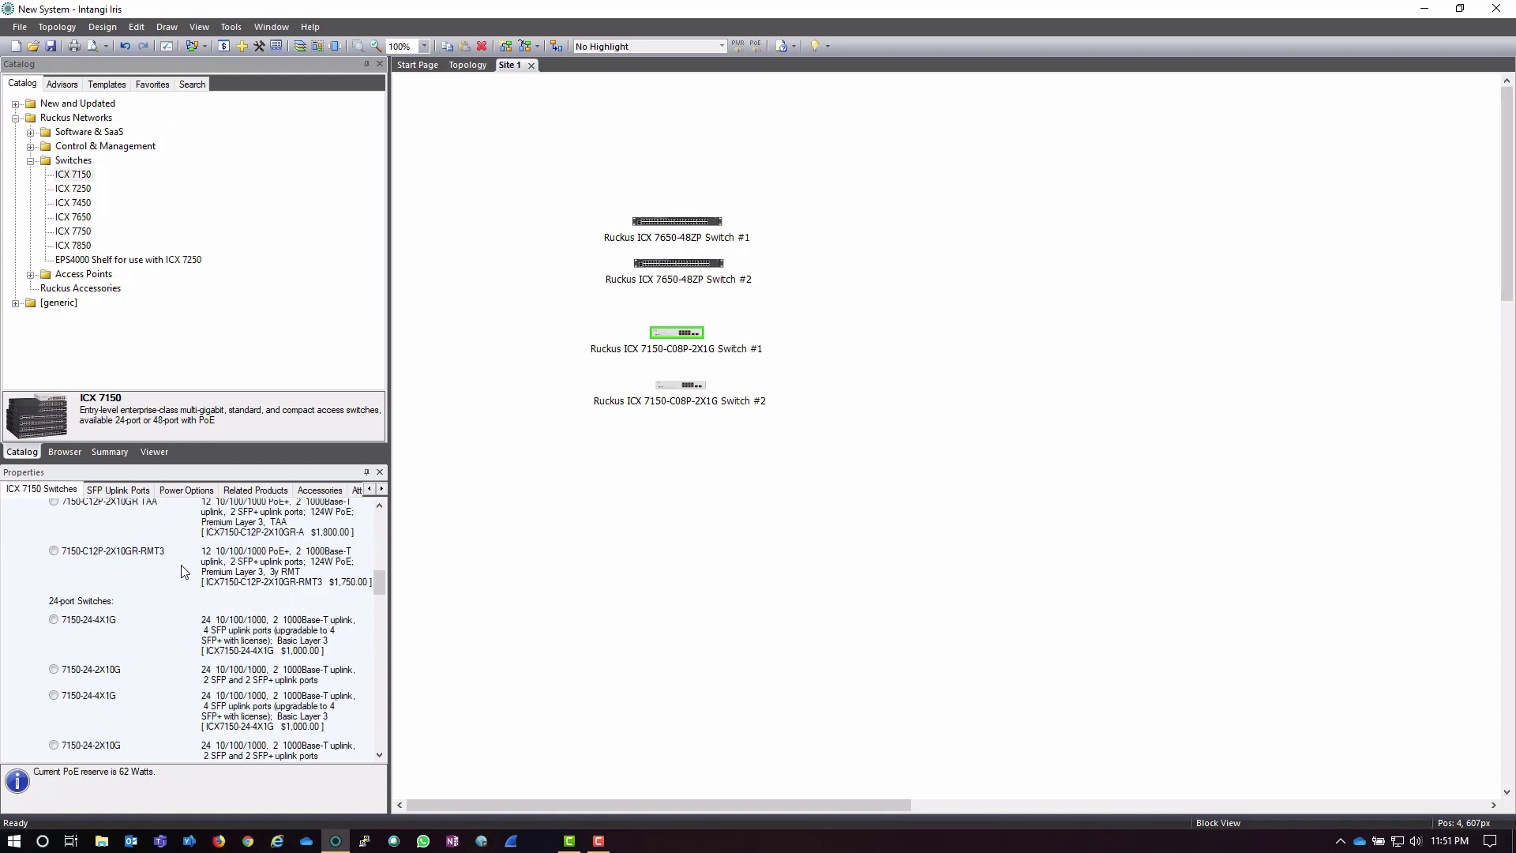
scroll(181, 570, down, 2)
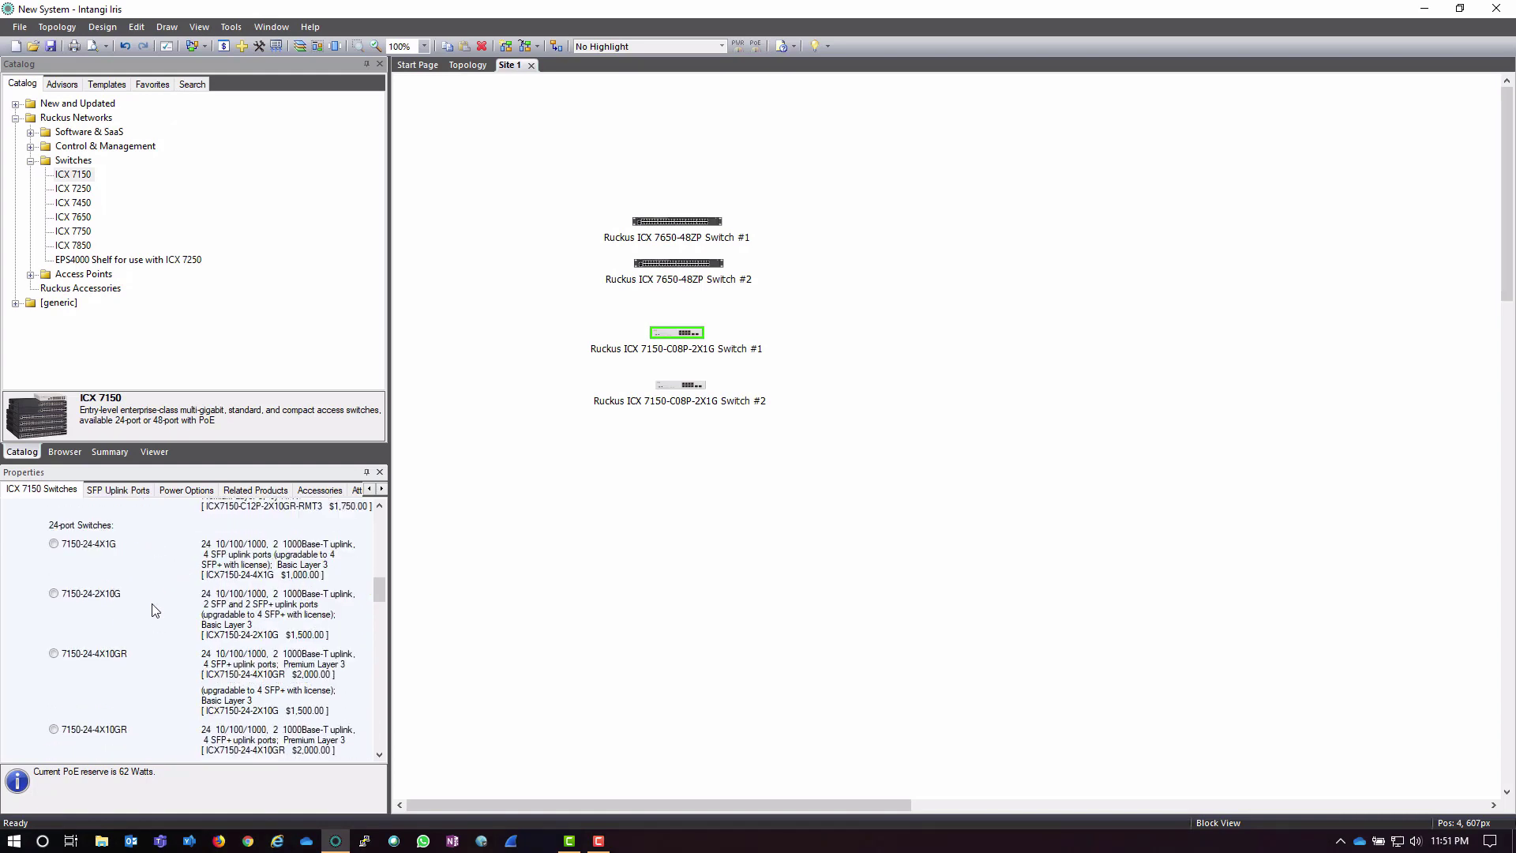
click(56, 654)
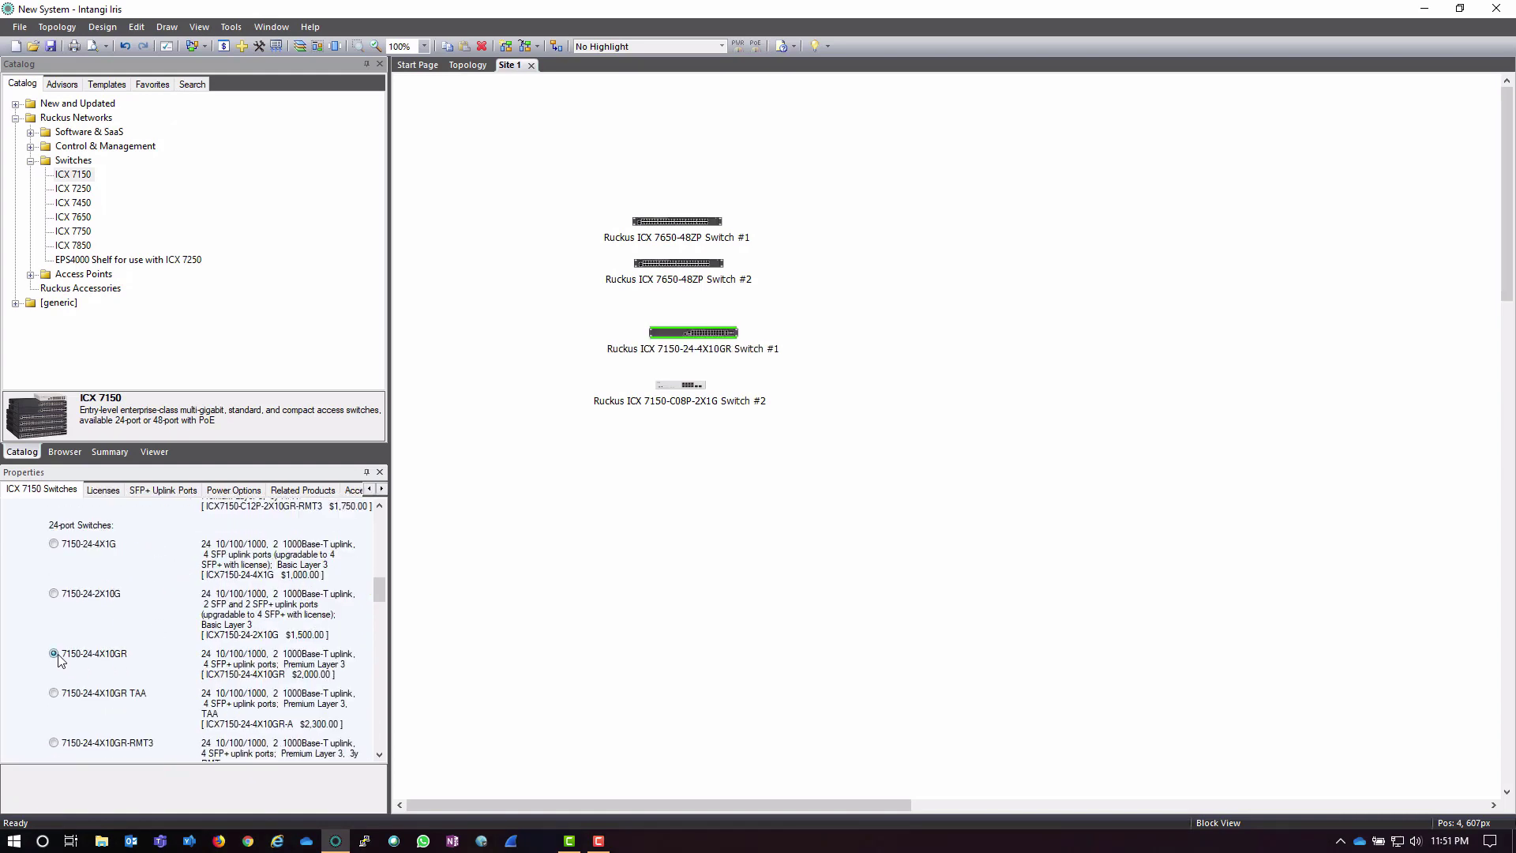
Step: Change ICX 7150 switch #2 to the 7150-24-4X10GR model and recheck both switches
click(685, 386)
scroll(223, 611, down, 5)
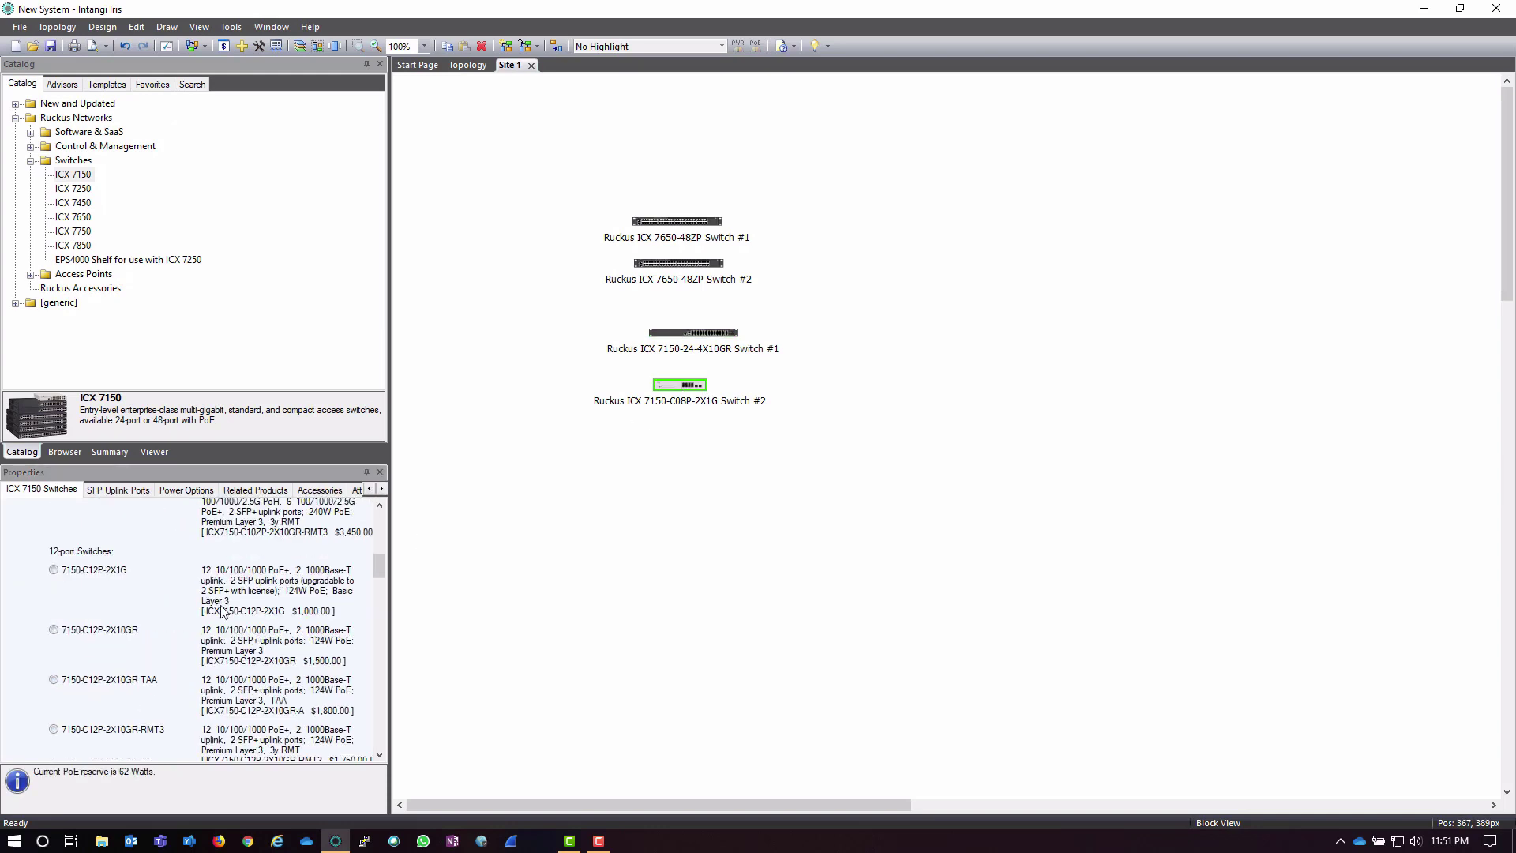
scroll(223, 610, down, 3)
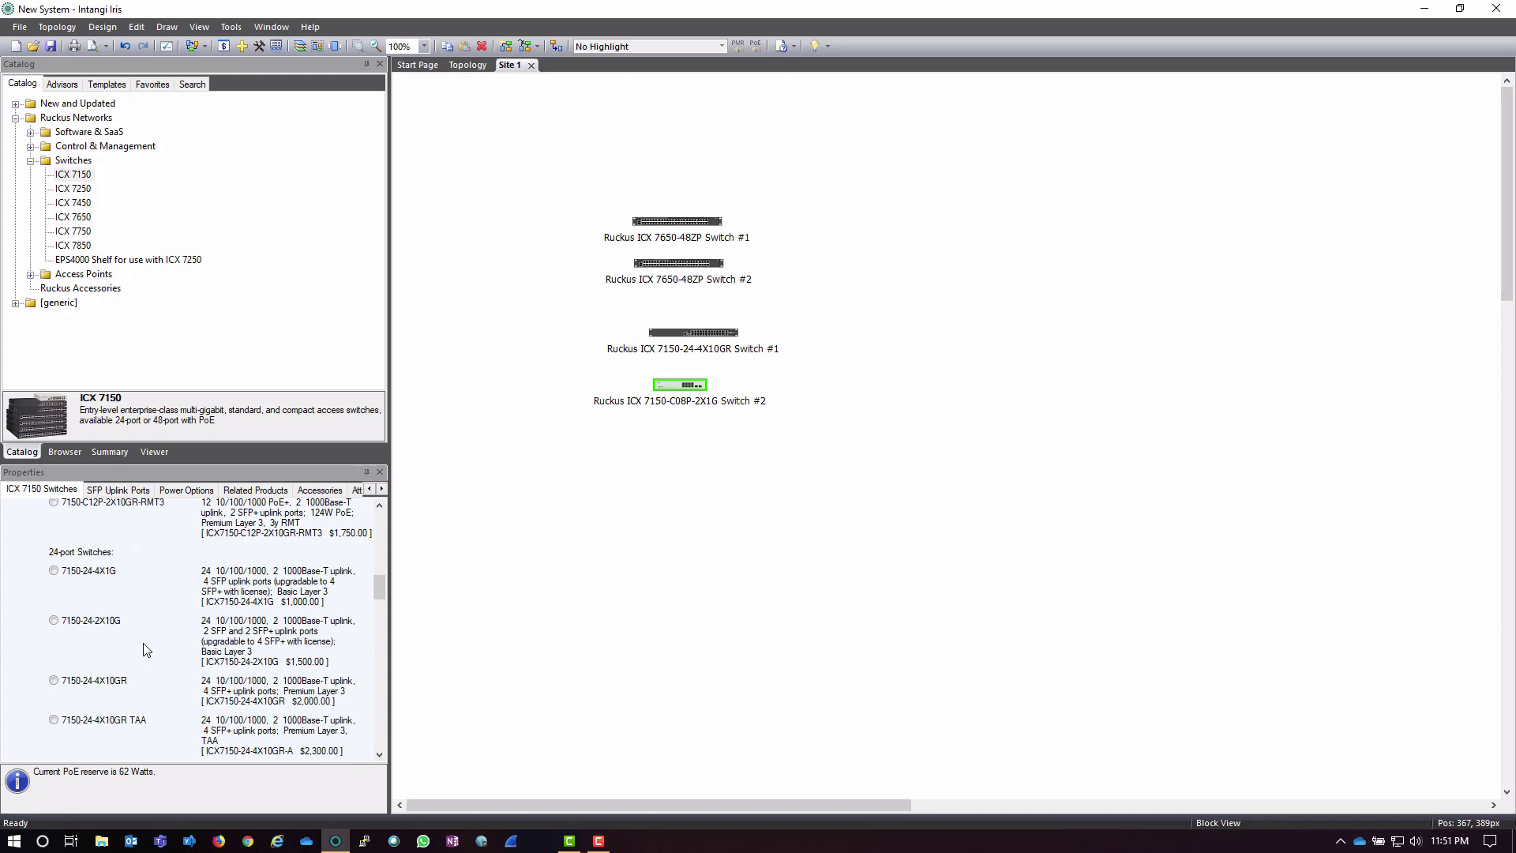
scroll(148, 649, down, 2)
click(87, 608)
click(53, 605)
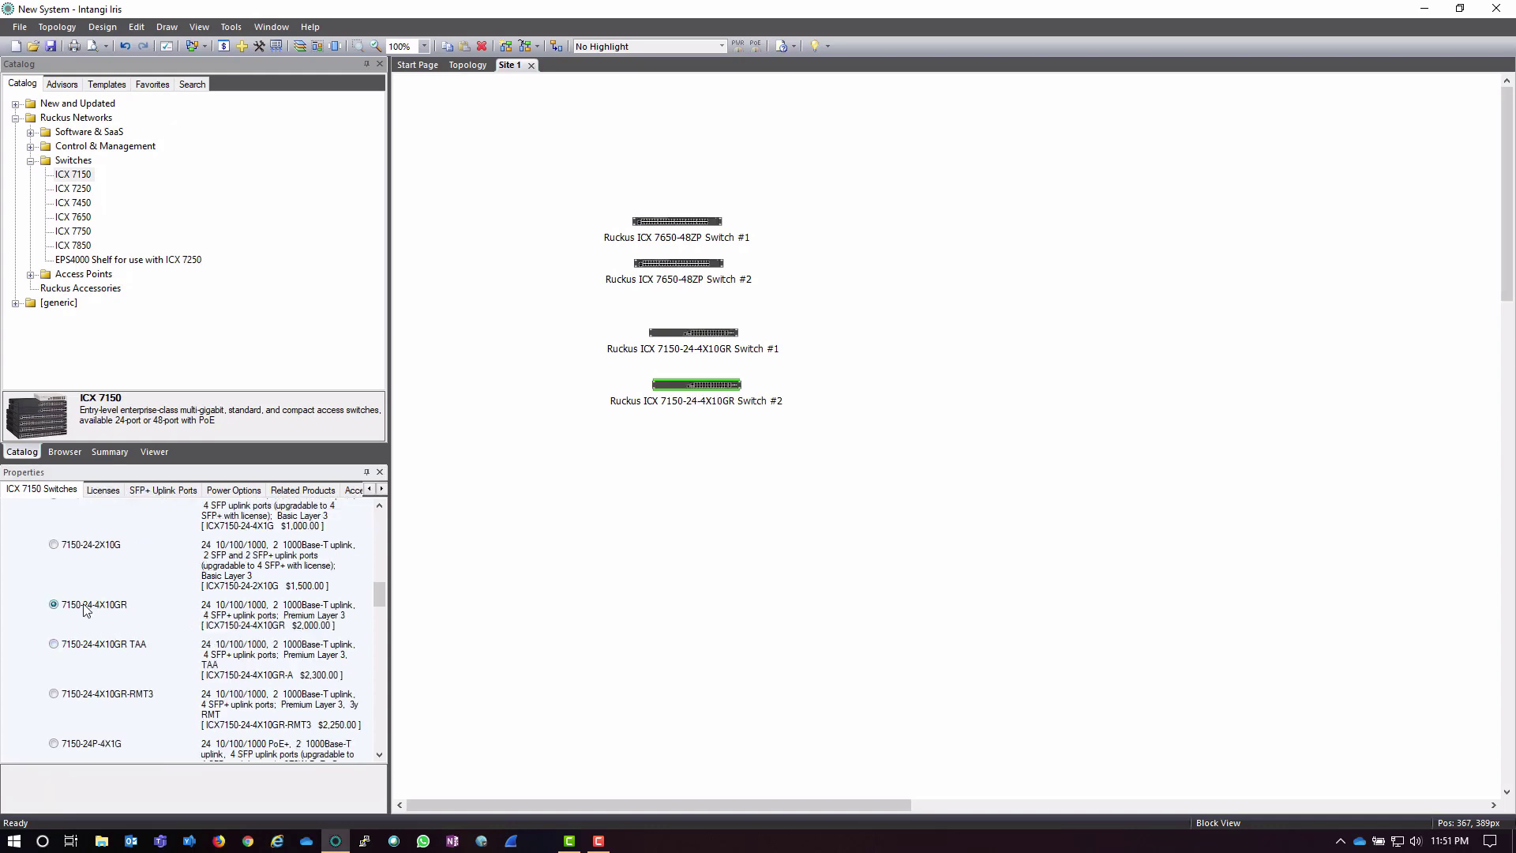
click(701, 390)
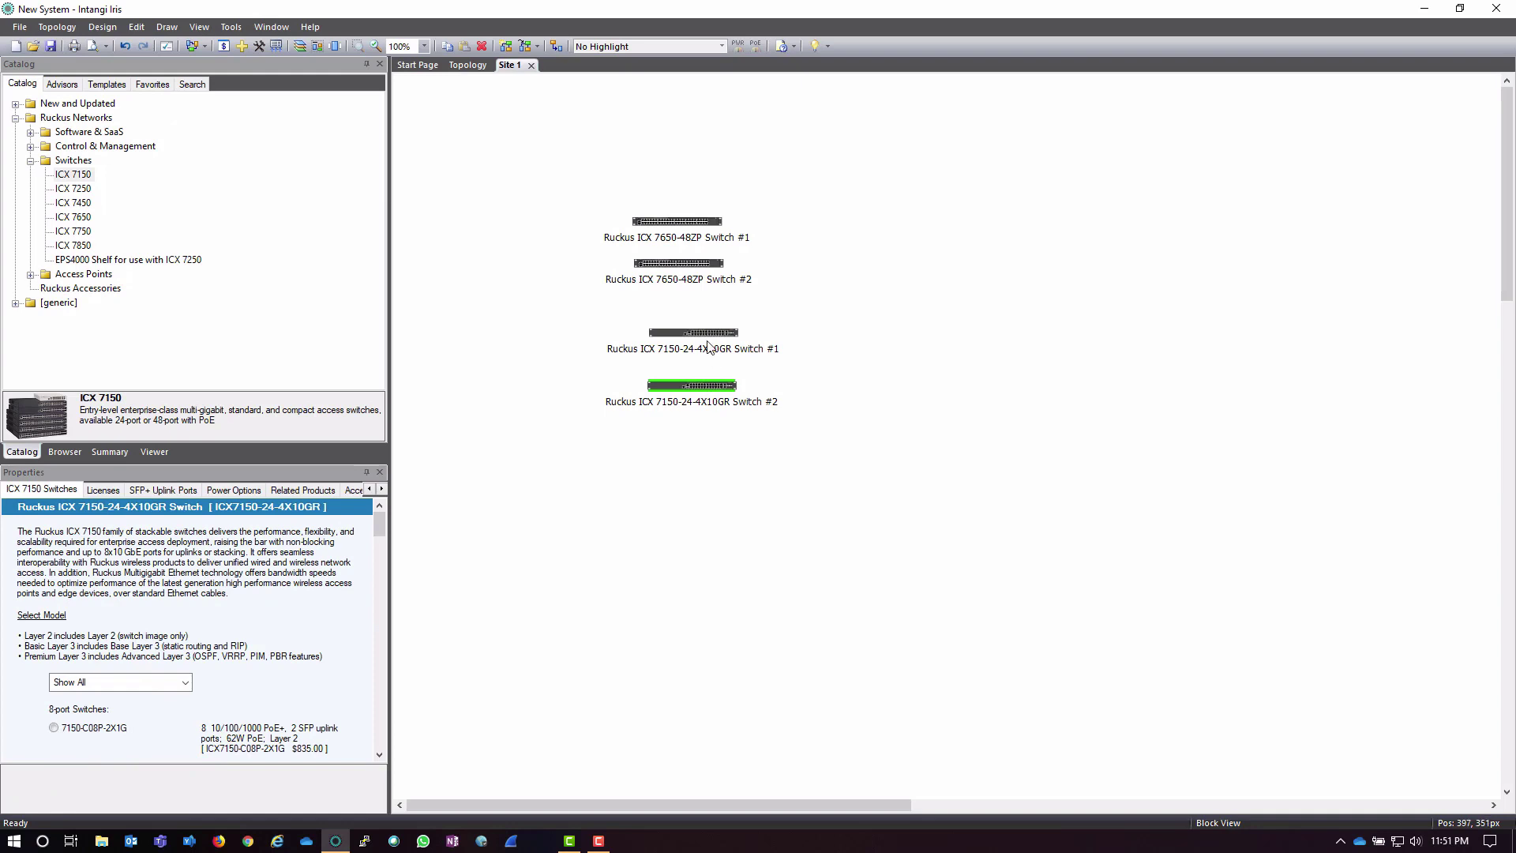
click(698, 341)
click(703, 387)
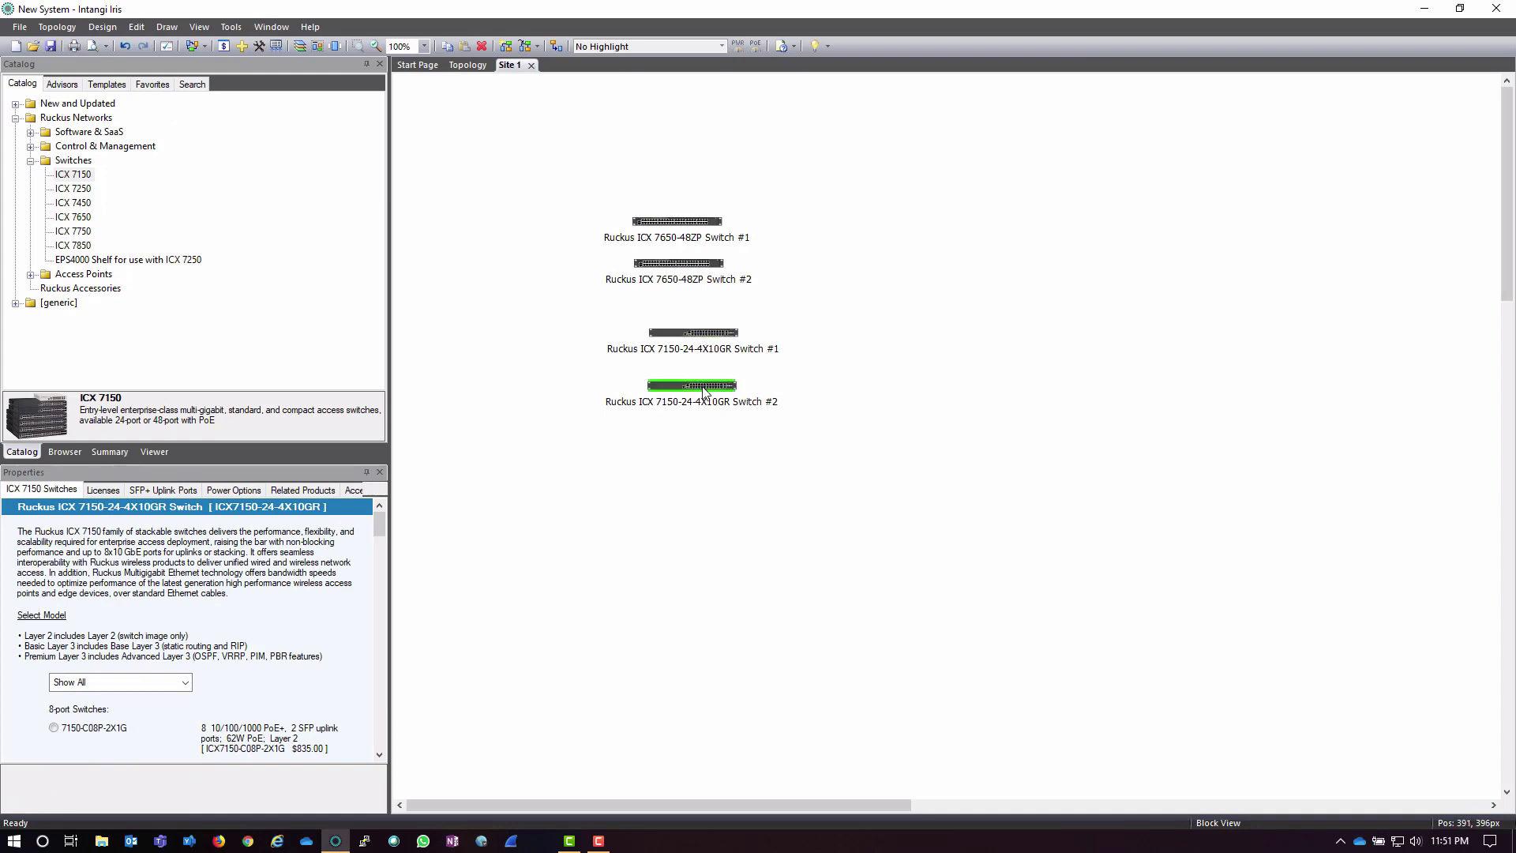
click(694, 340)
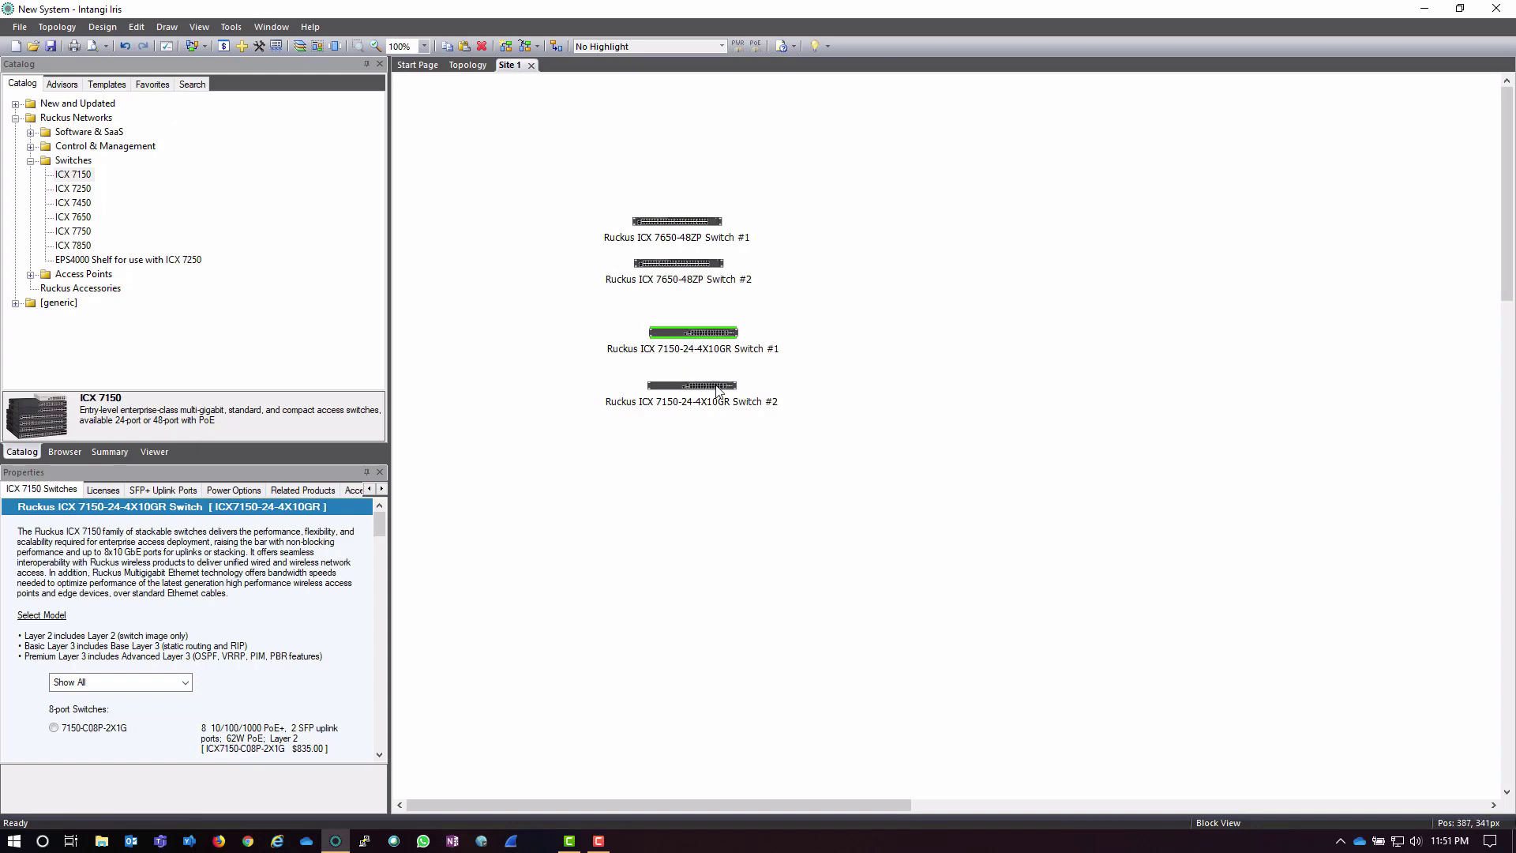
Step: Paste a copy of the 7150-24-4X10GR switch and position Switch #3 below Switch #2
key(ctrl+v)
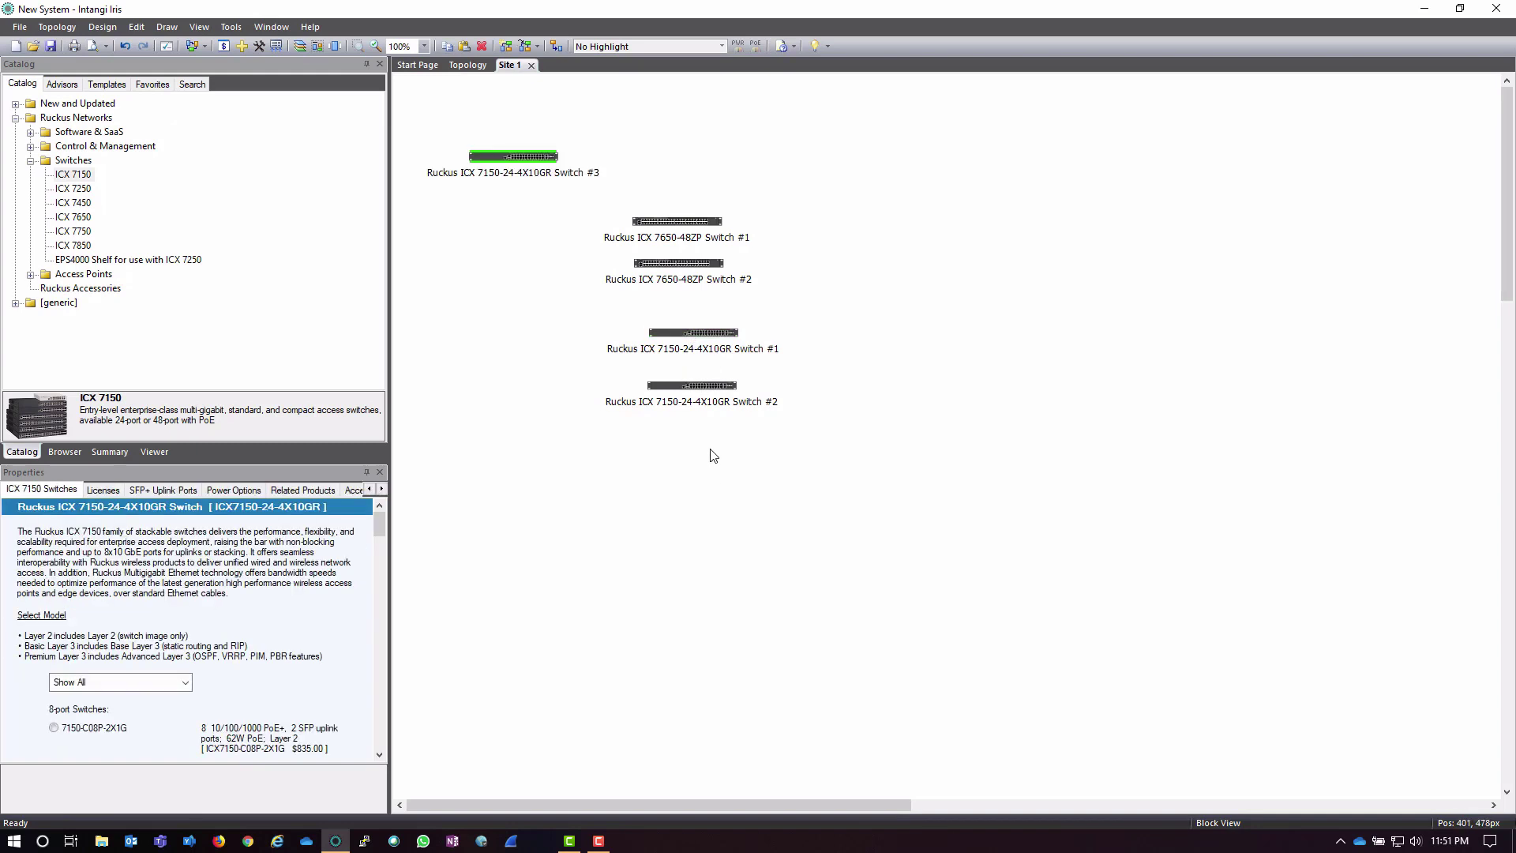
drag(512, 155, 524, 192)
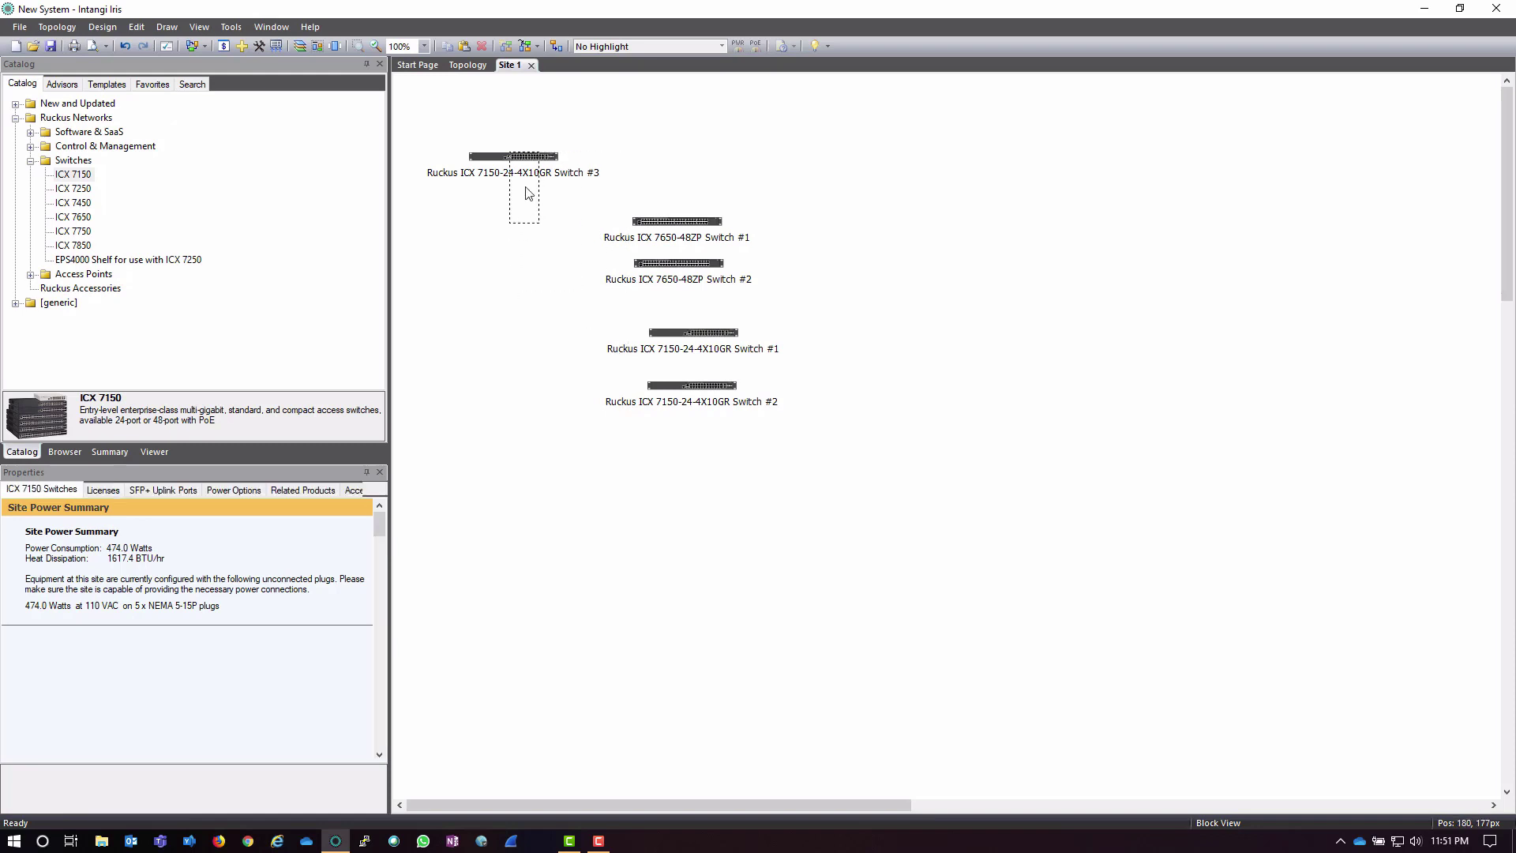
click(496, 157)
click(496, 157)
click(499, 158)
click(499, 158)
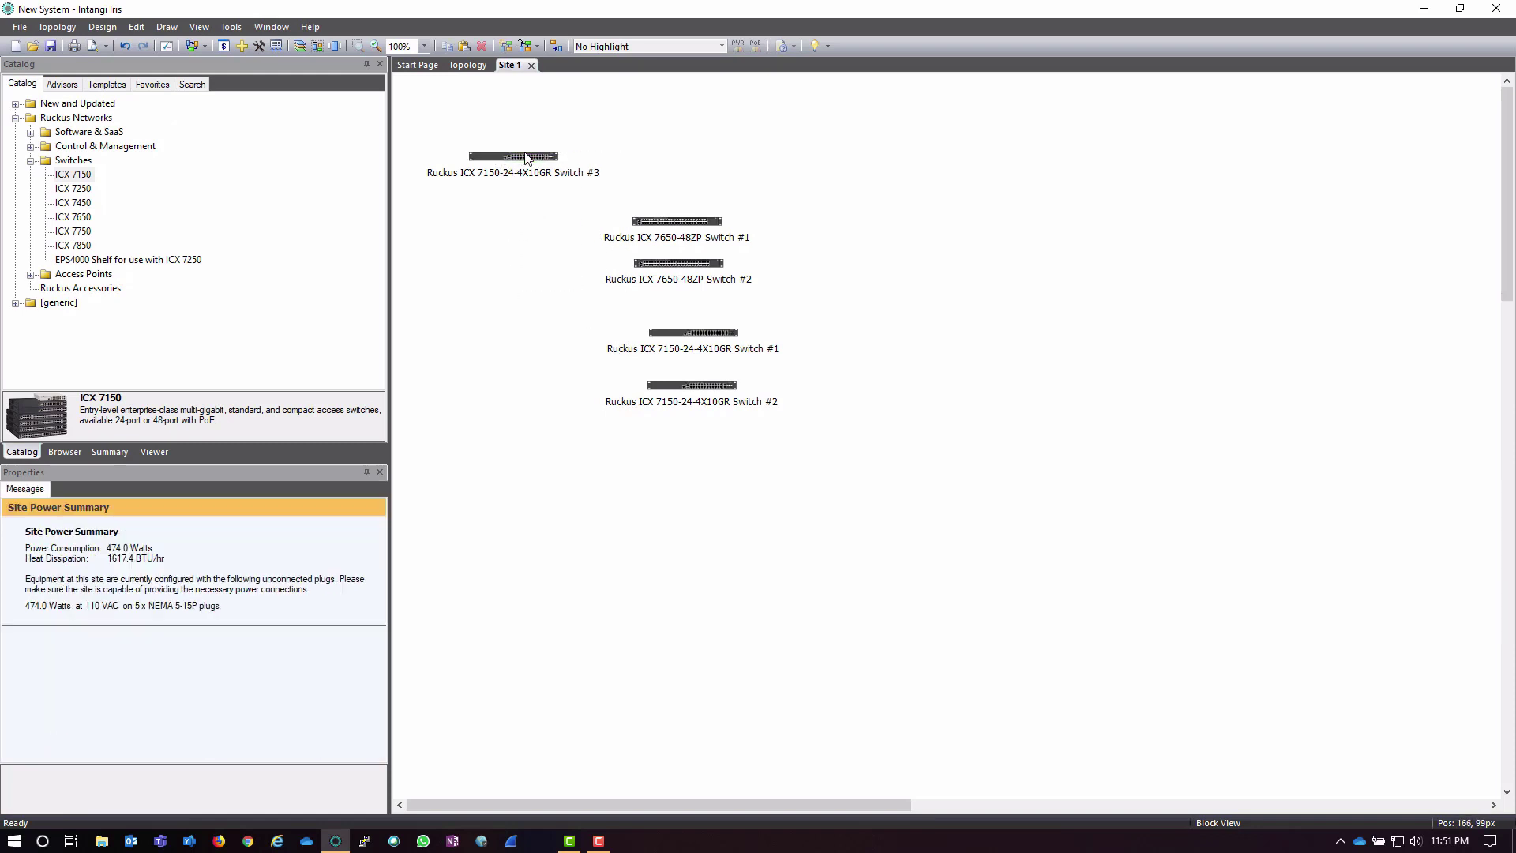
drag(528, 162, 709, 451)
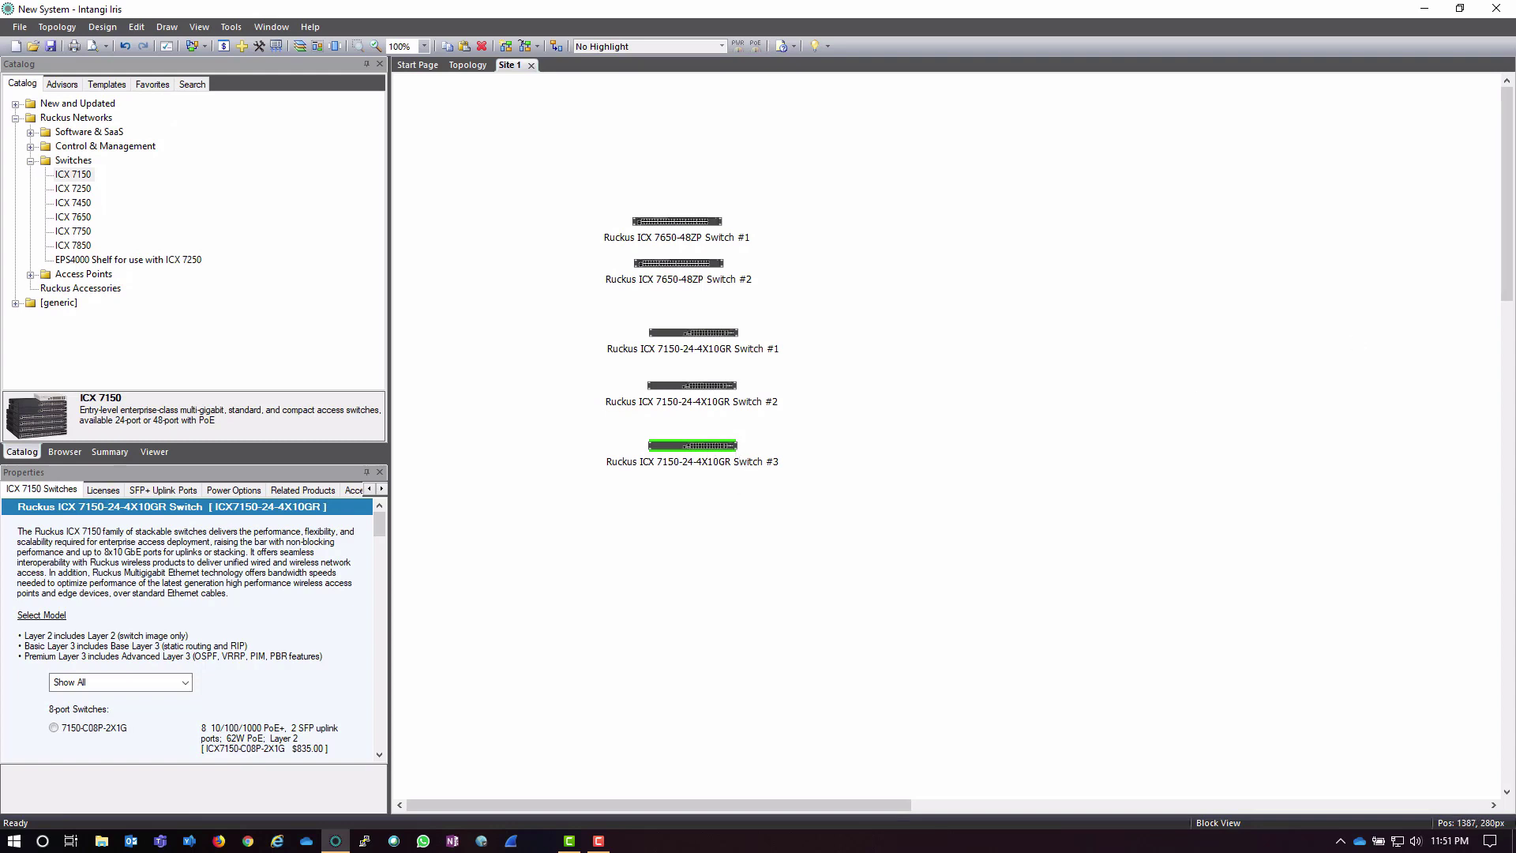
key(alt+Tab)
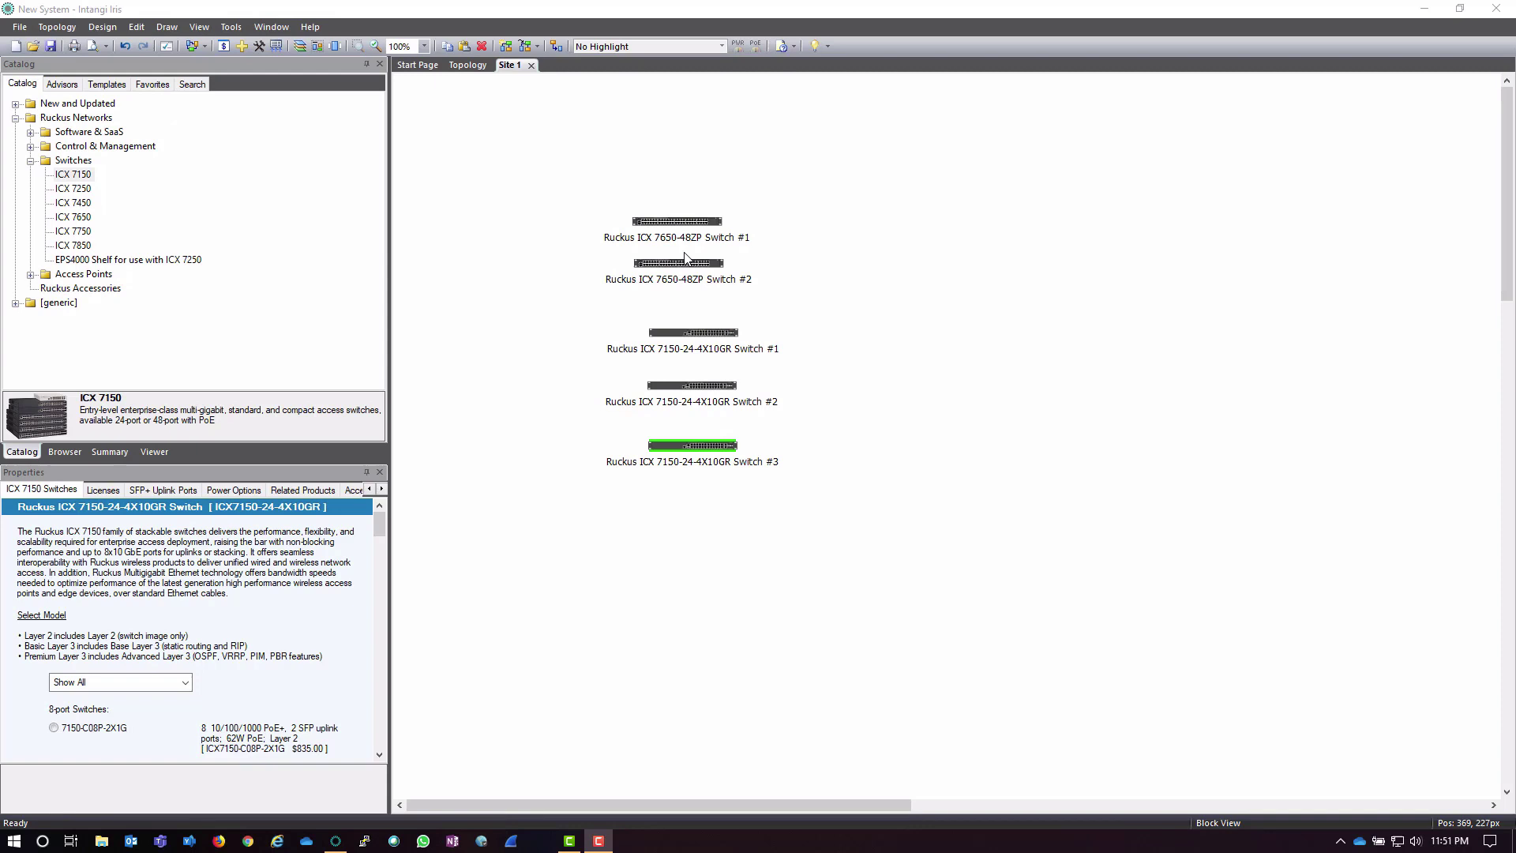
Step: Bring up ICX 7650 switch #1's Pre-Configured Bundles in its Properties
click(669, 229)
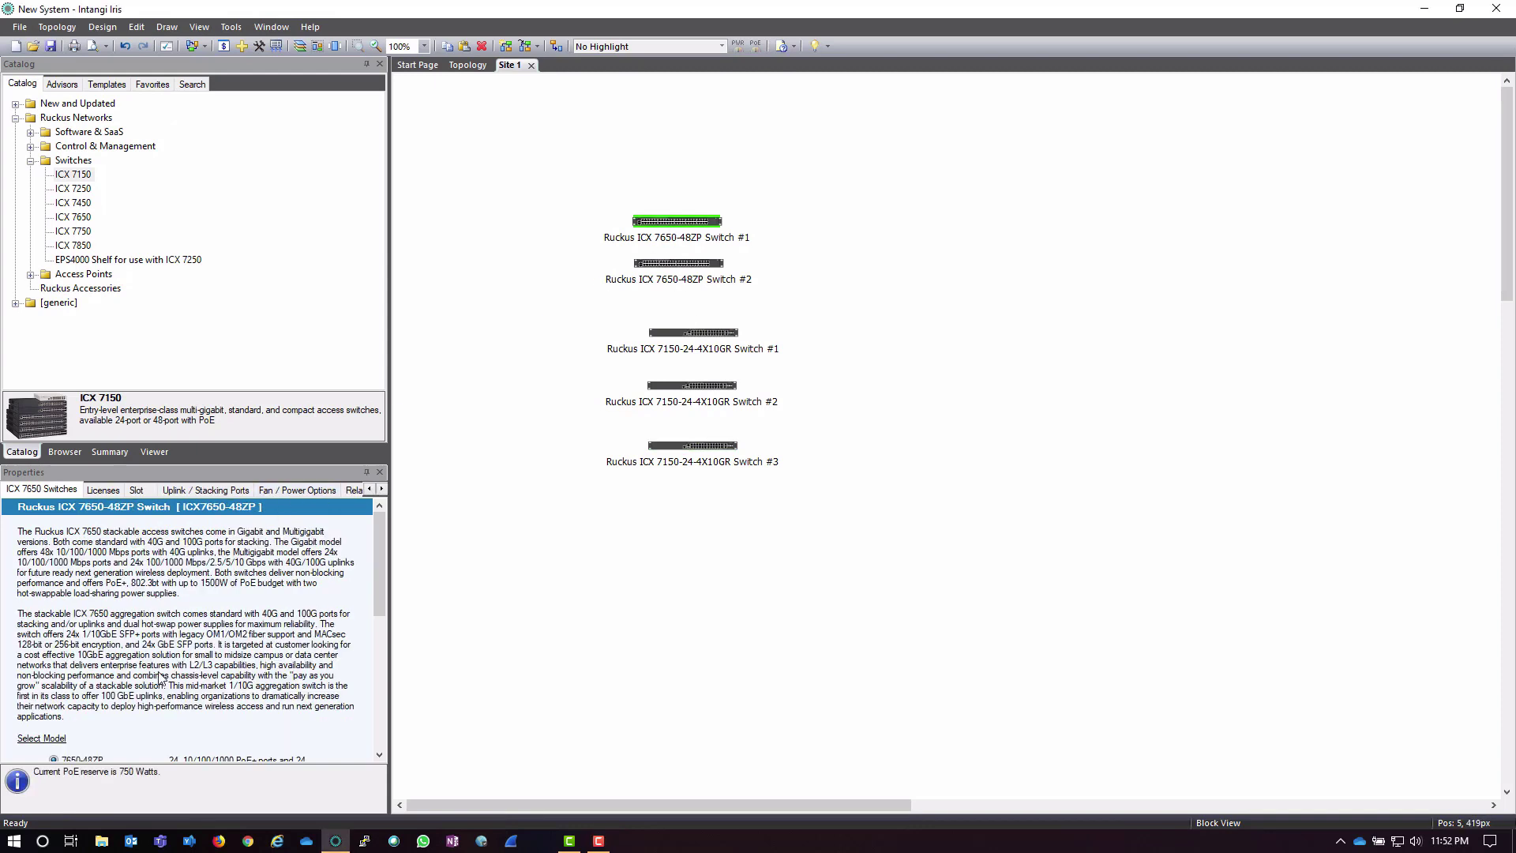
click(242, 604)
scroll(243, 604, down, 3)
scroll(242, 603, down, 1)
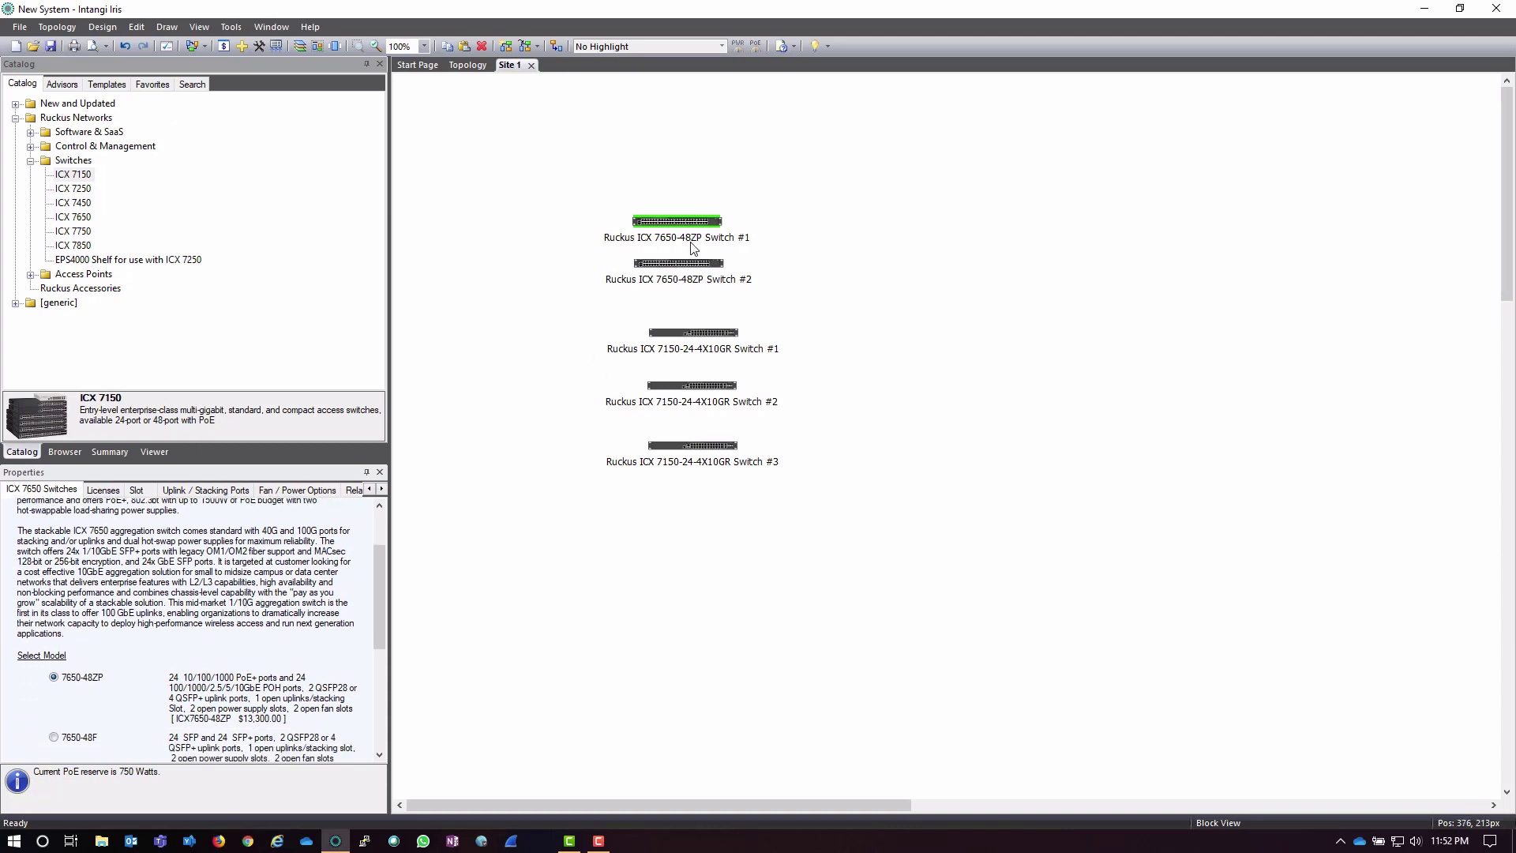
scroll(126, 594, down, 4)
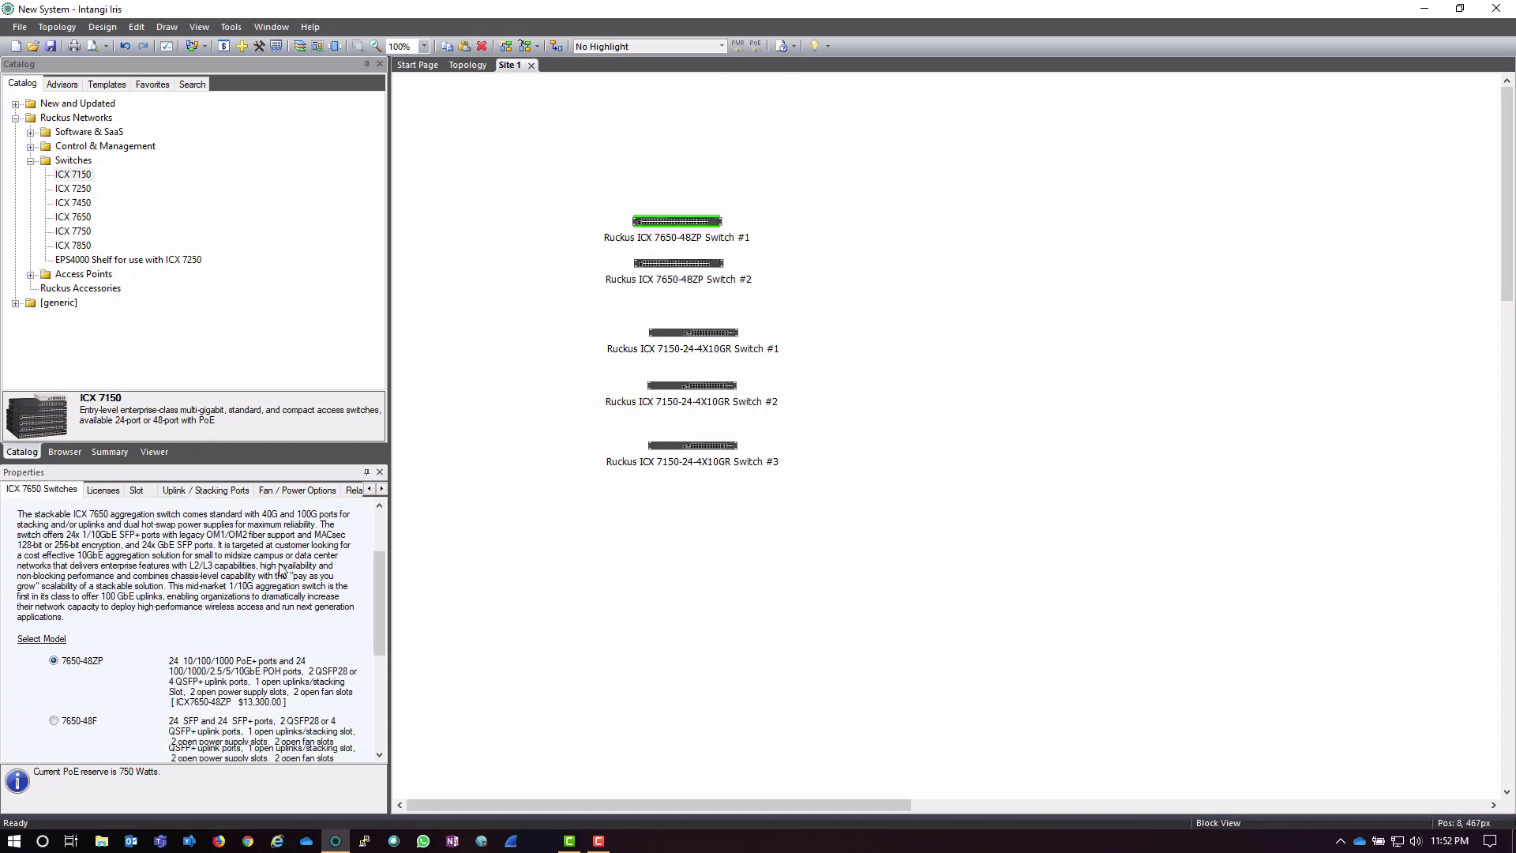
scroll(181, 579, down, 8)
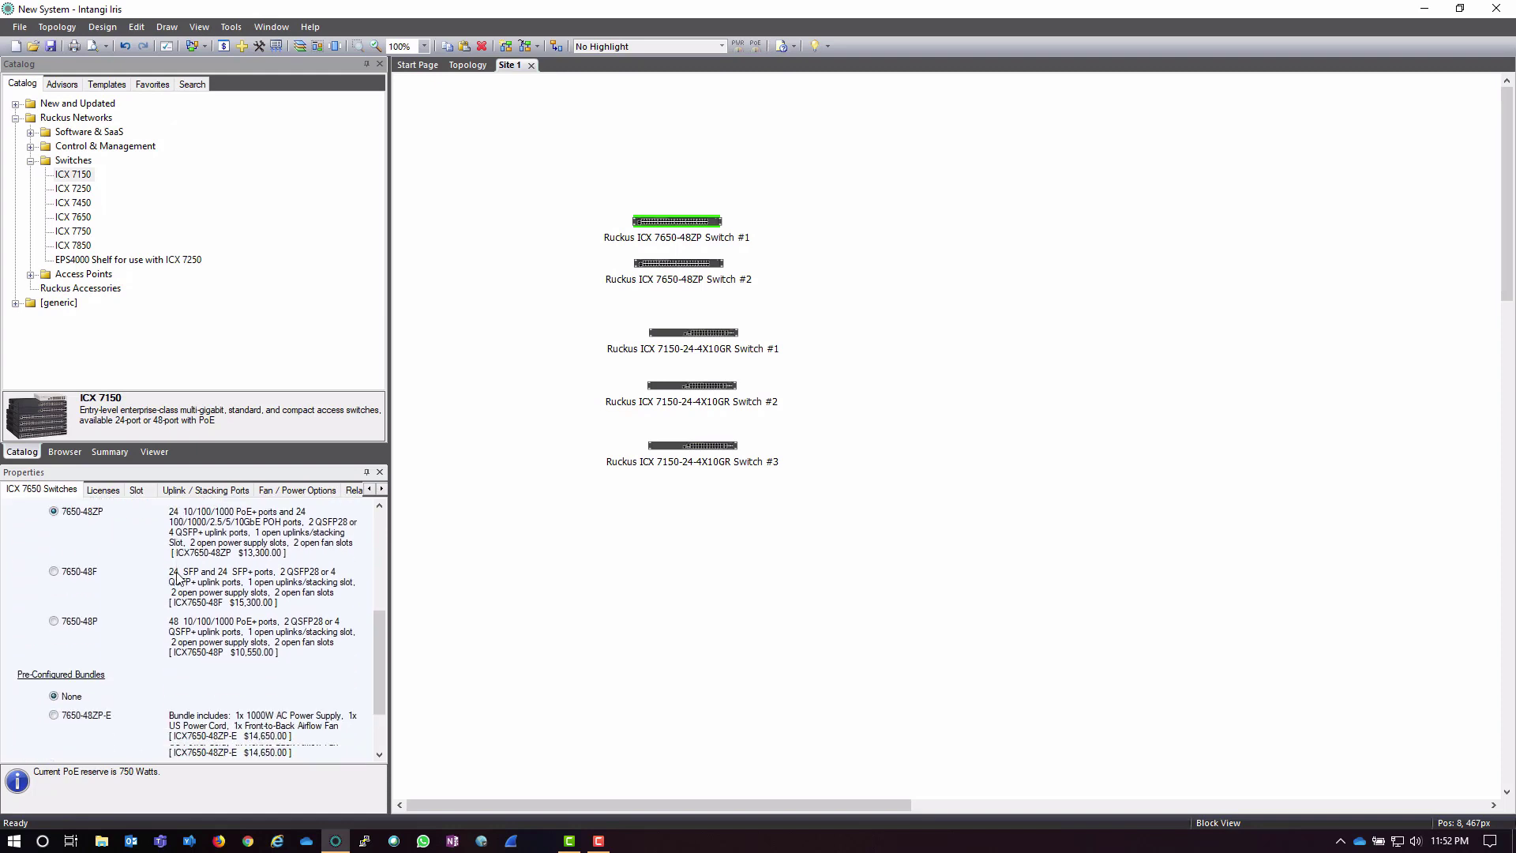
scroll(174, 661, down, 3)
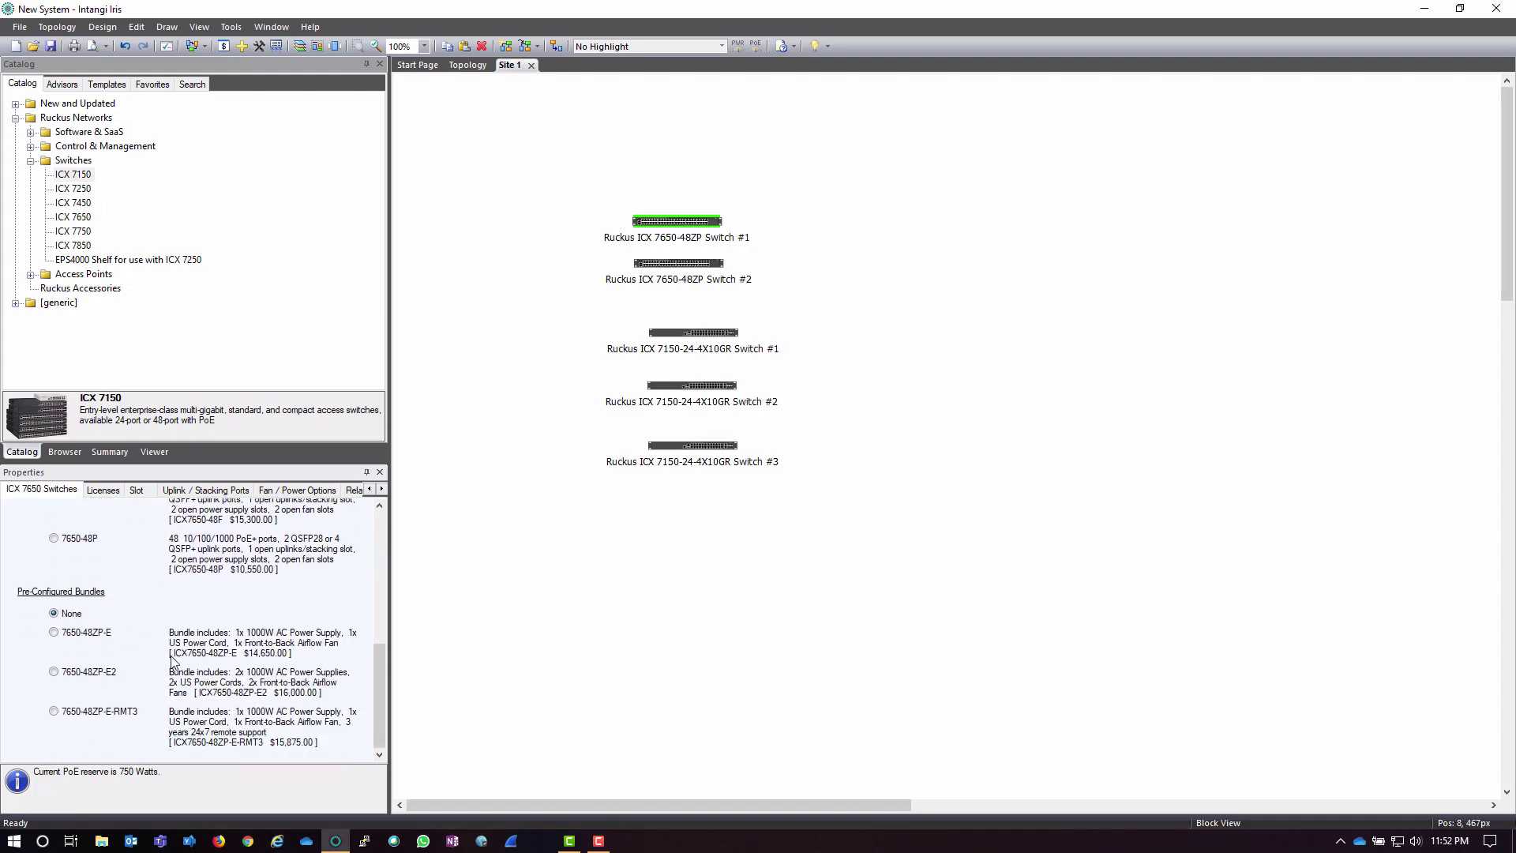
scroll(175, 661, up, 11)
scroll(174, 662, down, 9)
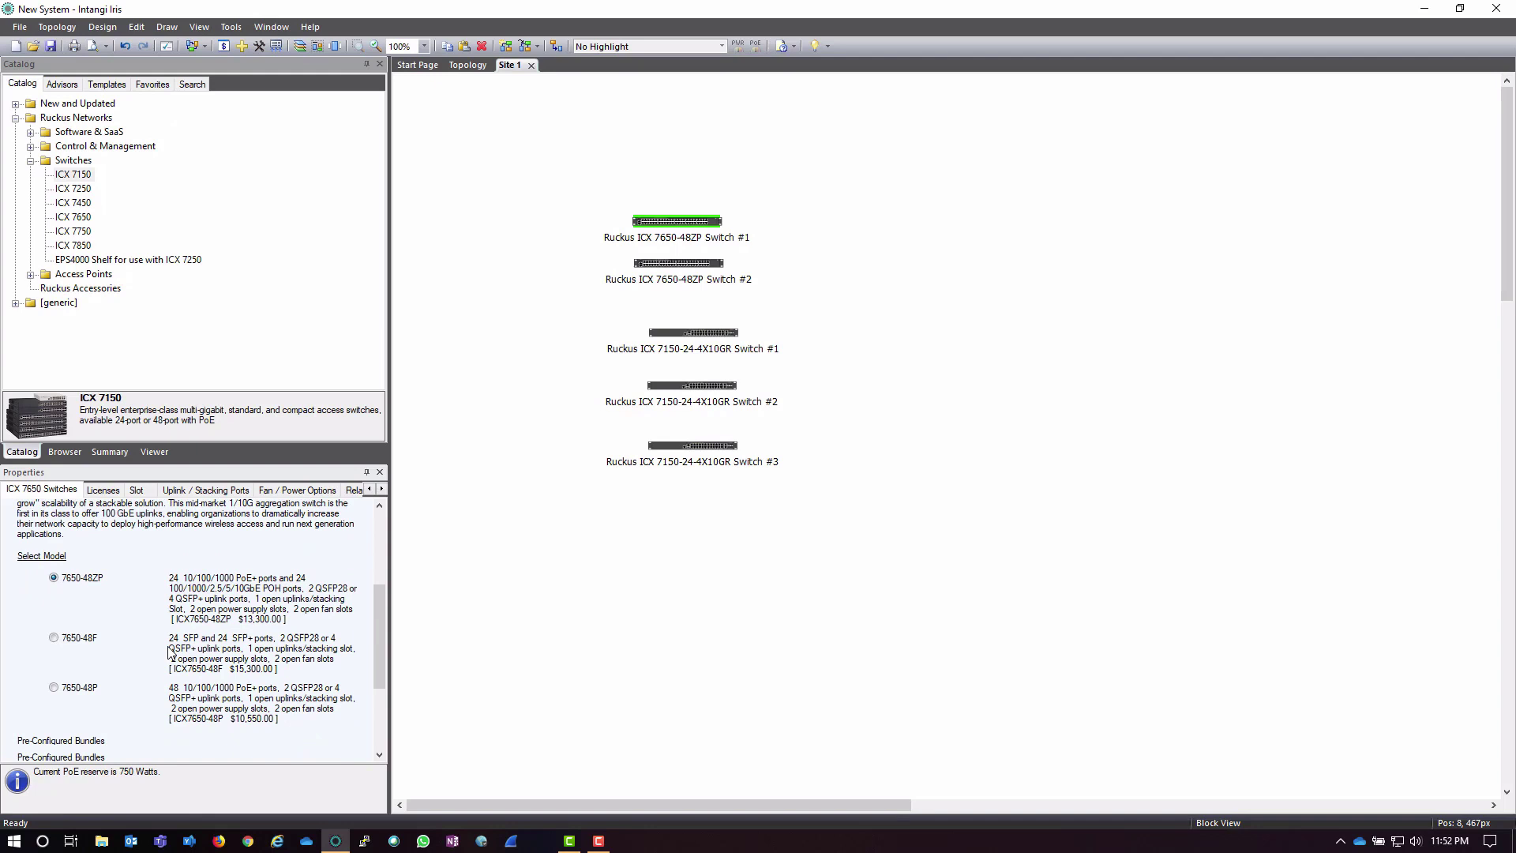
scroll(174, 636, down, 2)
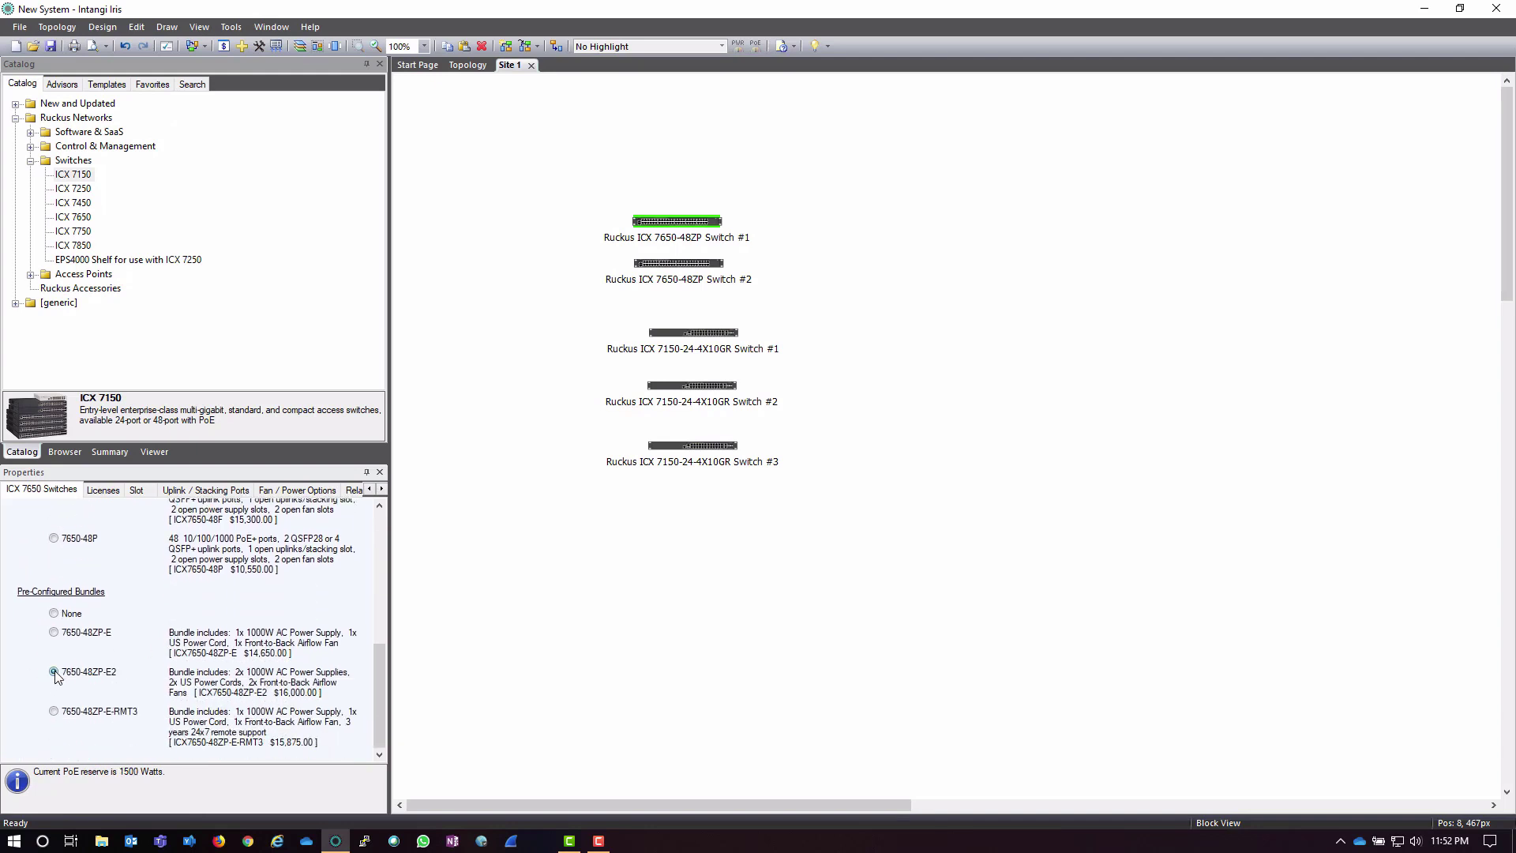
Step: Set ICX 7650 switch #2 to the 7650-48ZP-E2 bundle with 1500 W PoE reserve
click(675, 263)
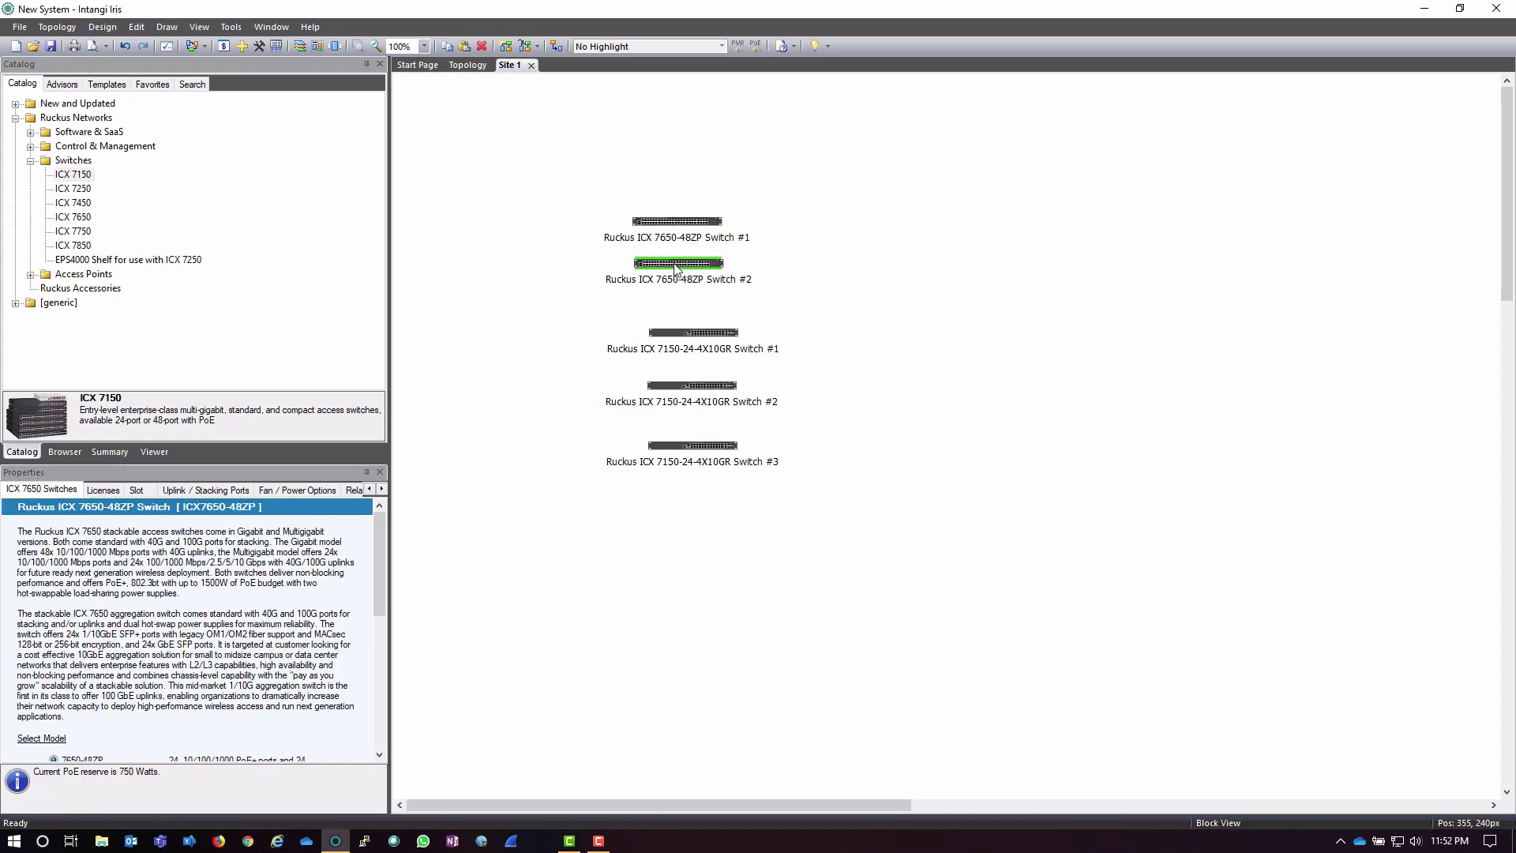
scroll(176, 623, down, 20)
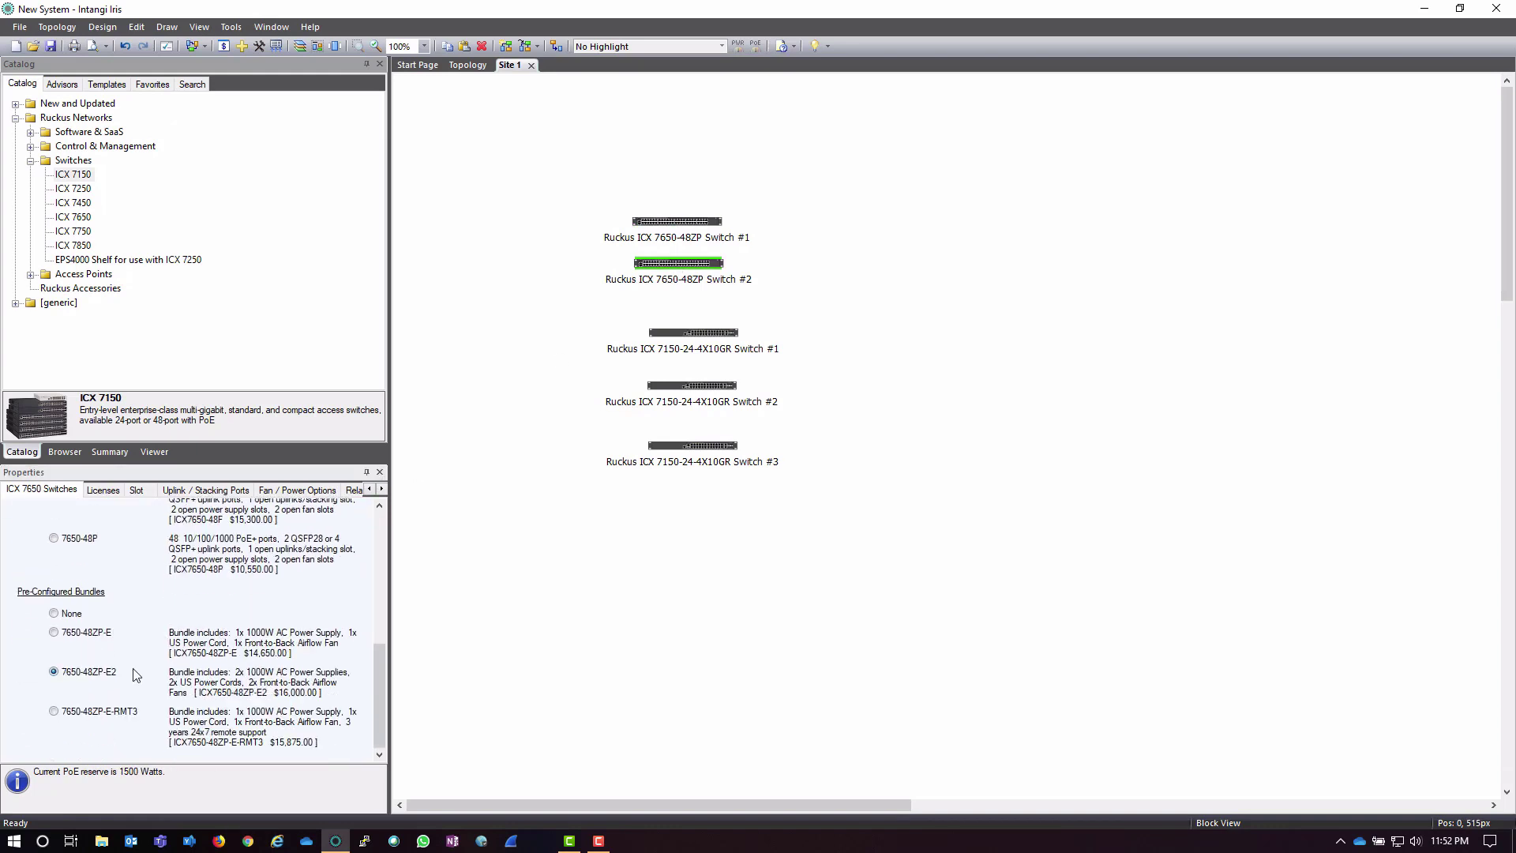
scroll(189, 600, up, 20)
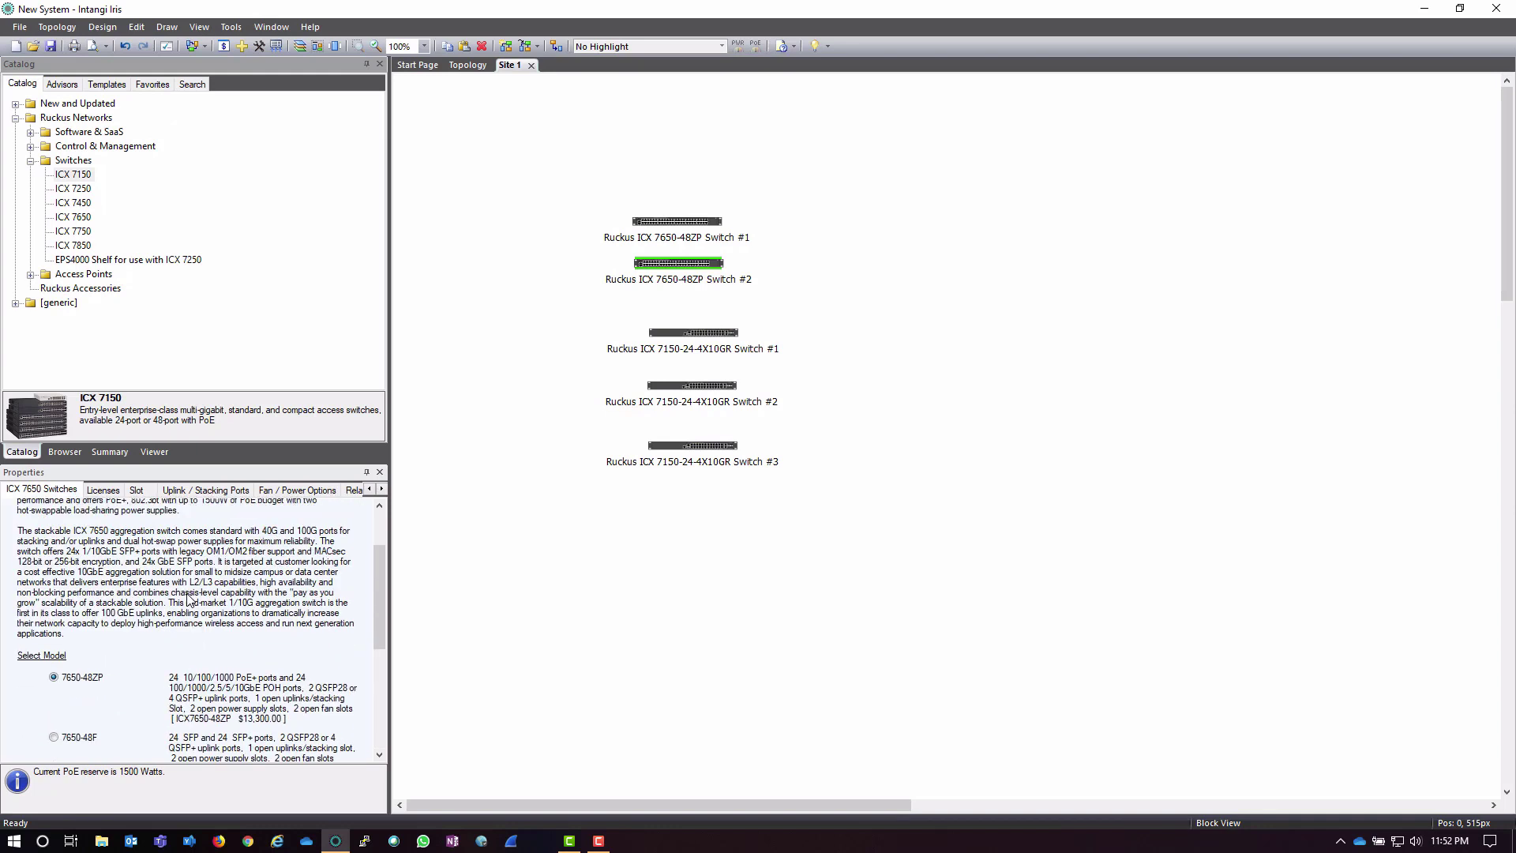
Step: Give 7650 Switch #1 the Layer 3 Premium license and a 2-port QSFP+ Module in Slot 2
click(113, 491)
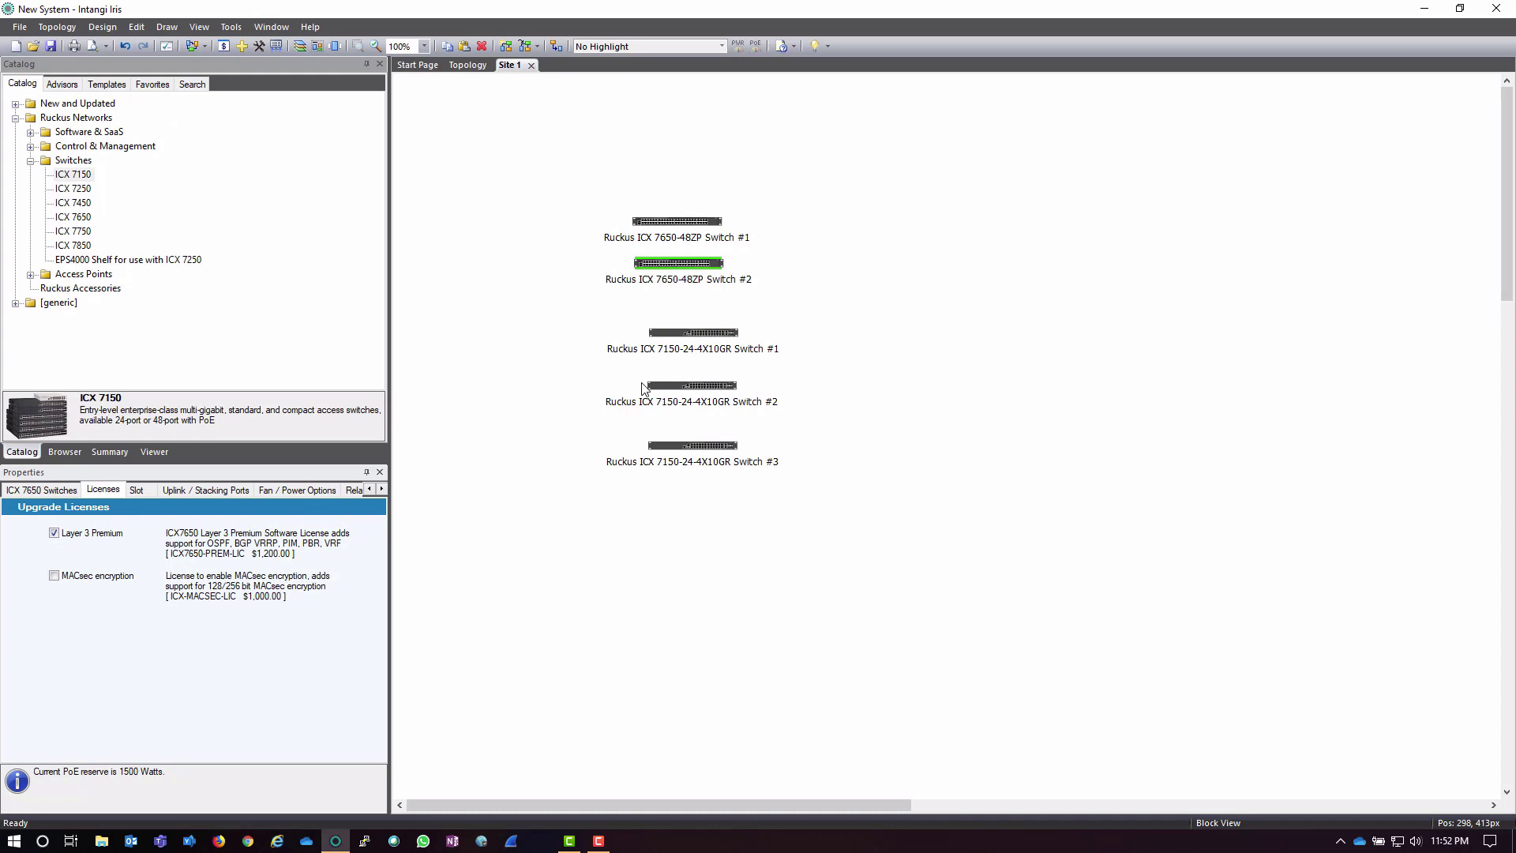
click(672, 223)
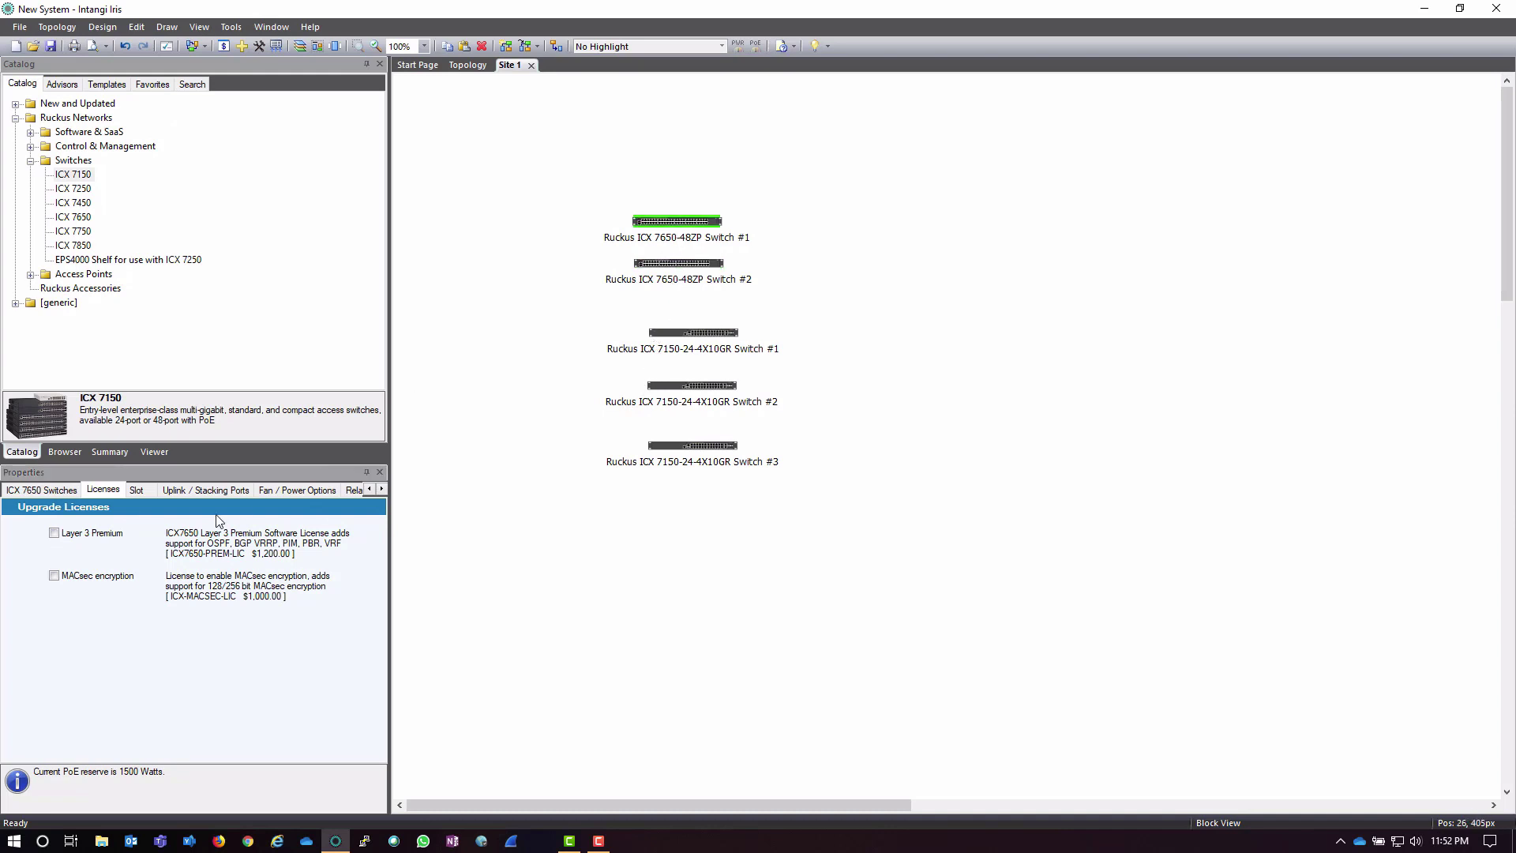
click(54, 534)
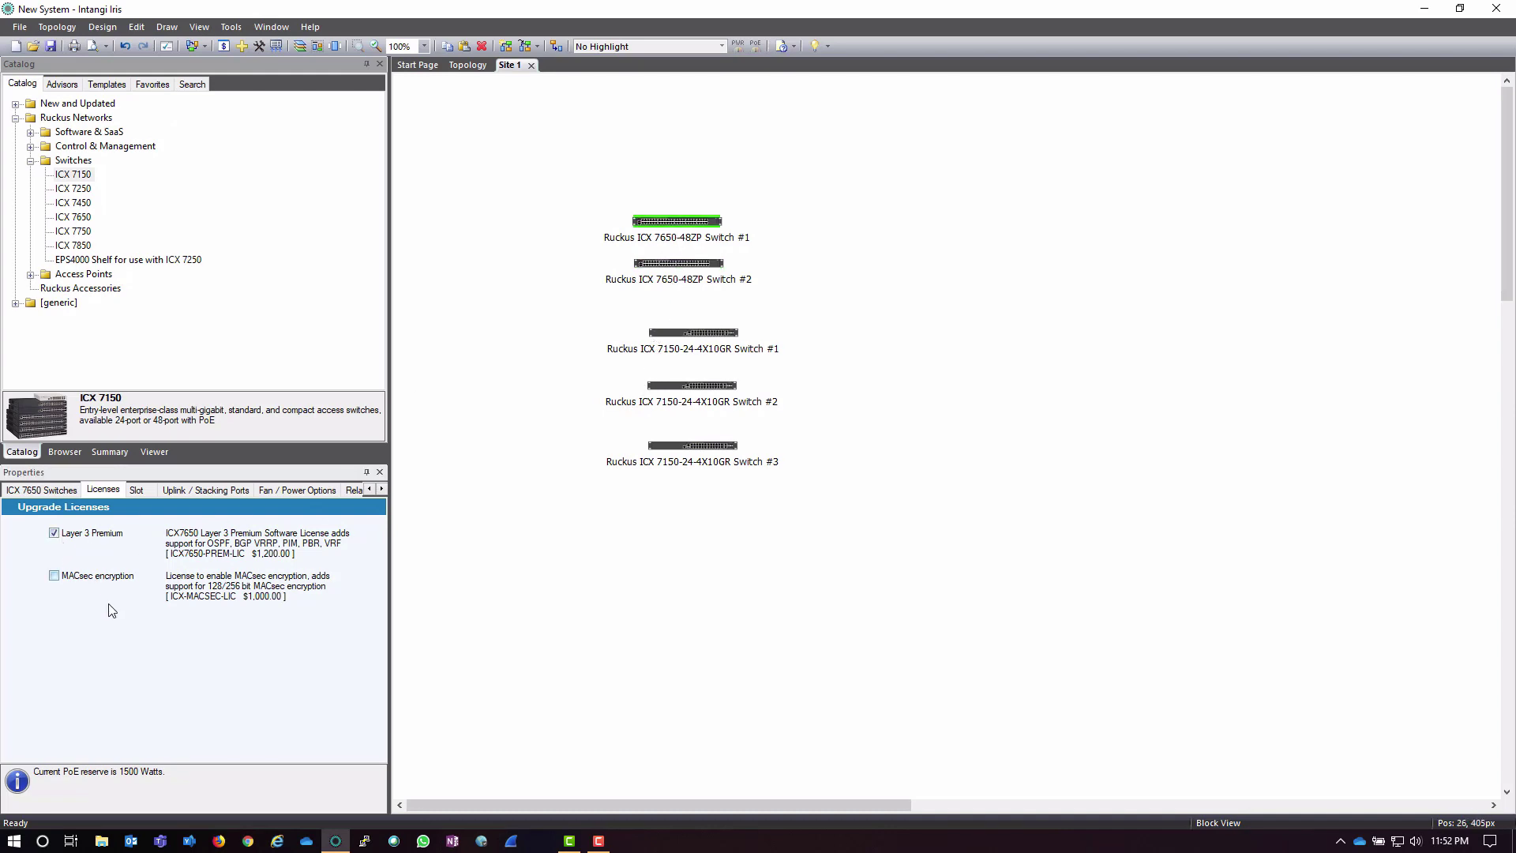
click(139, 490)
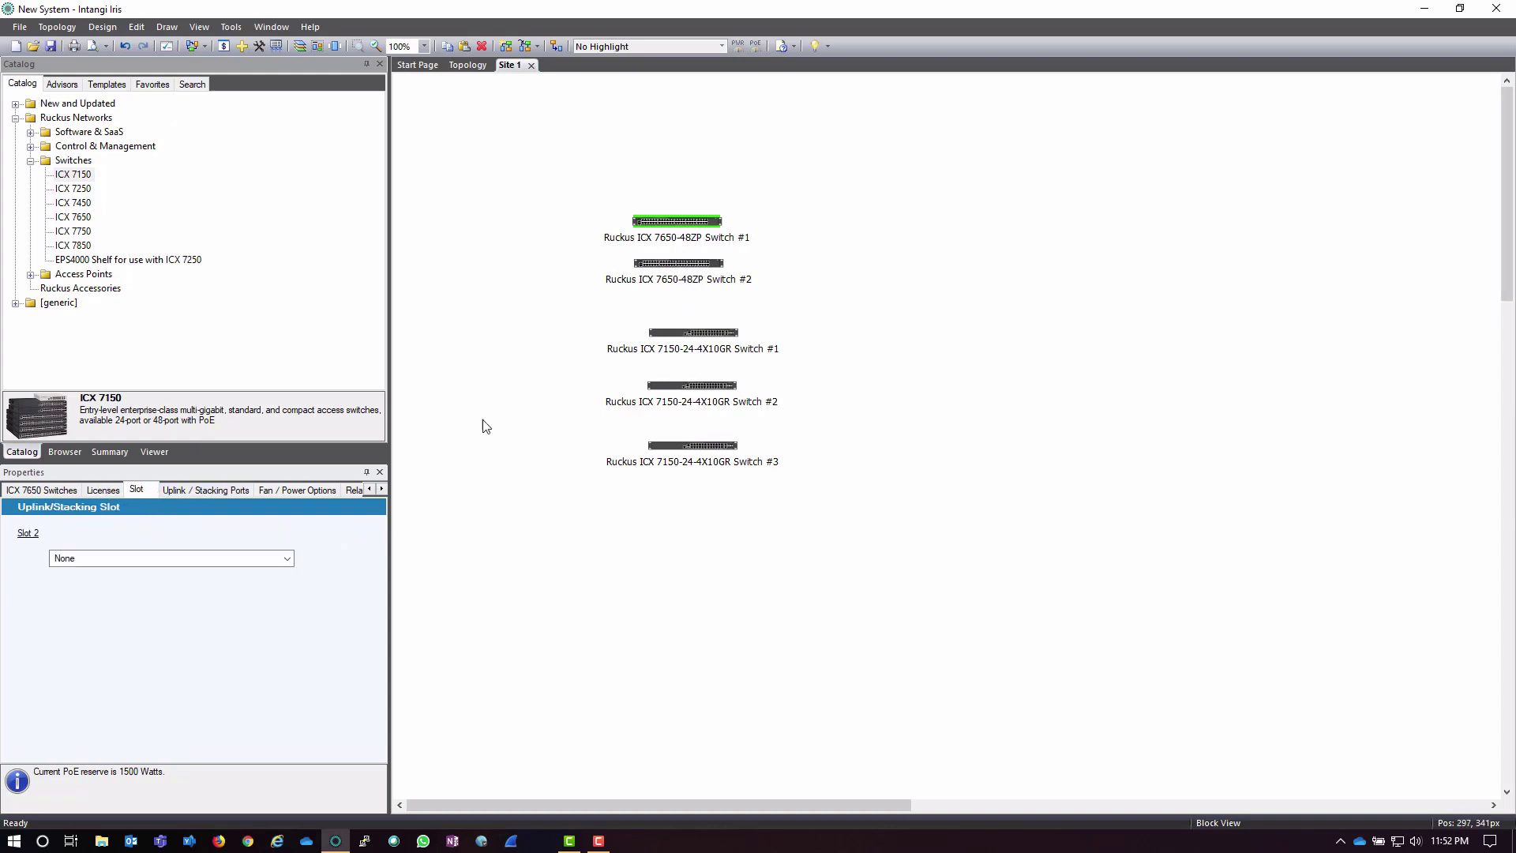
click(261, 558)
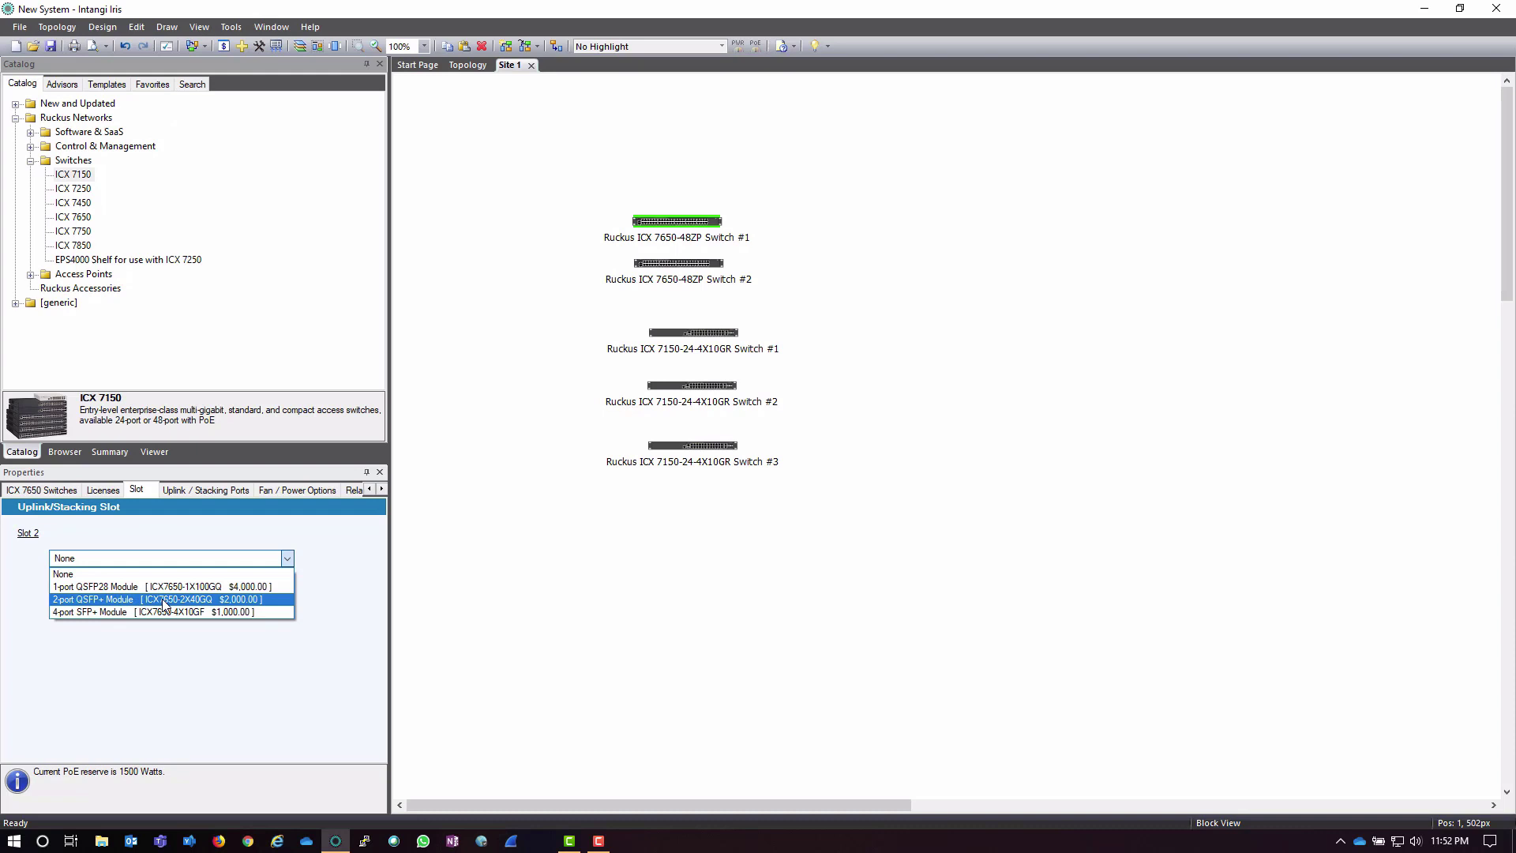
click(163, 598)
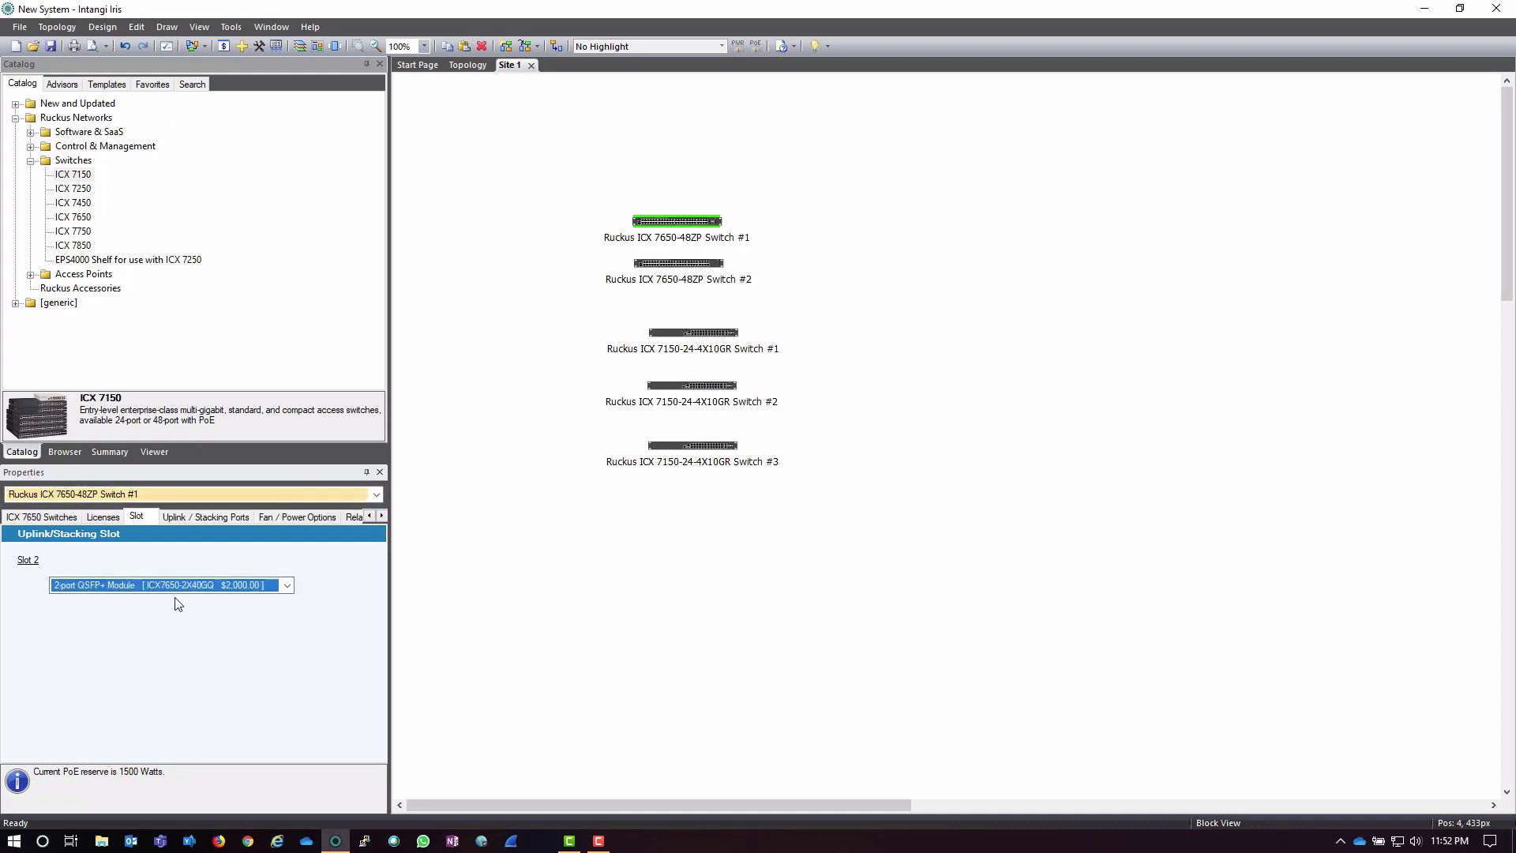
Step: Fit 7650 Switch #2's Slot 2 with a 2-port QSFP+ Module and review its Fan / Power Options
click(685, 263)
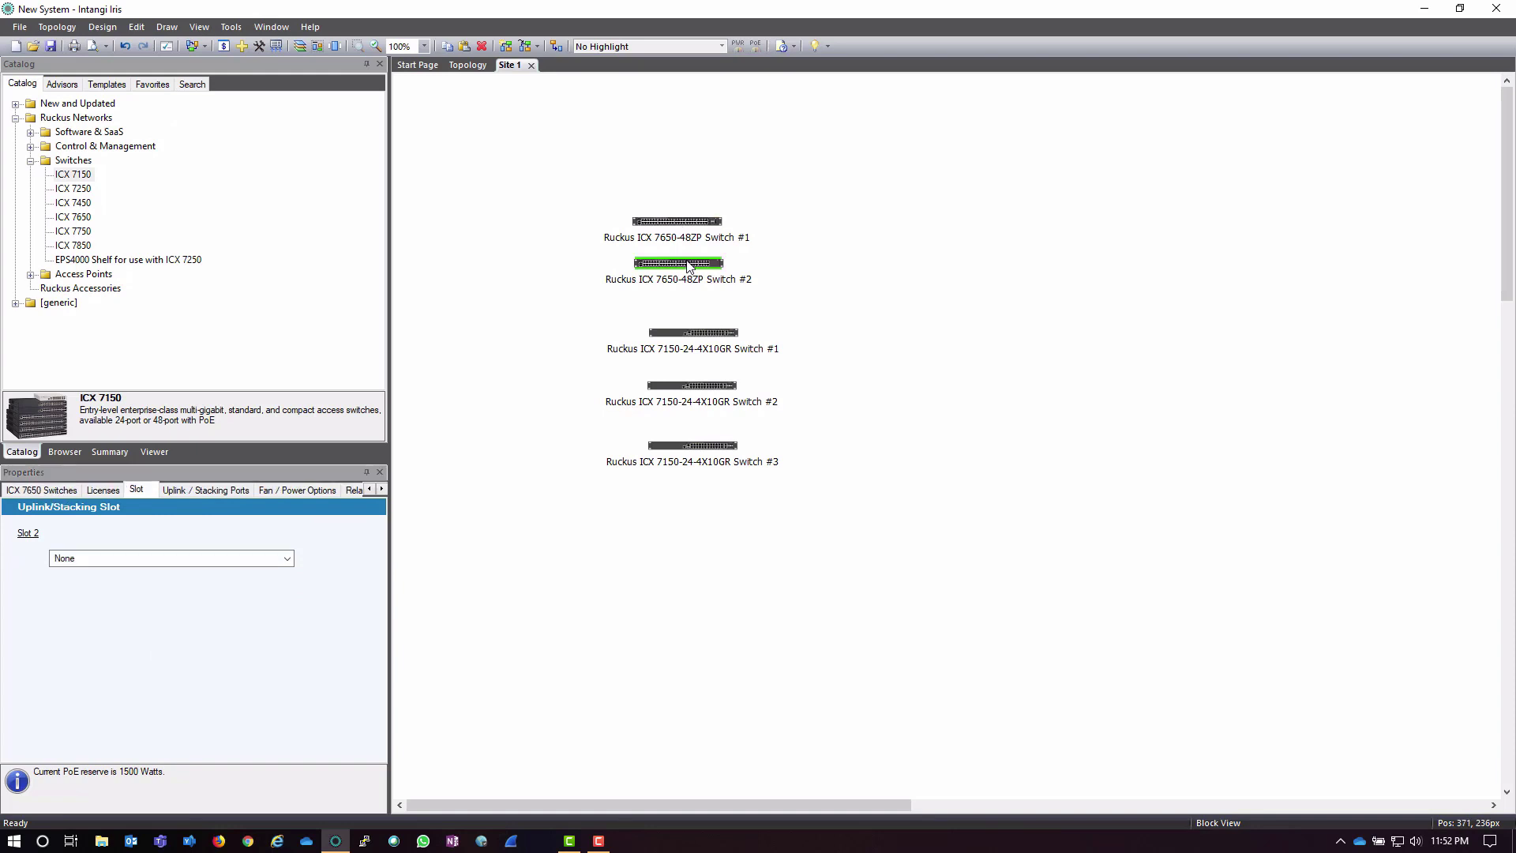
click(278, 566)
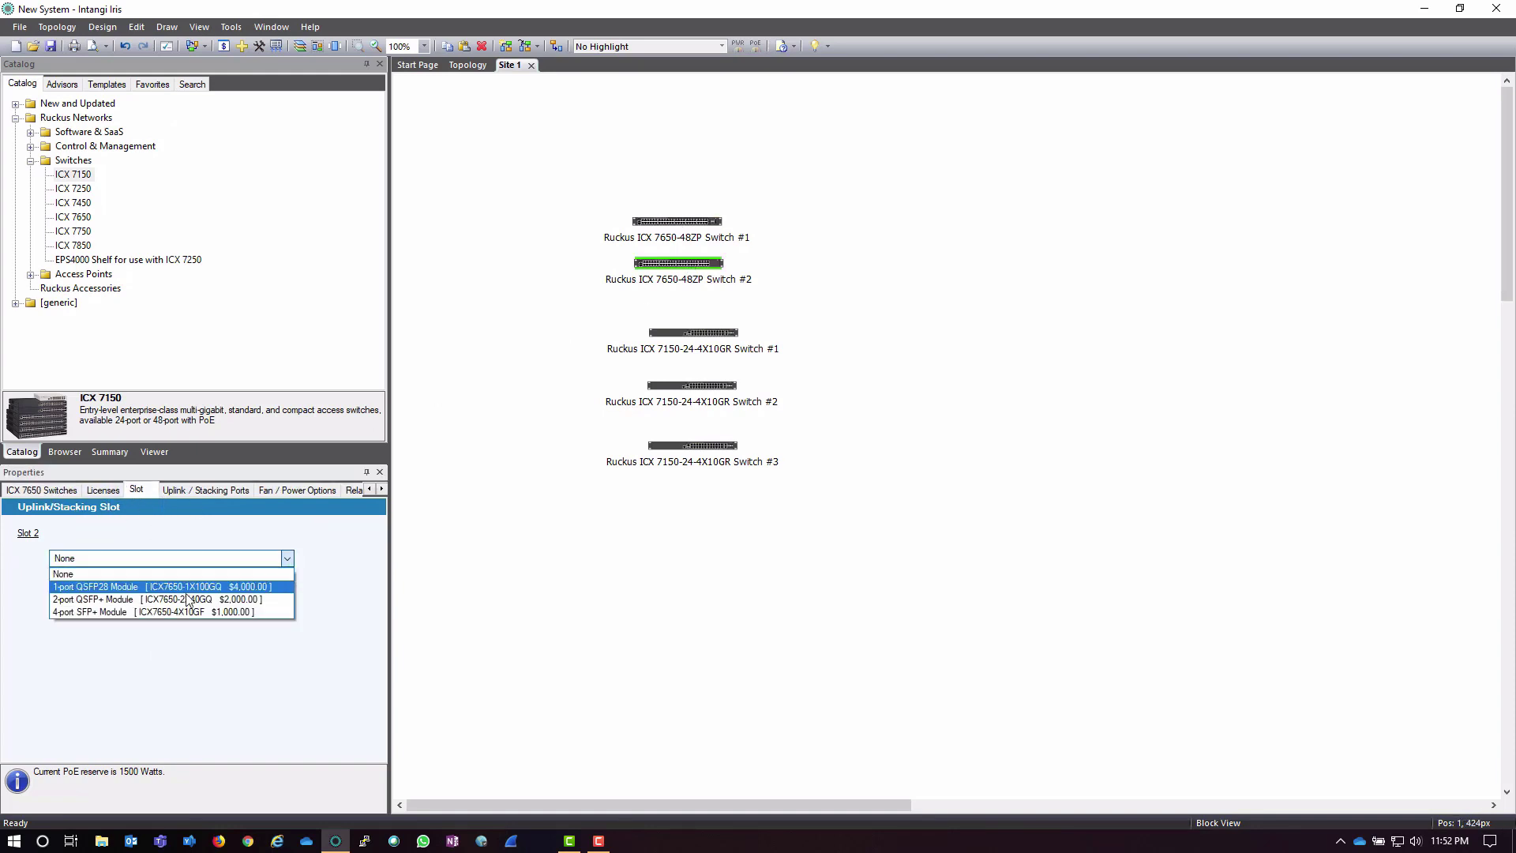
click(120, 602)
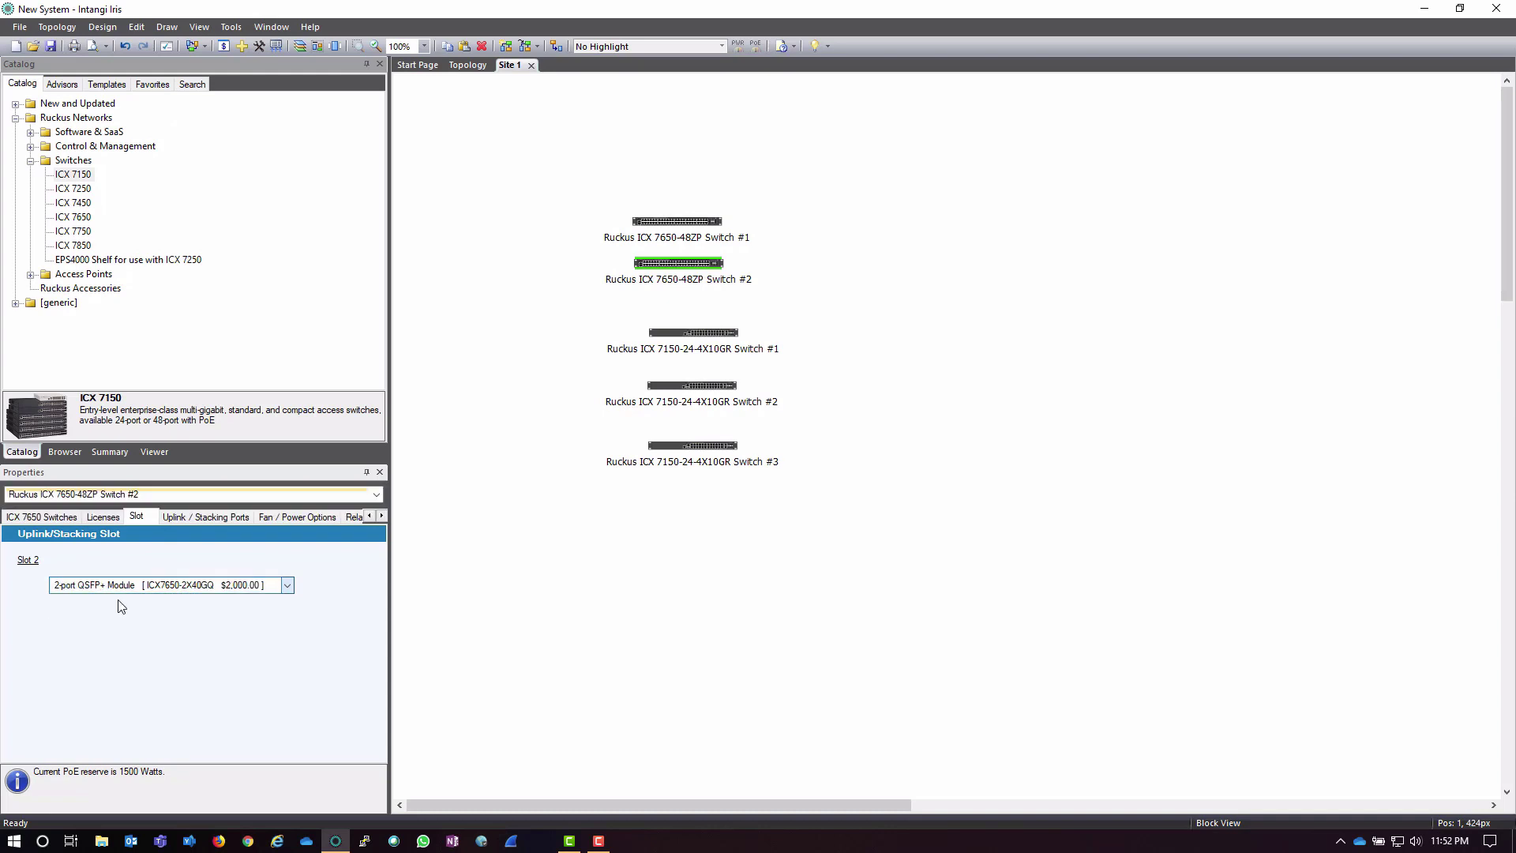
click(224, 523)
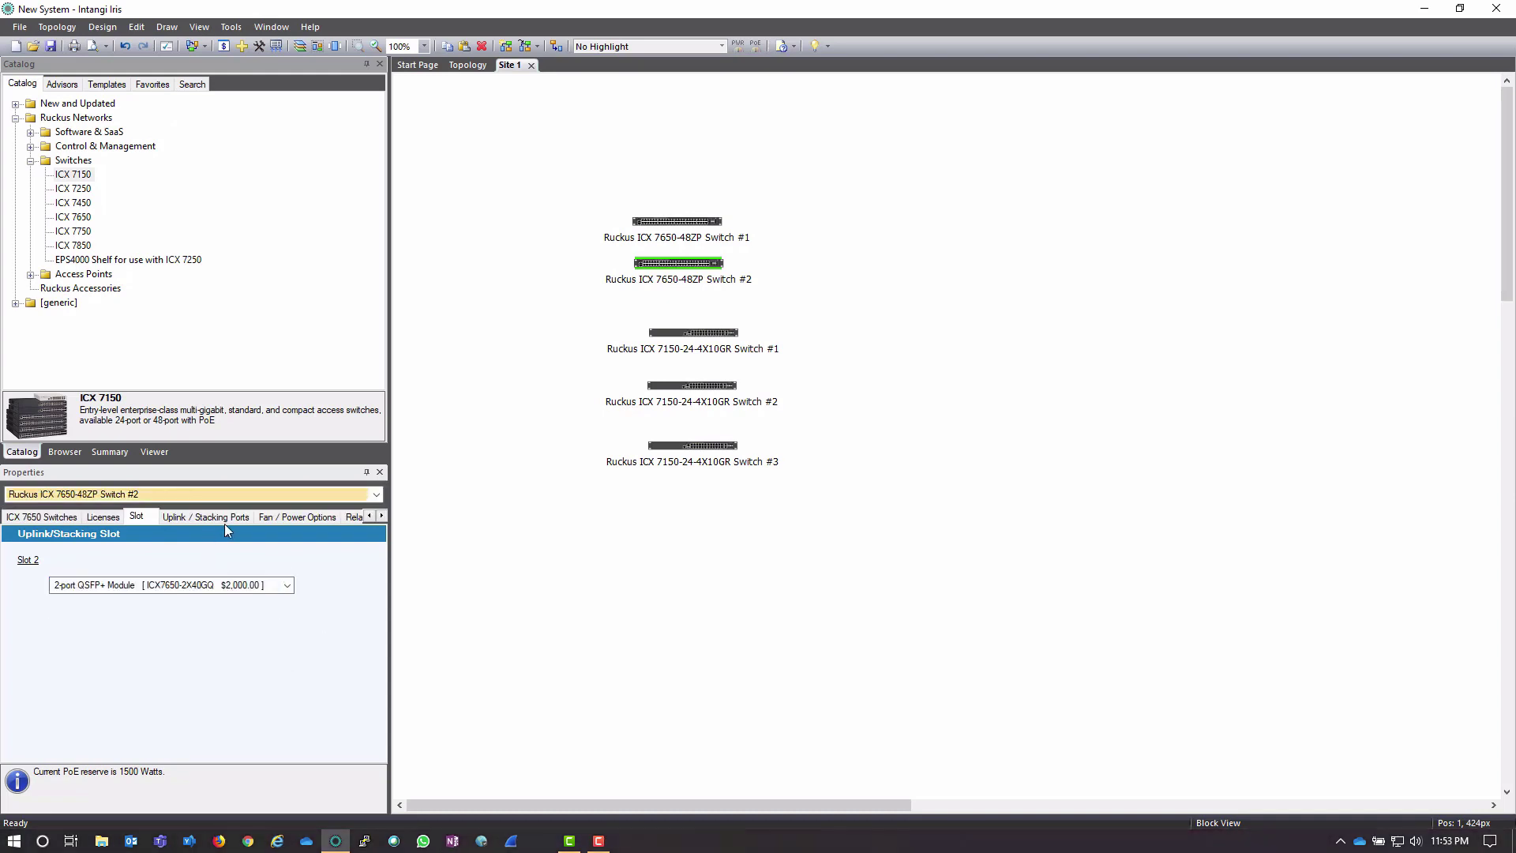
click(308, 518)
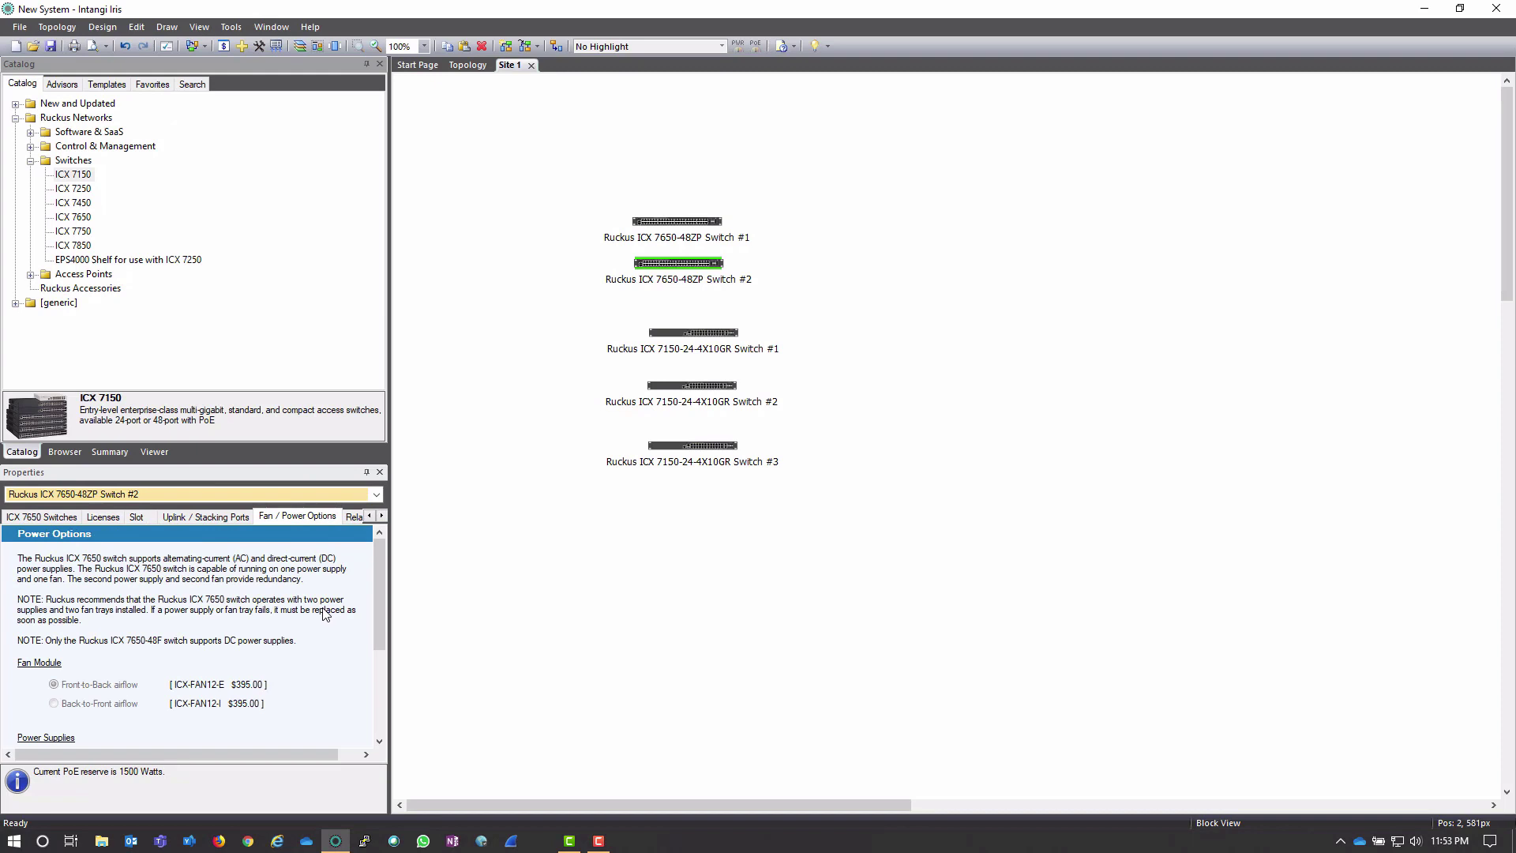
drag(379, 555, 340, 532)
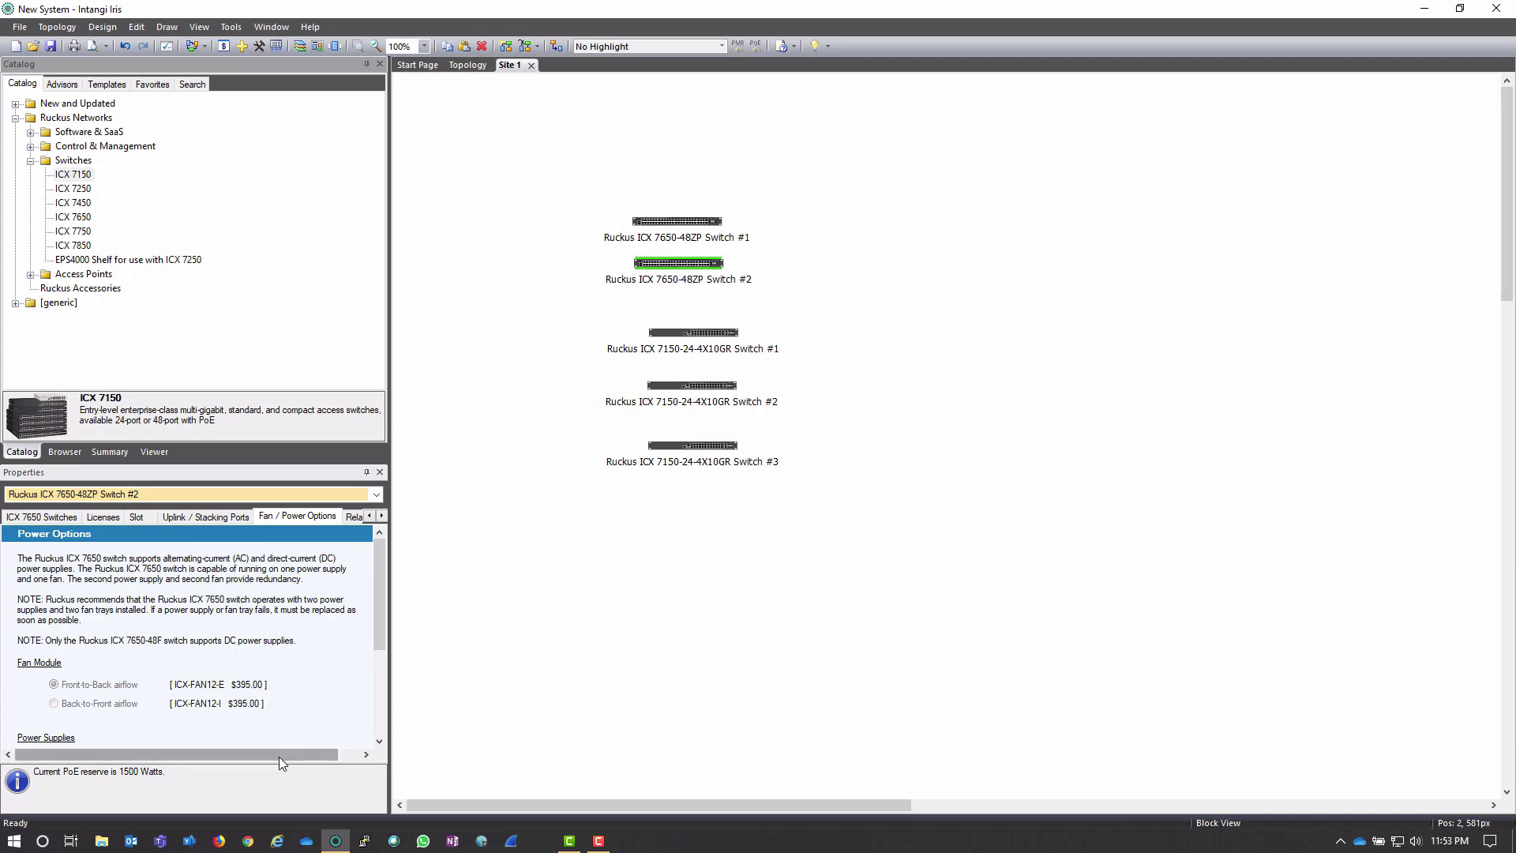
mouse_move(280, 758)
mouse_down()
mouse_move(305, 755)
mouse_move(261, 754)
mouse_up()
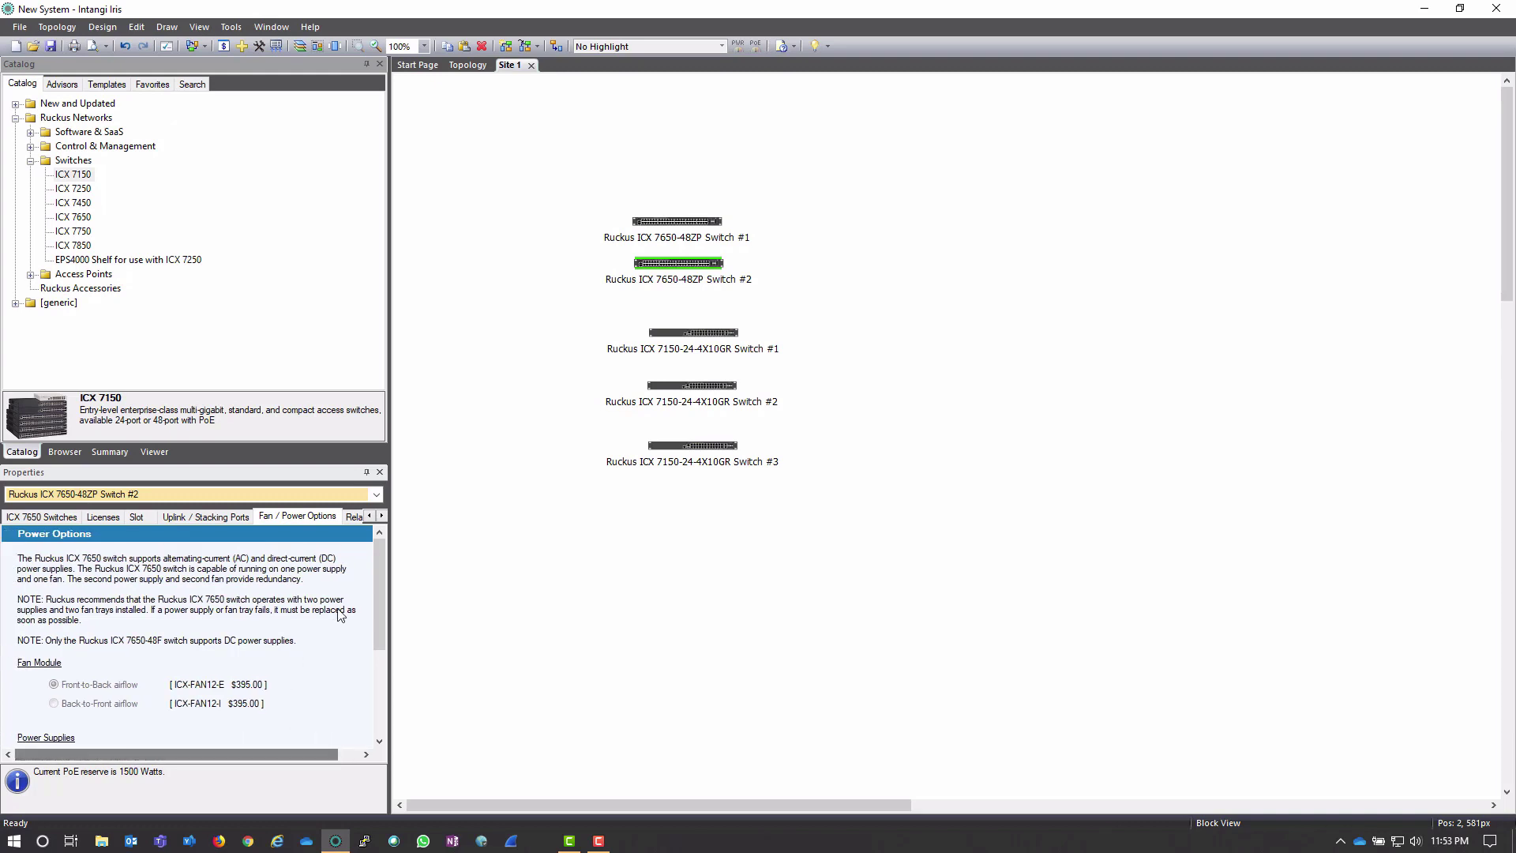
click(382, 515)
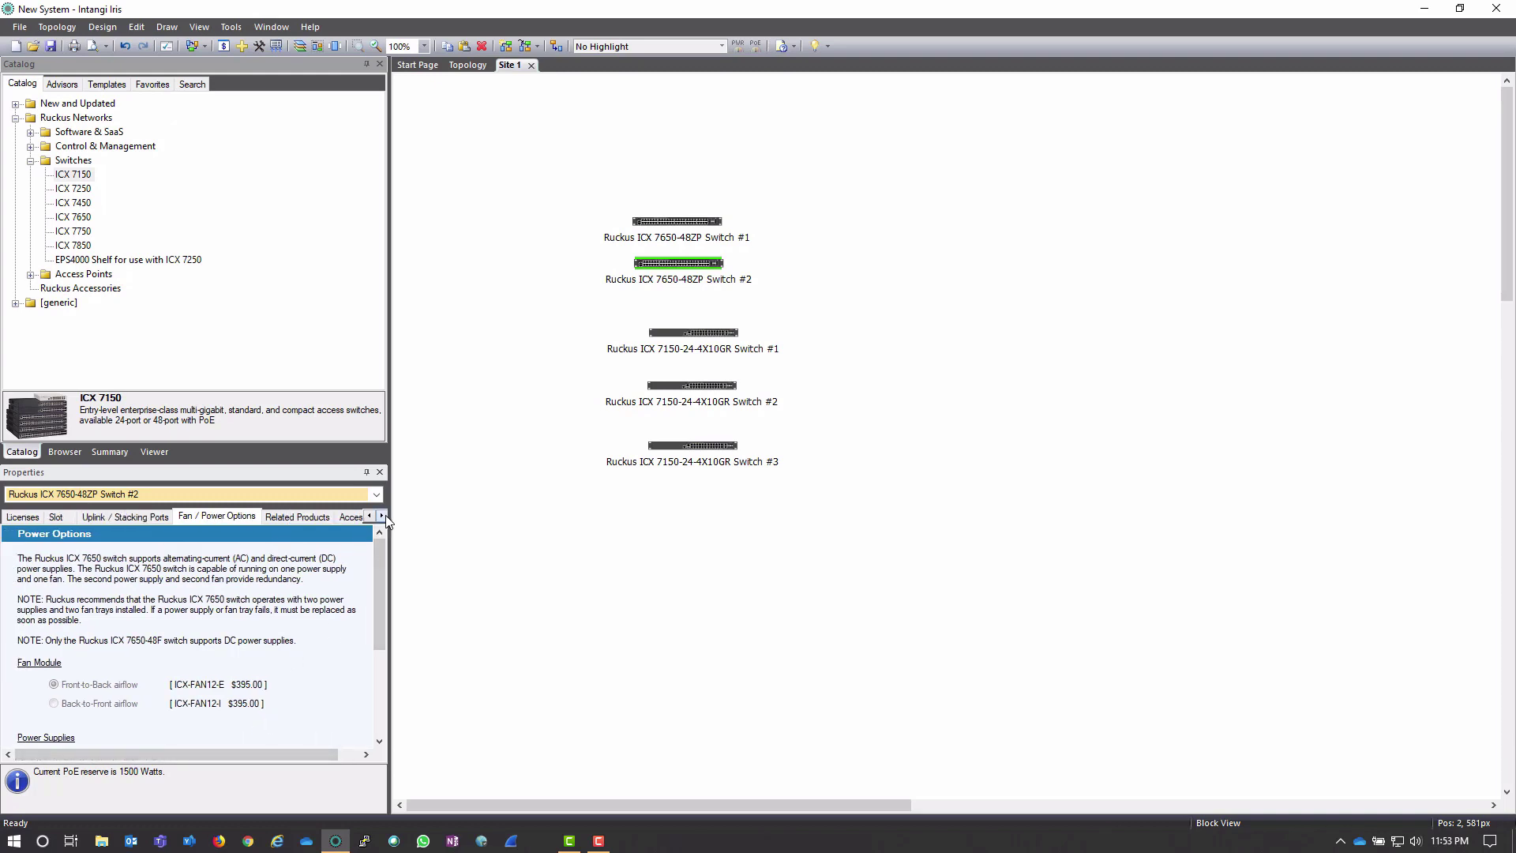
click(382, 515)
click(382, 516)
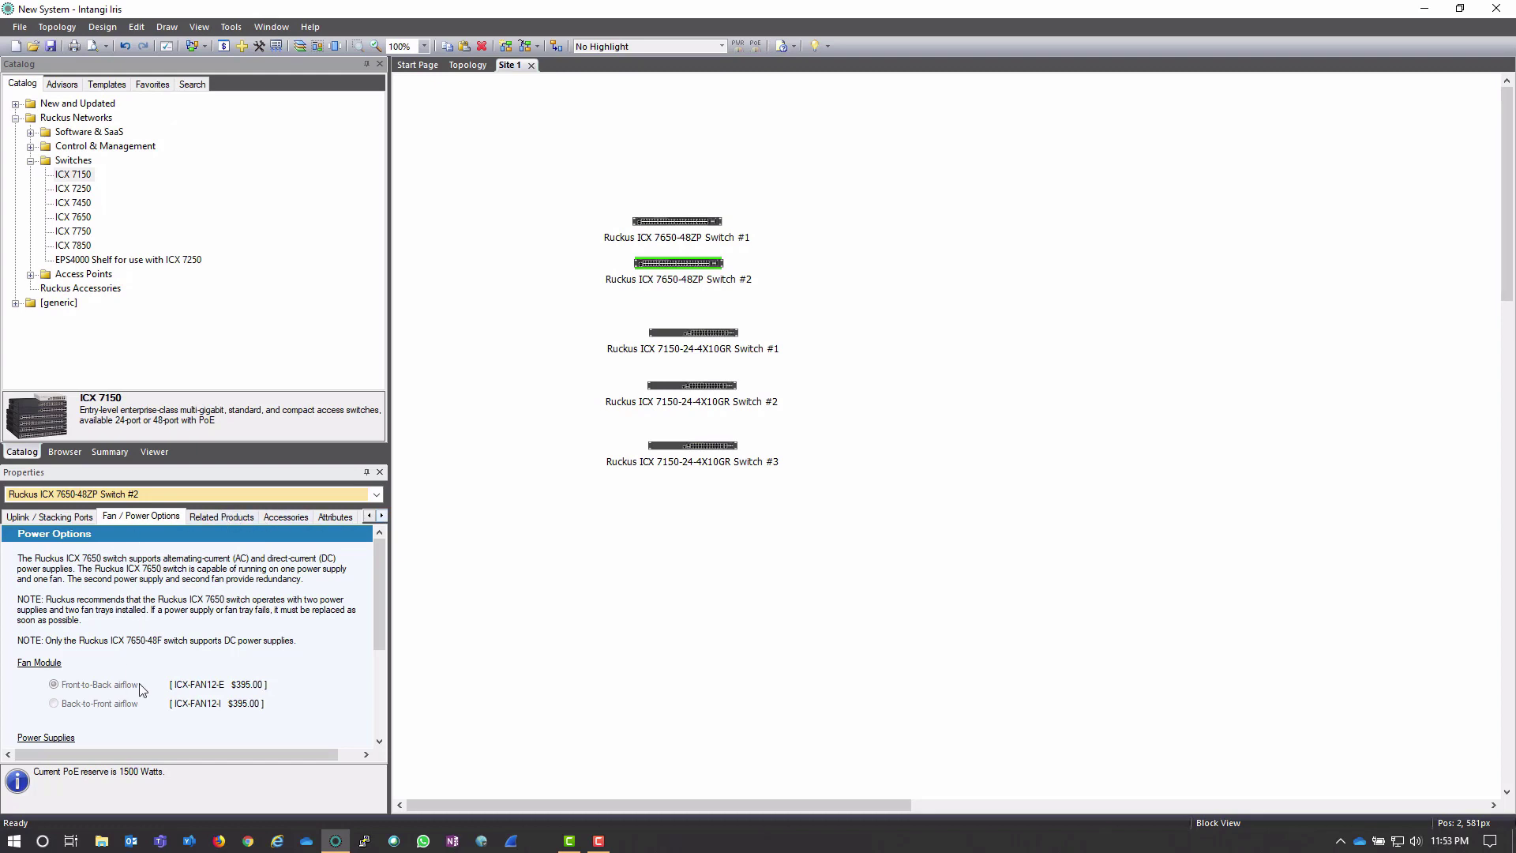
click(235, 514)
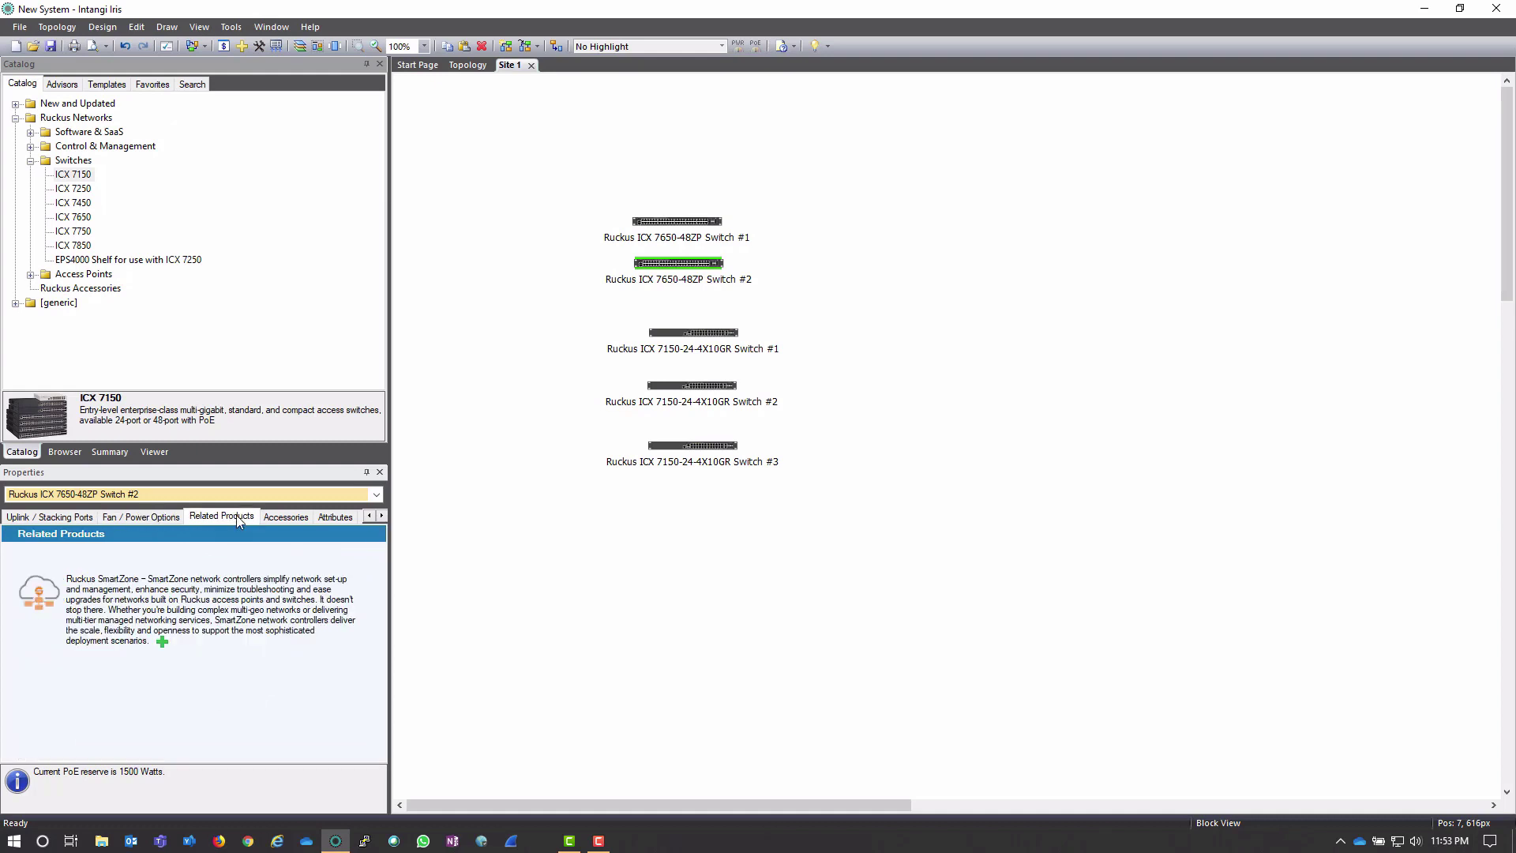
click(163, 643)
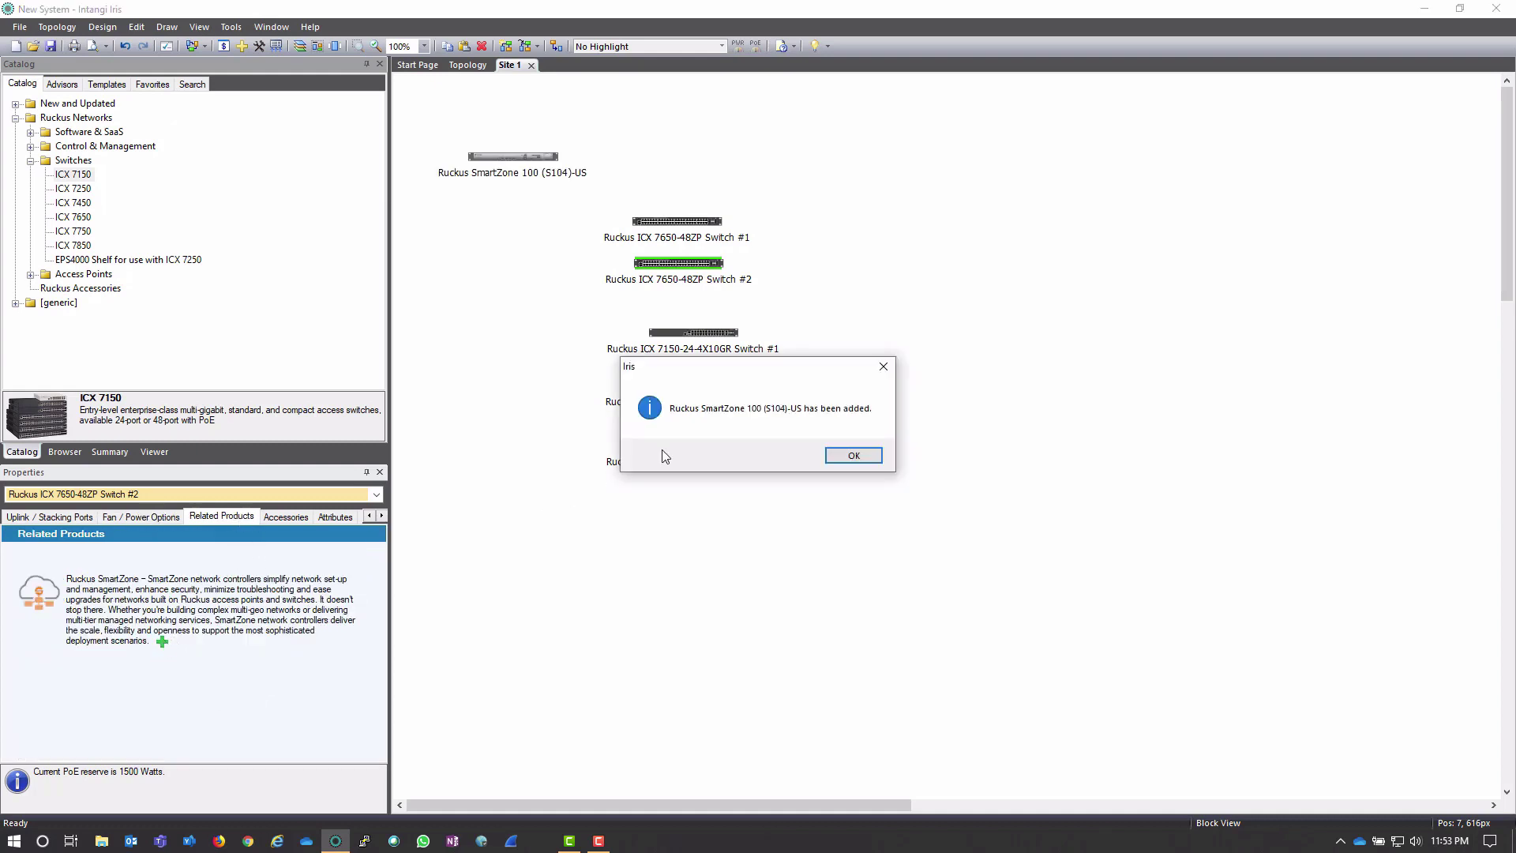
click(856, 454)
mouse_move(512, 153)
mouse_down()
mouse_move(647, 141)
mouse_move(519, 165)
mouse_move(546, 444)
mouse_move(498, 134)
mouse_up()
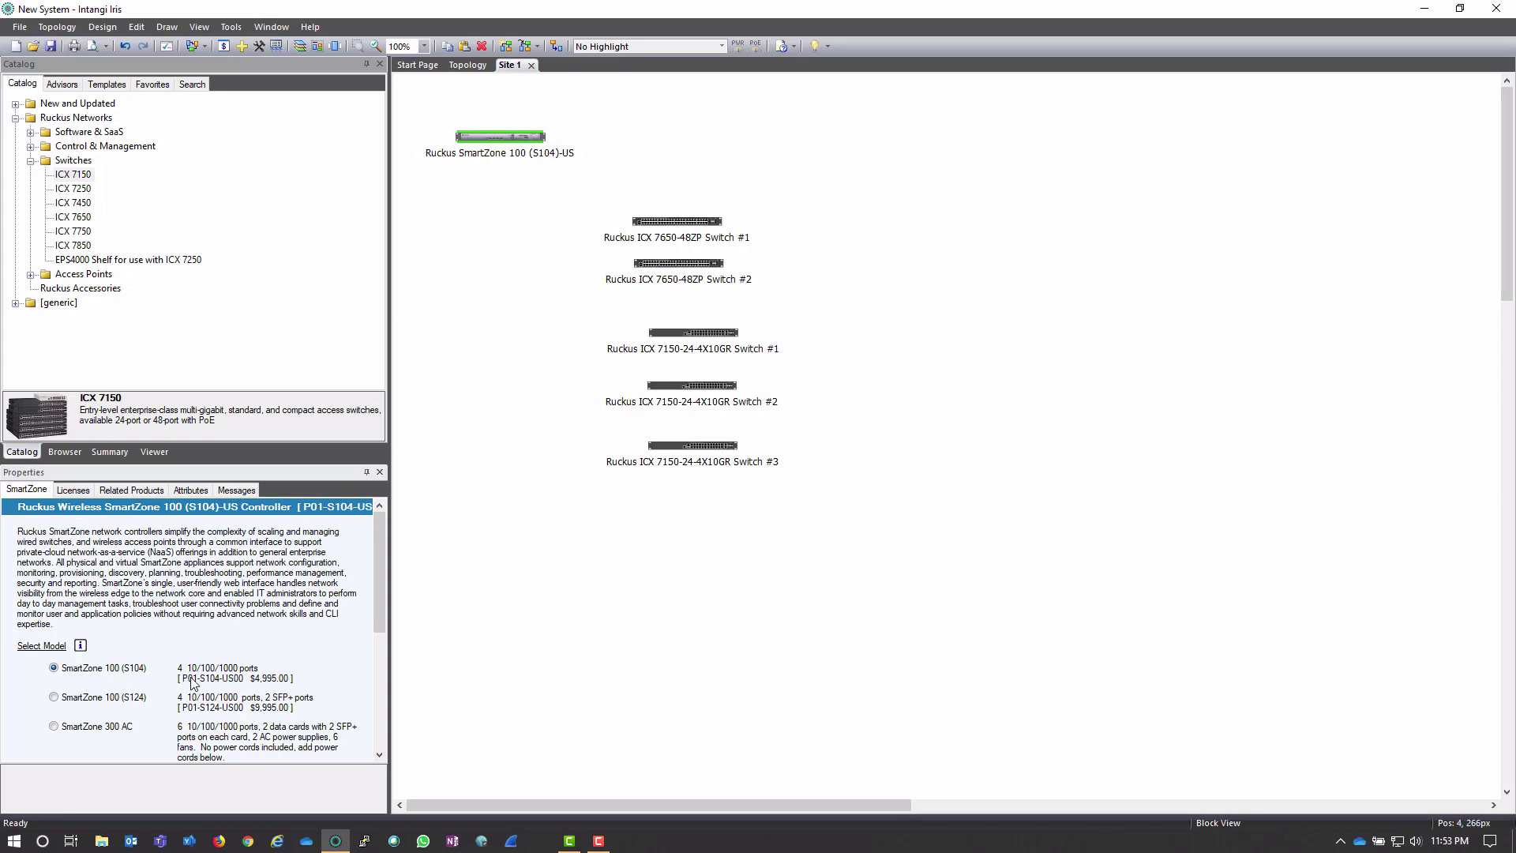
scroll(192, 684, down, 4)
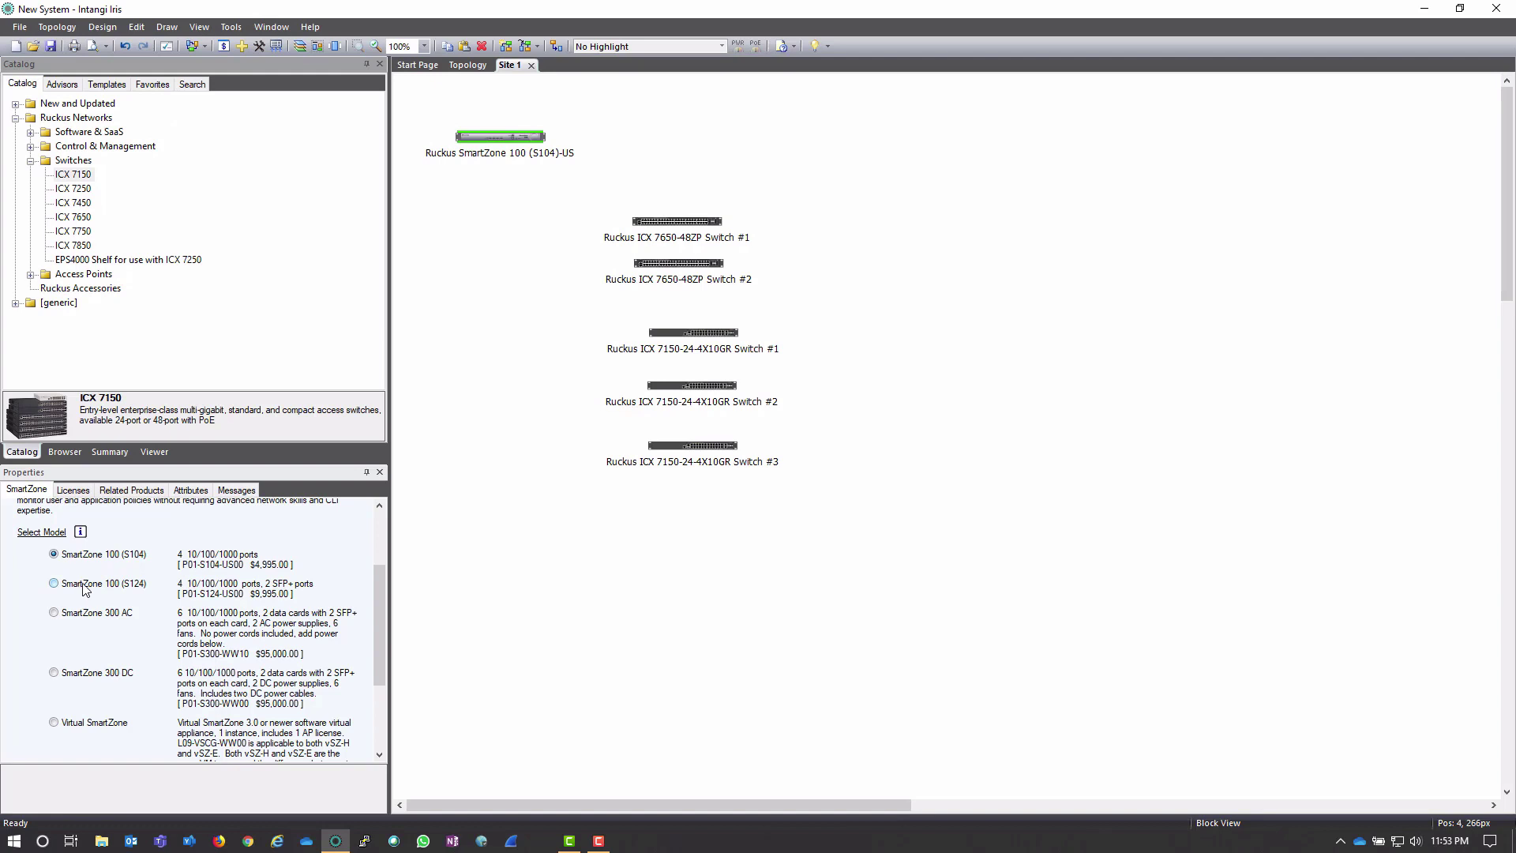
click(86, 590)
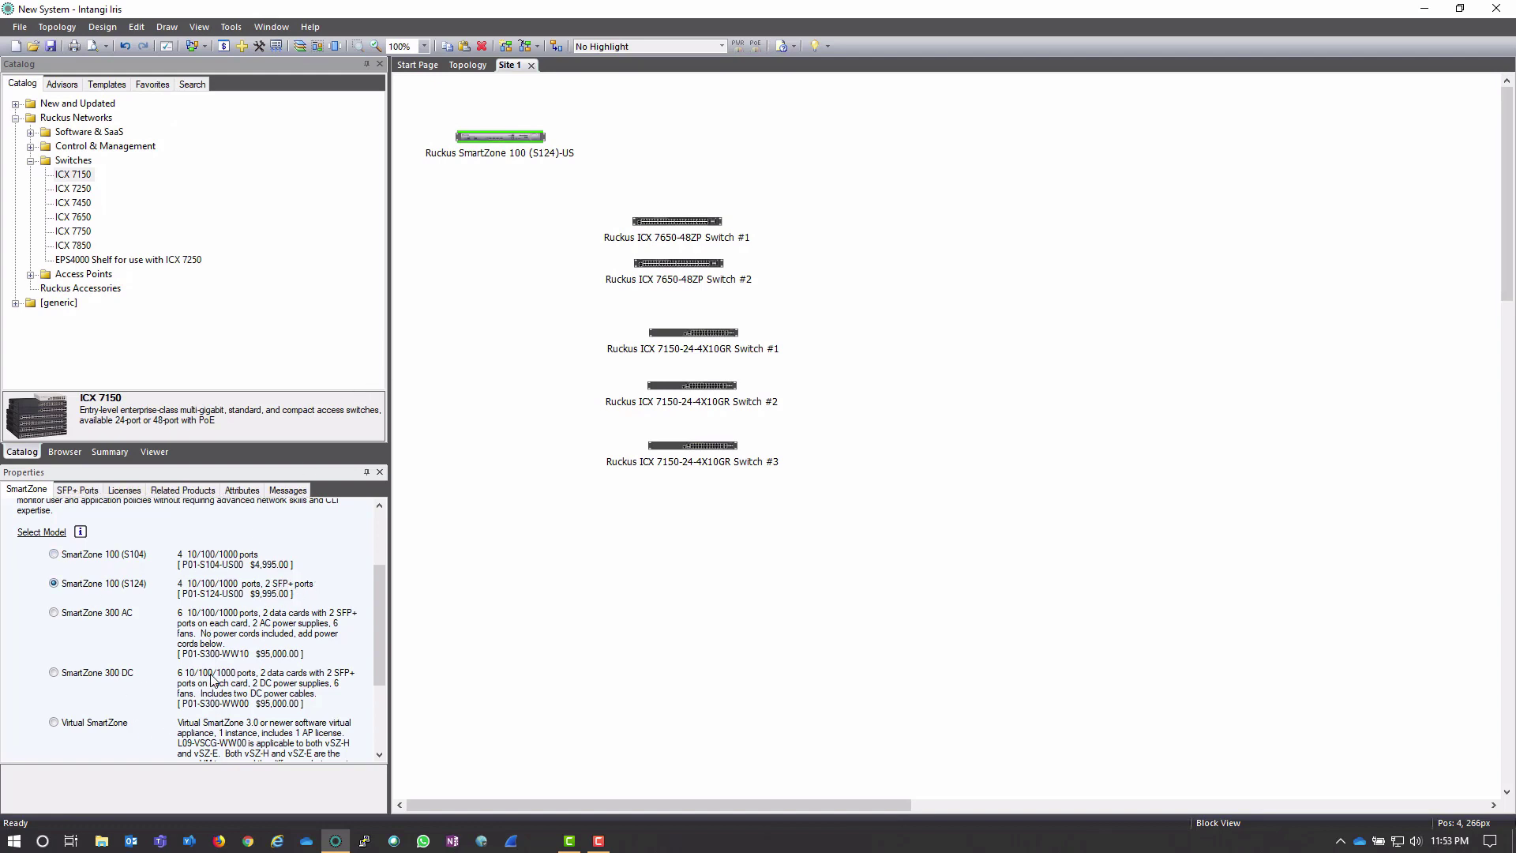
scroll(209, 683, up, 3)
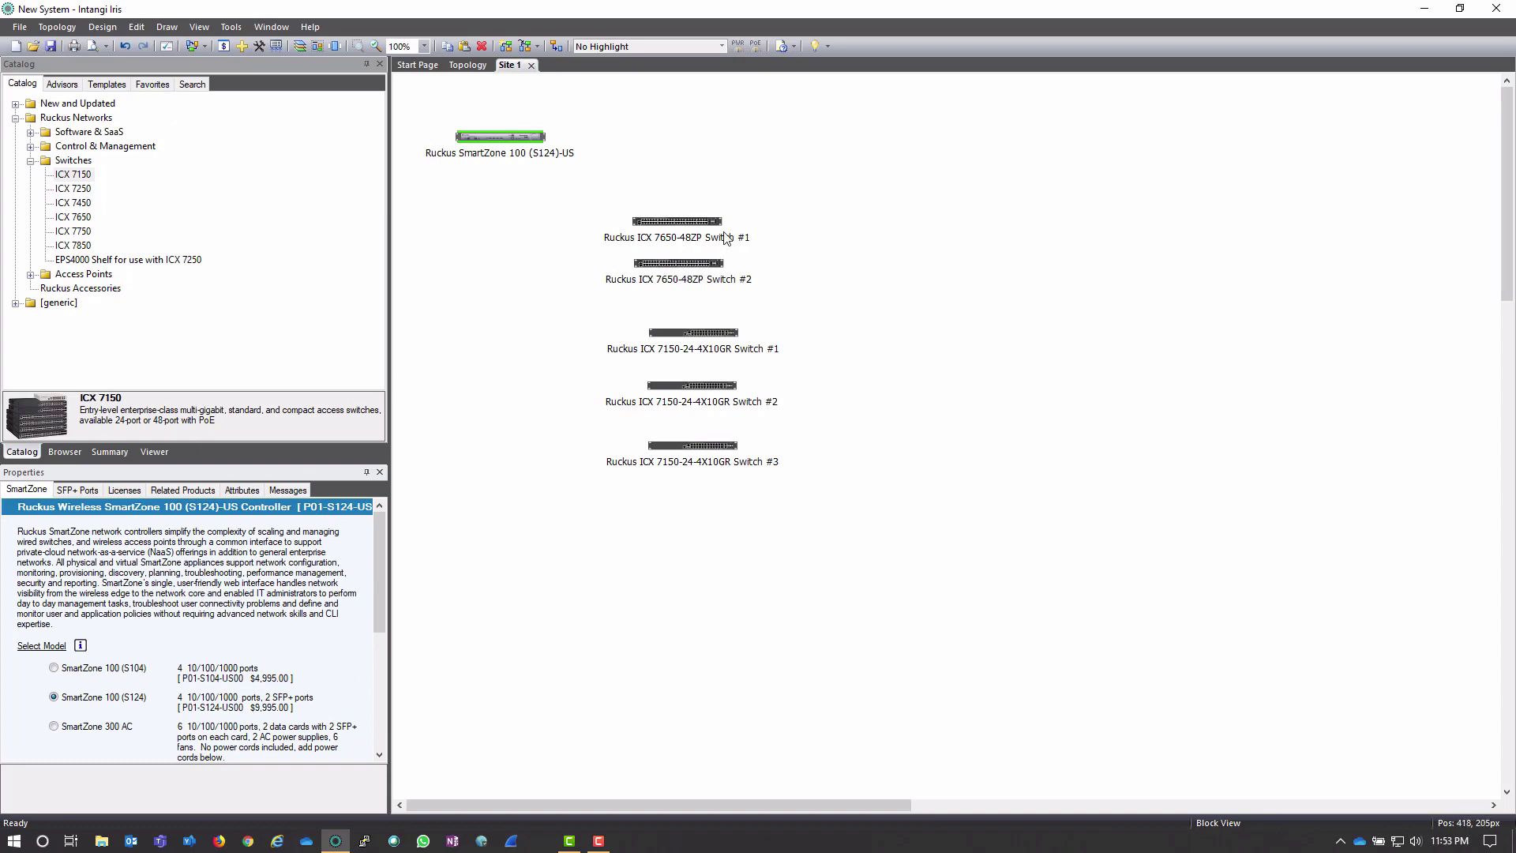
Step: Inspect both ICX 7650-48ZP switches, the site summary and ICX 7150 Switch #1
click(693, 225)
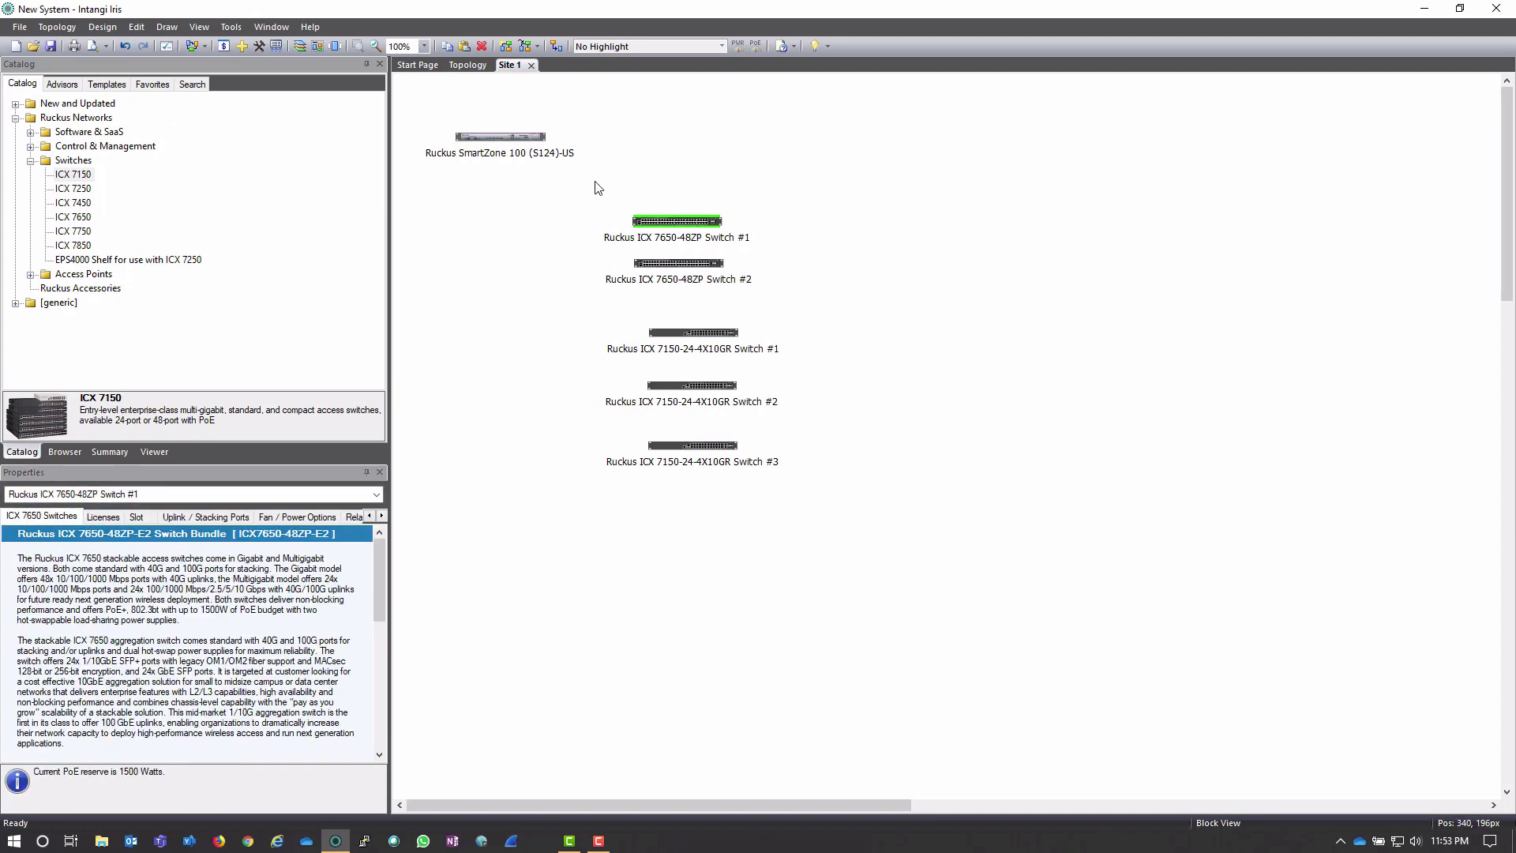
click(513, 140)
click(692, 223)
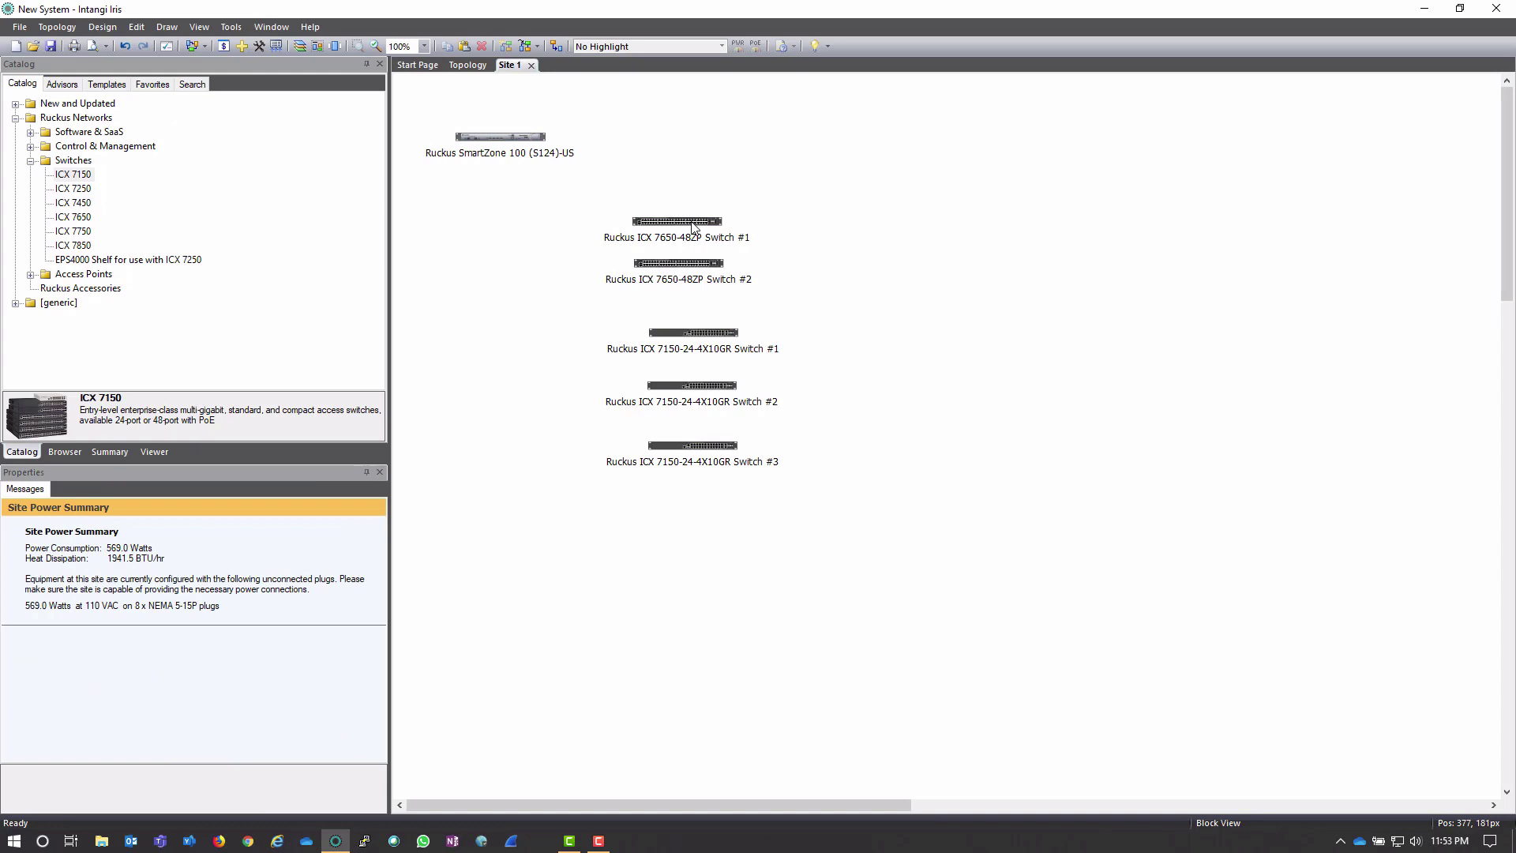
click(681, 264)
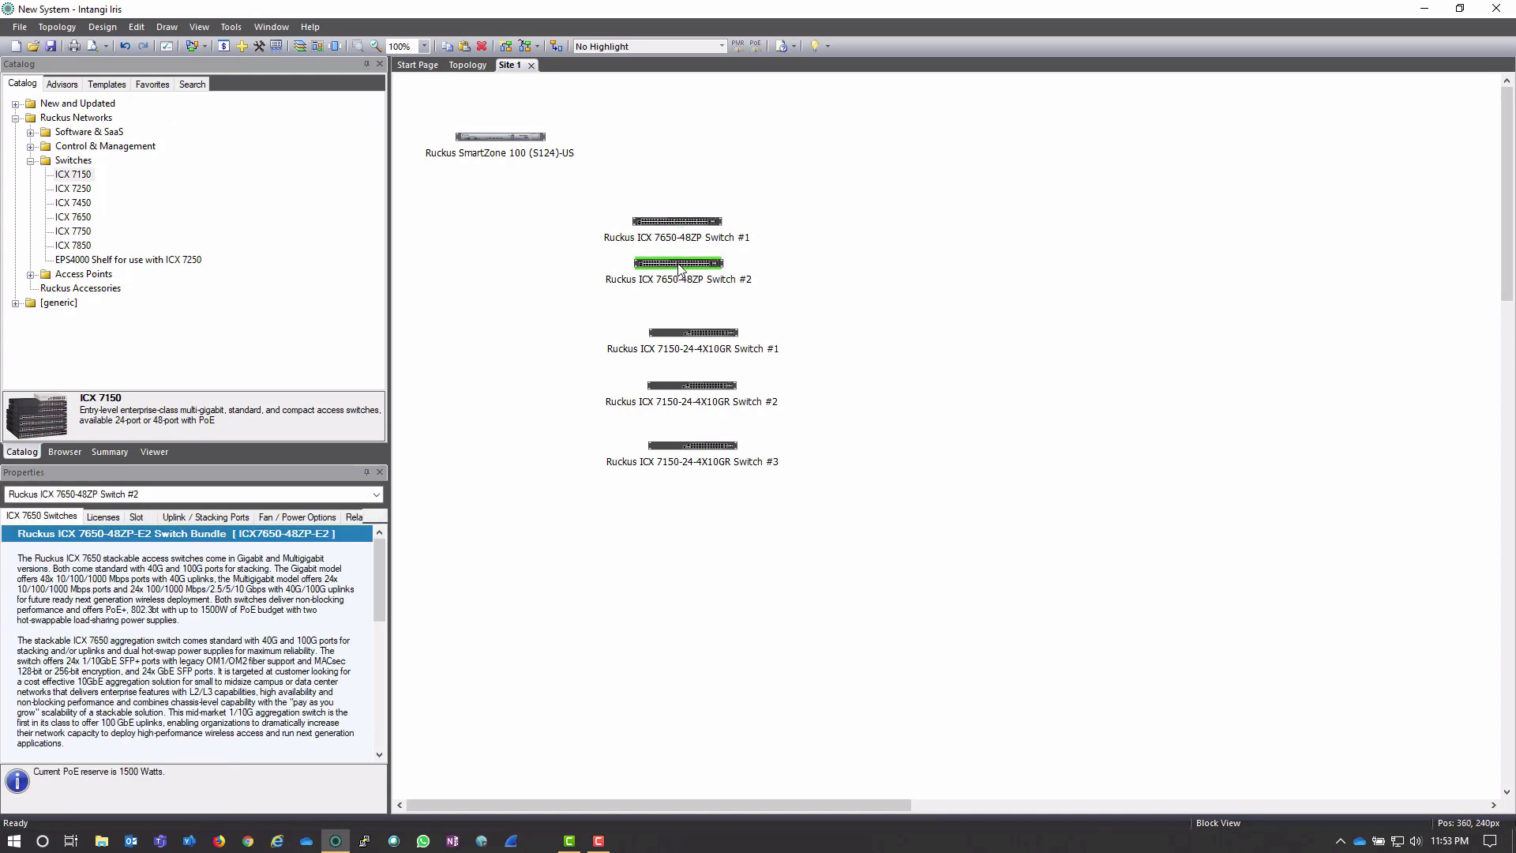
click(663, 224)
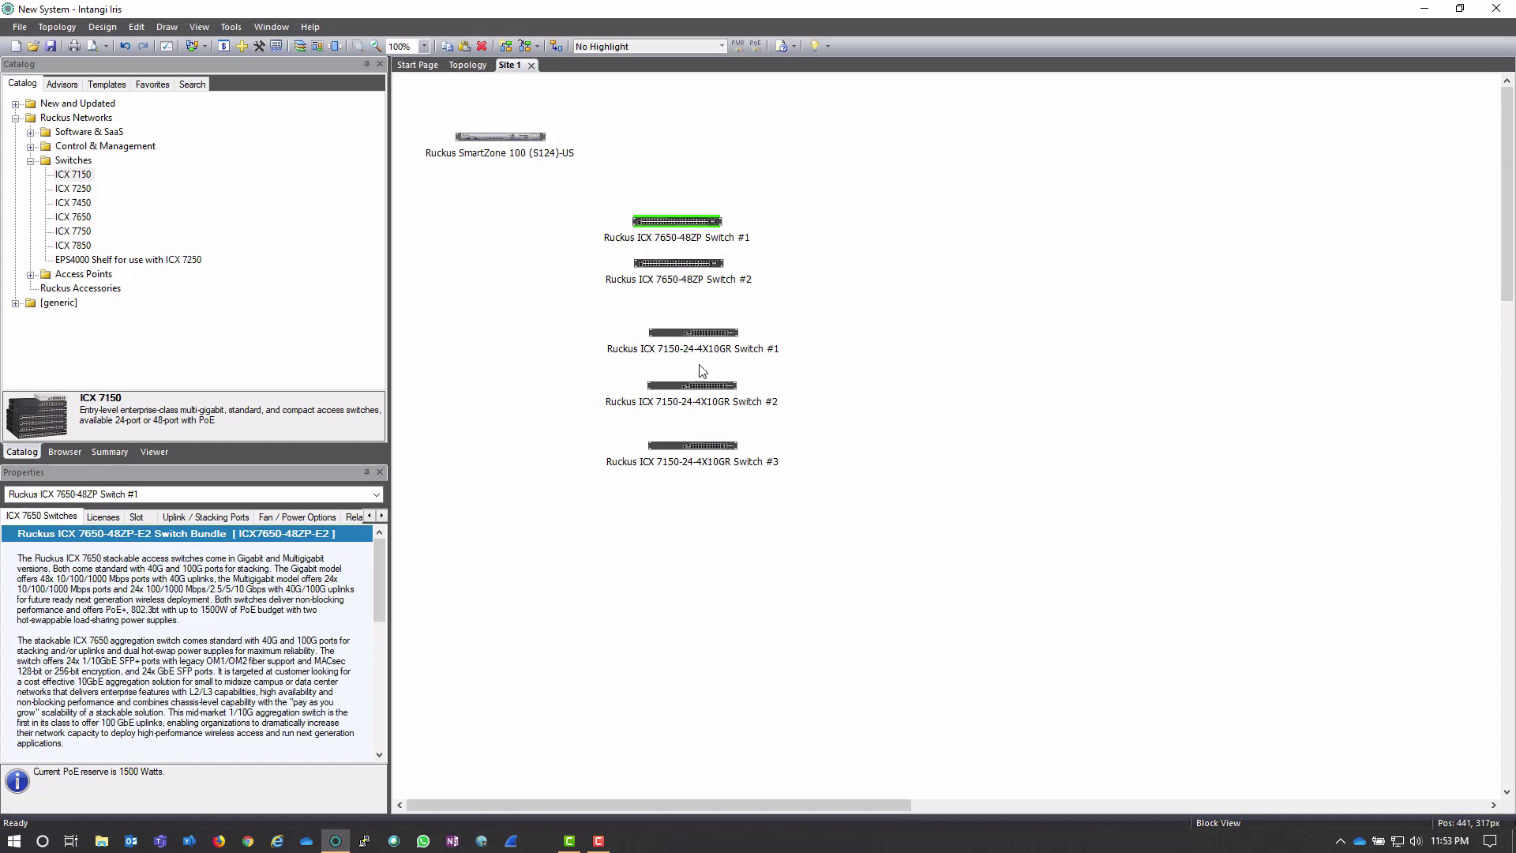
click(684, 333)
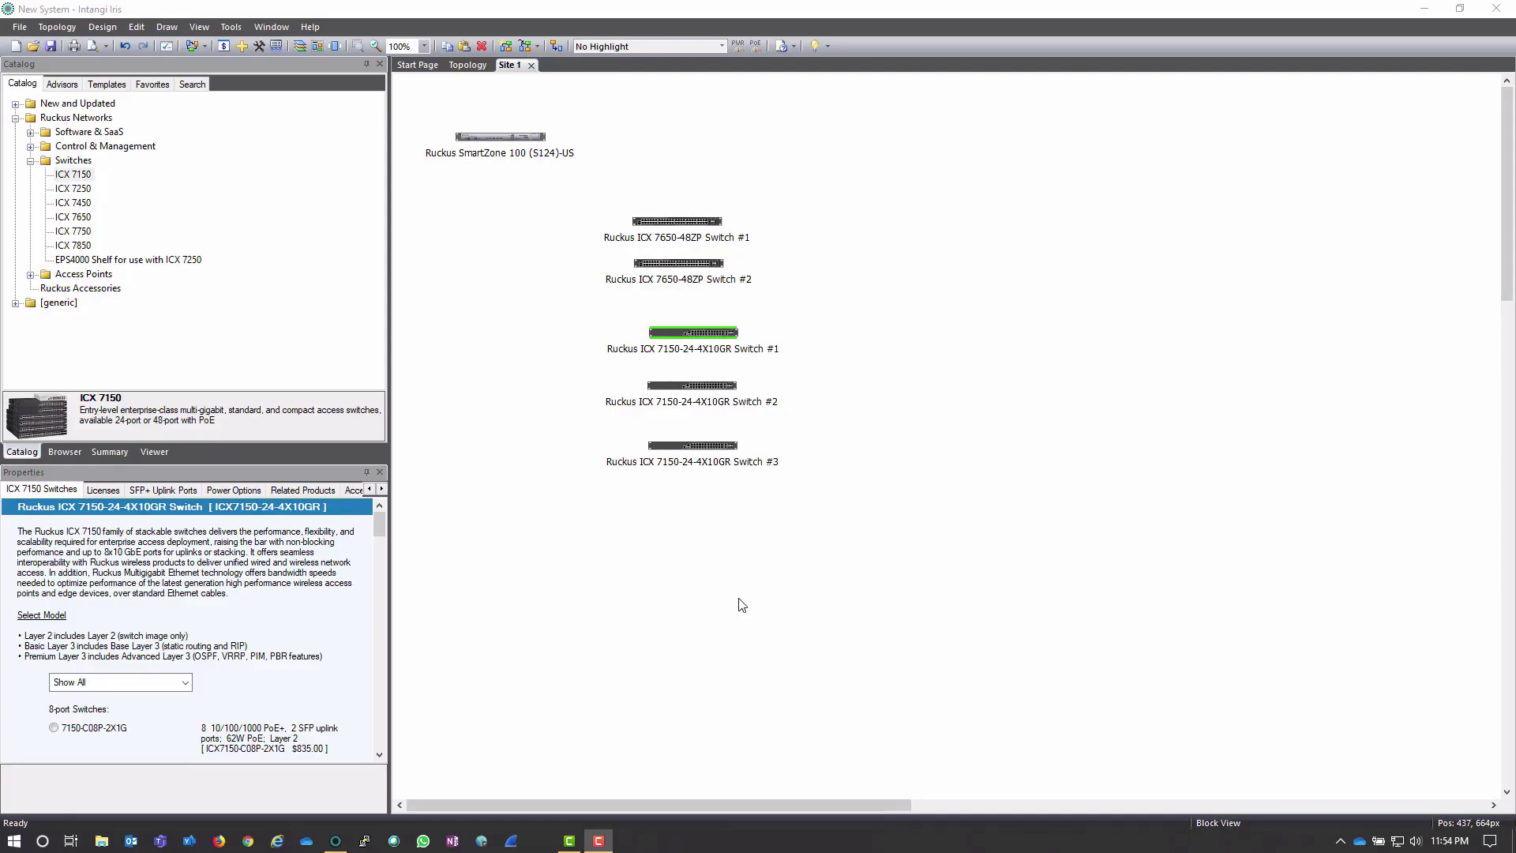
Step: Delete ICX 7150-24-4X10GR Switch #3, confirming with Yes
click(699, 448)
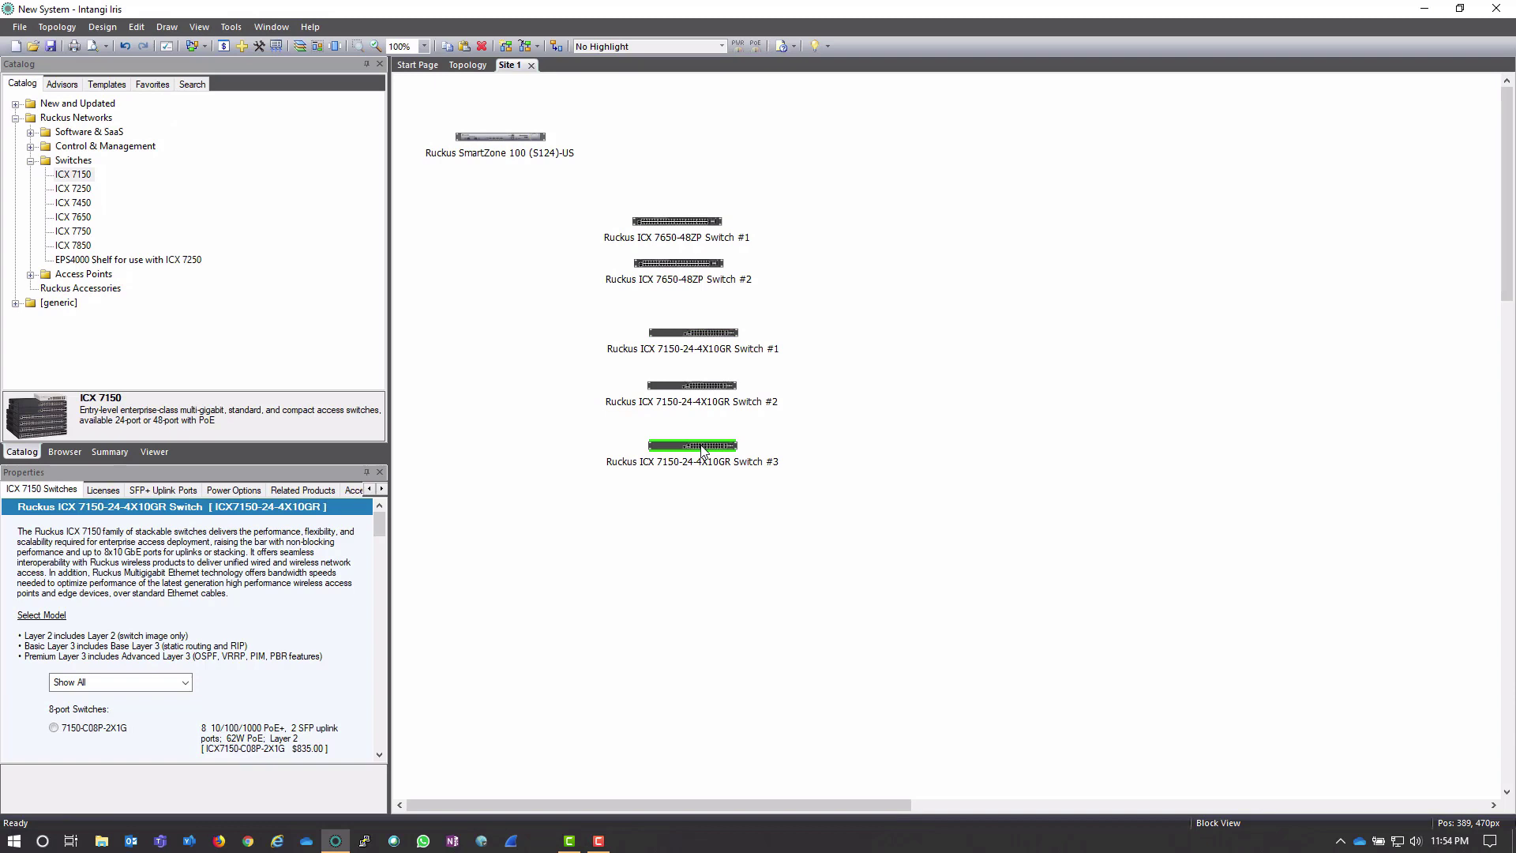
right_click(702, 450)
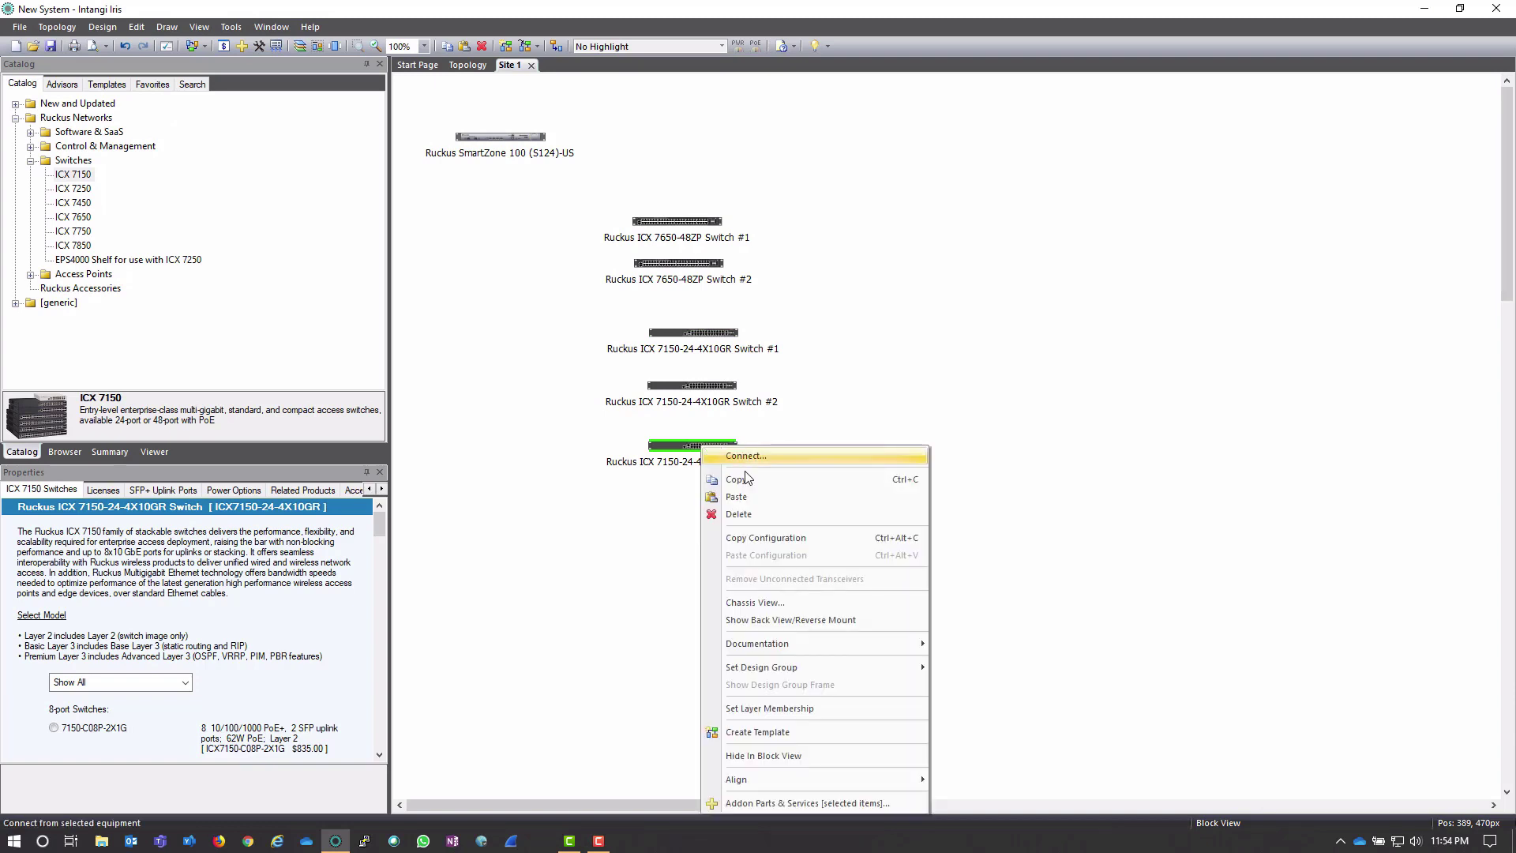
click(760, 515)
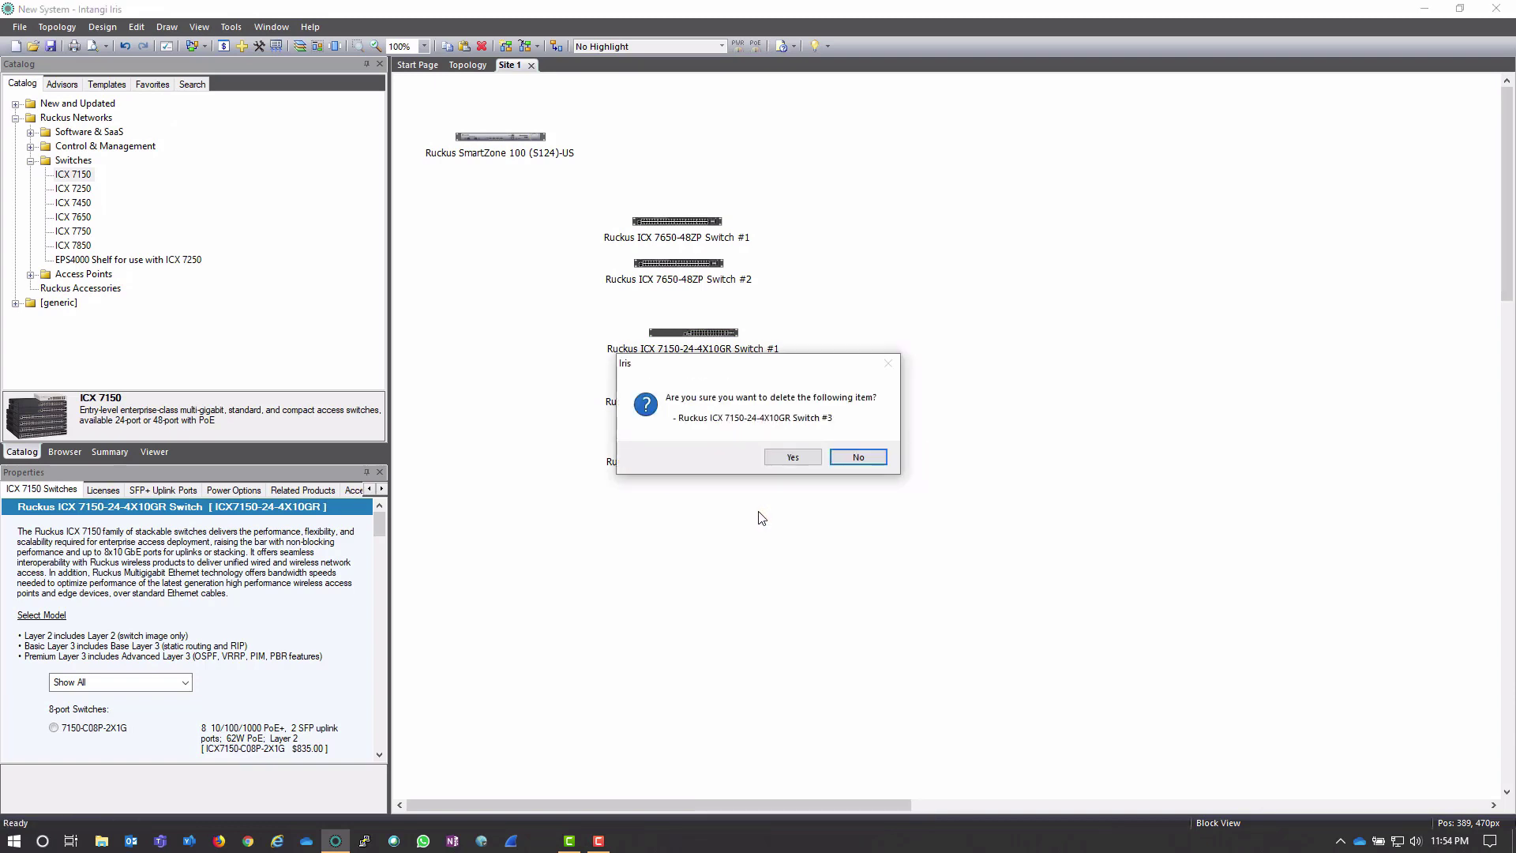
click(791, 457)
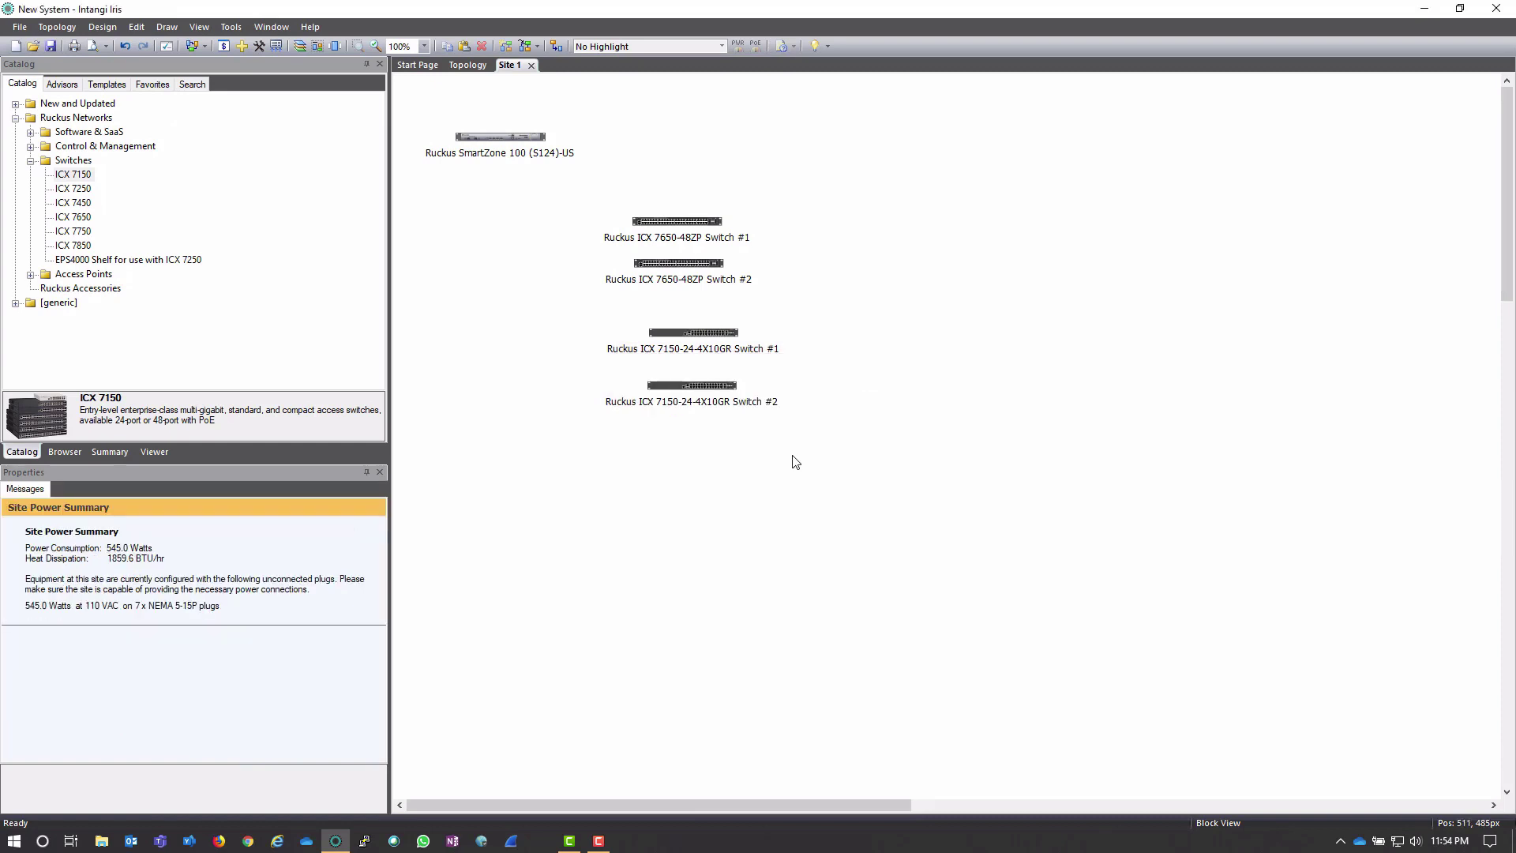
Step: Copy ICX 7150 Switch #2, then clear the diagram selection
click(697, 387)
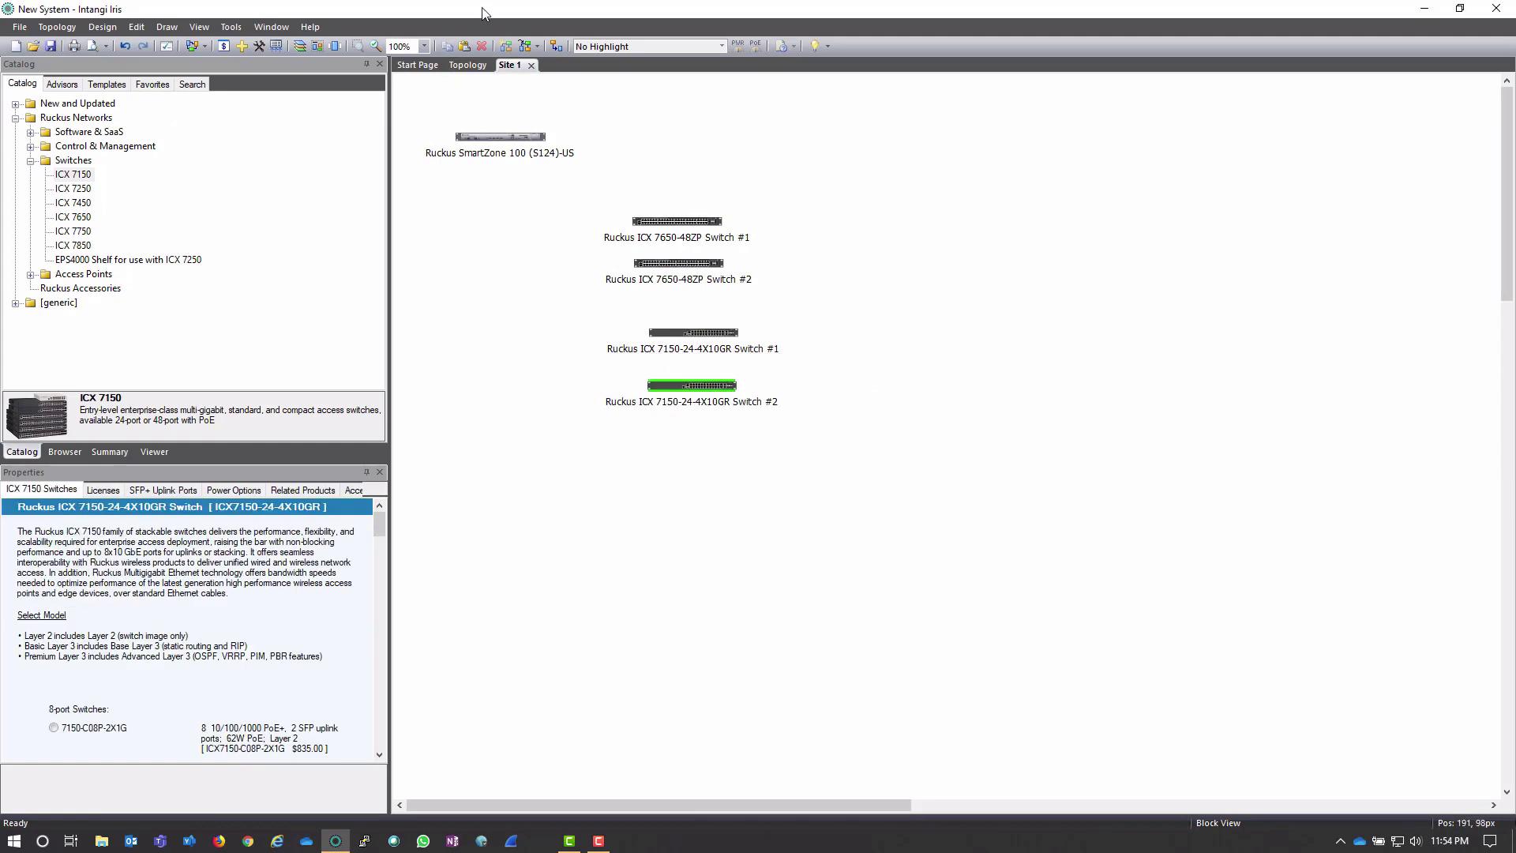
click(444, 47)
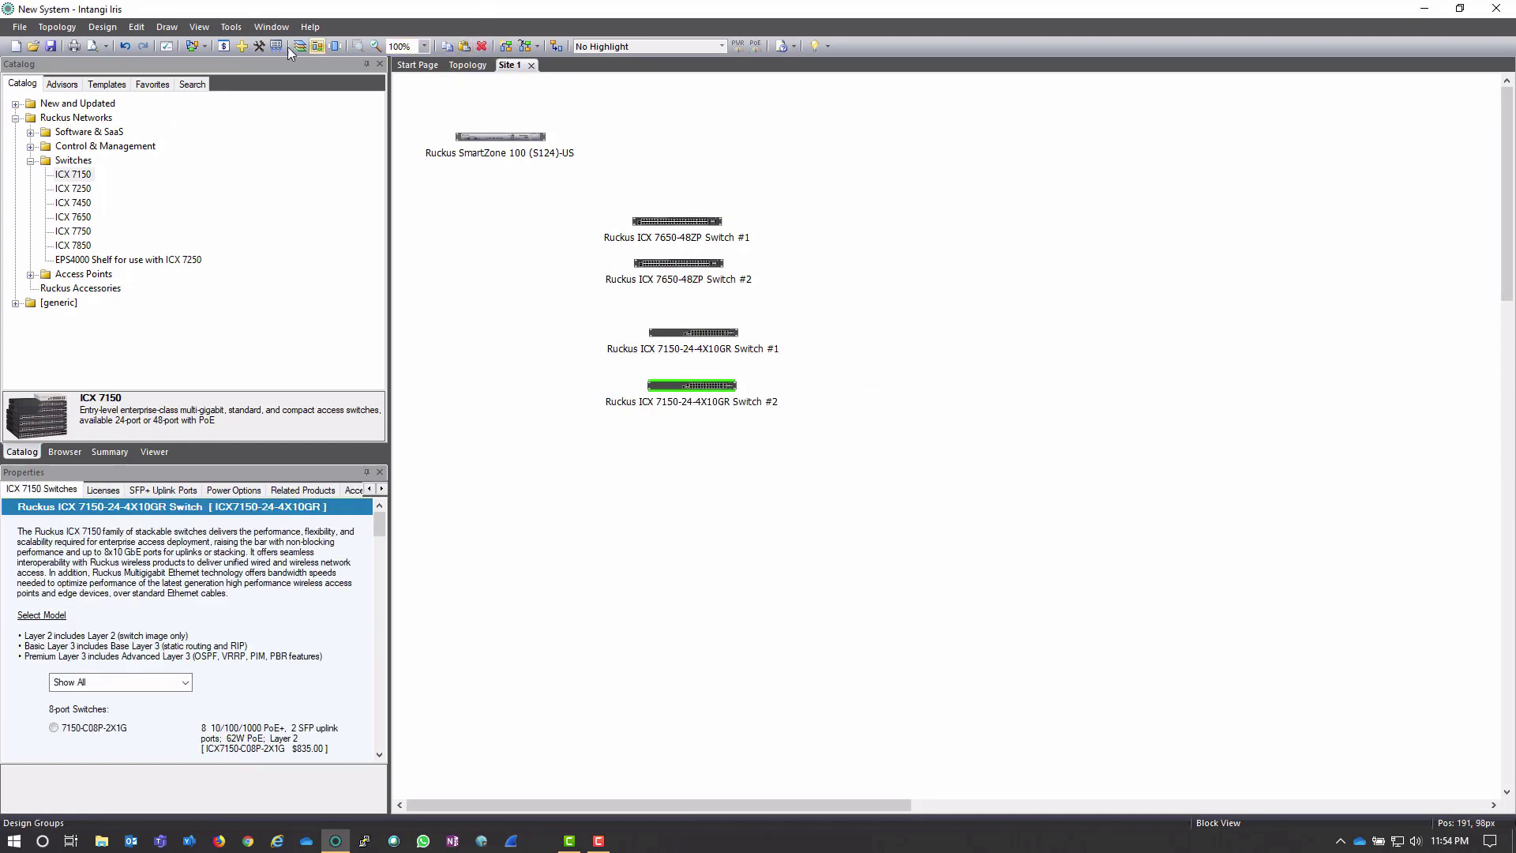
click(713, 333)
click(711, 386)
click(702, 441)
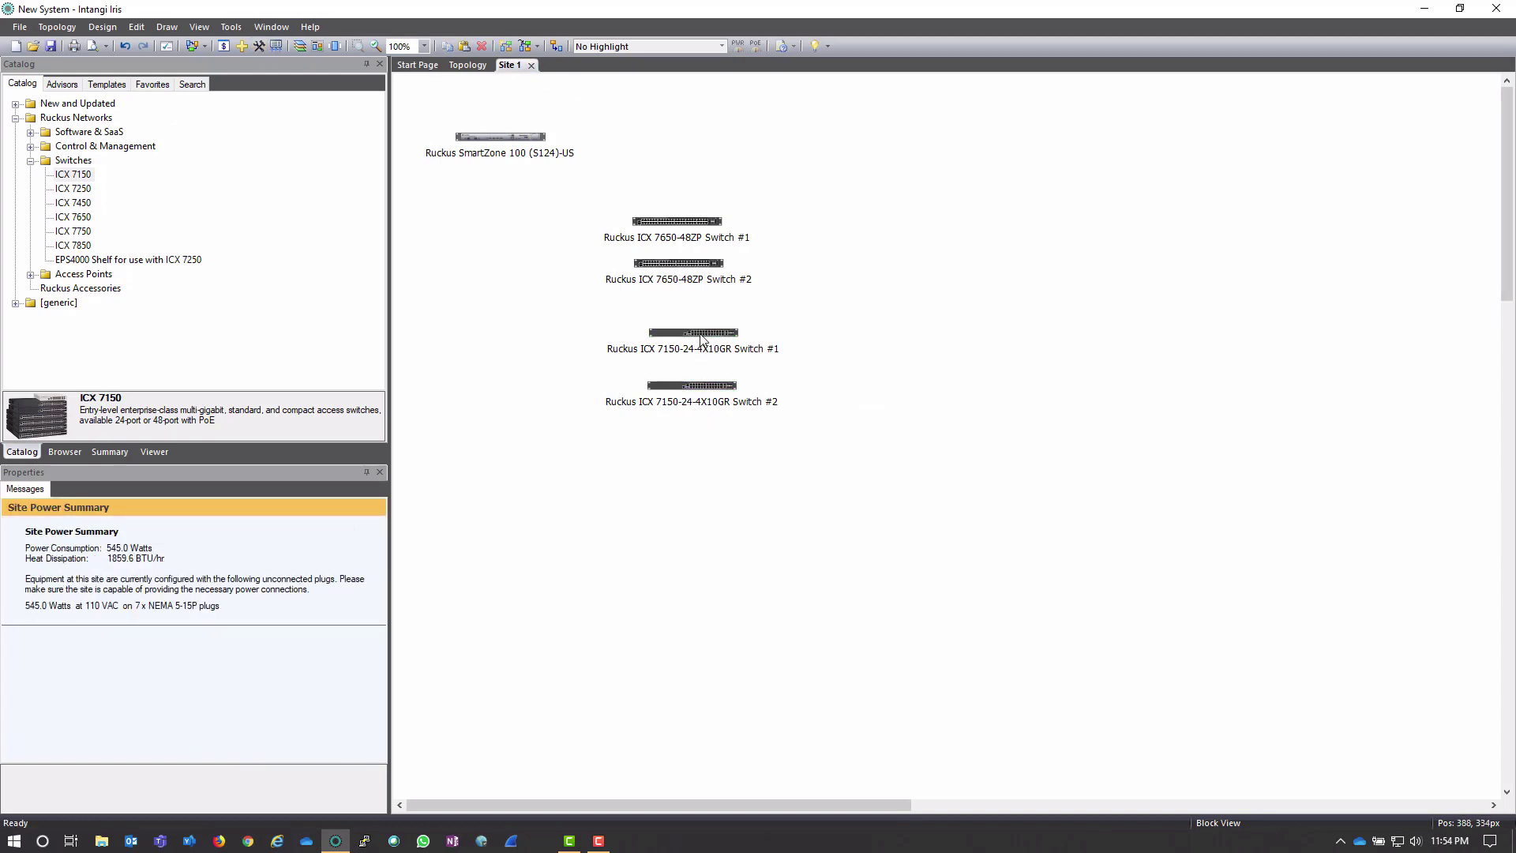
Step: Open the Ruckus Wireless Selector from the Advisors tab
click(30, 161)
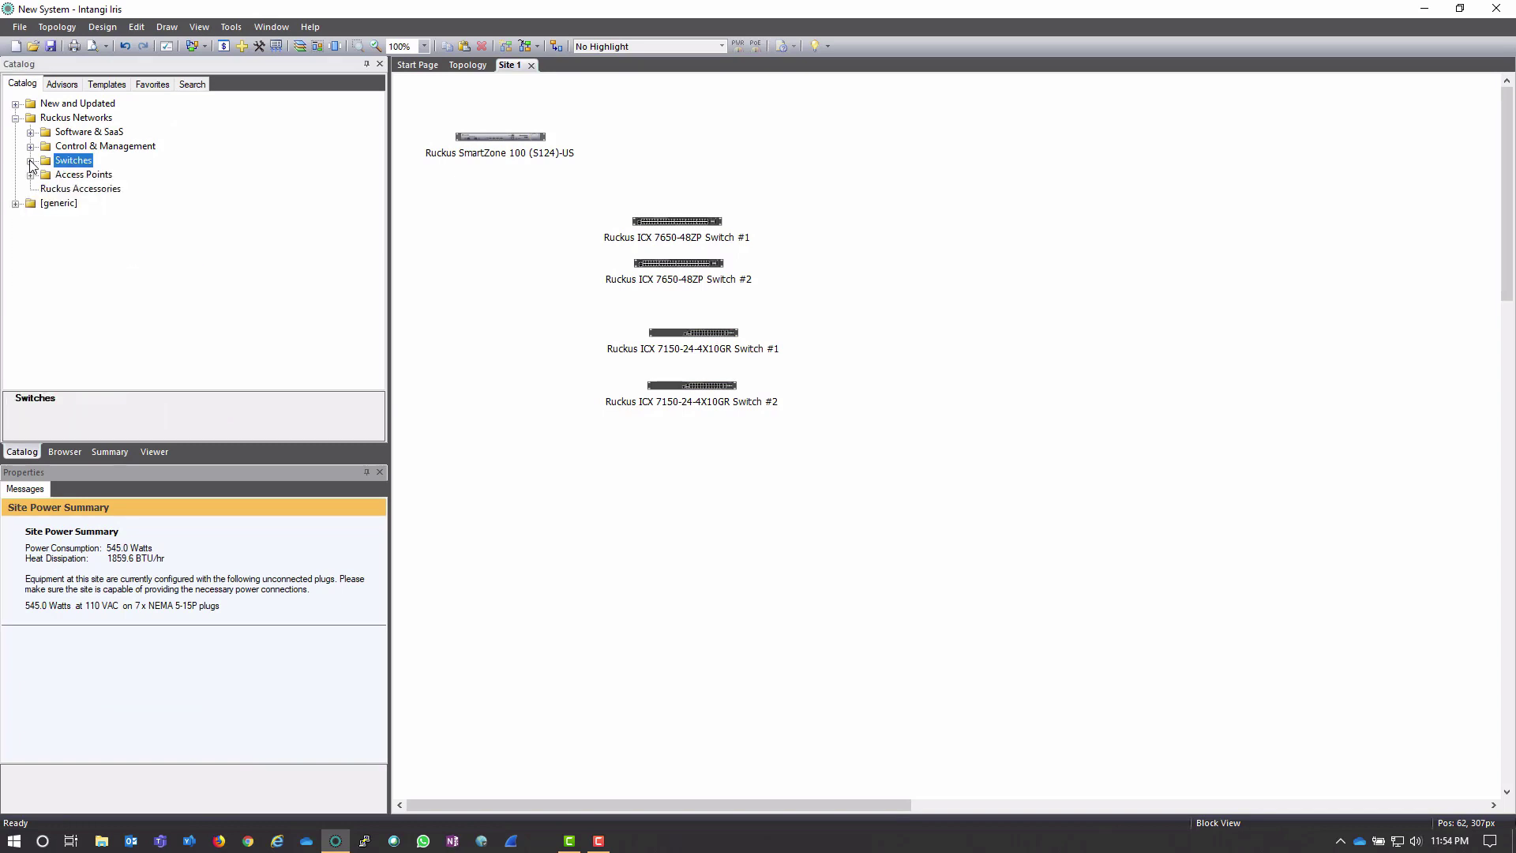
click(30, 175)
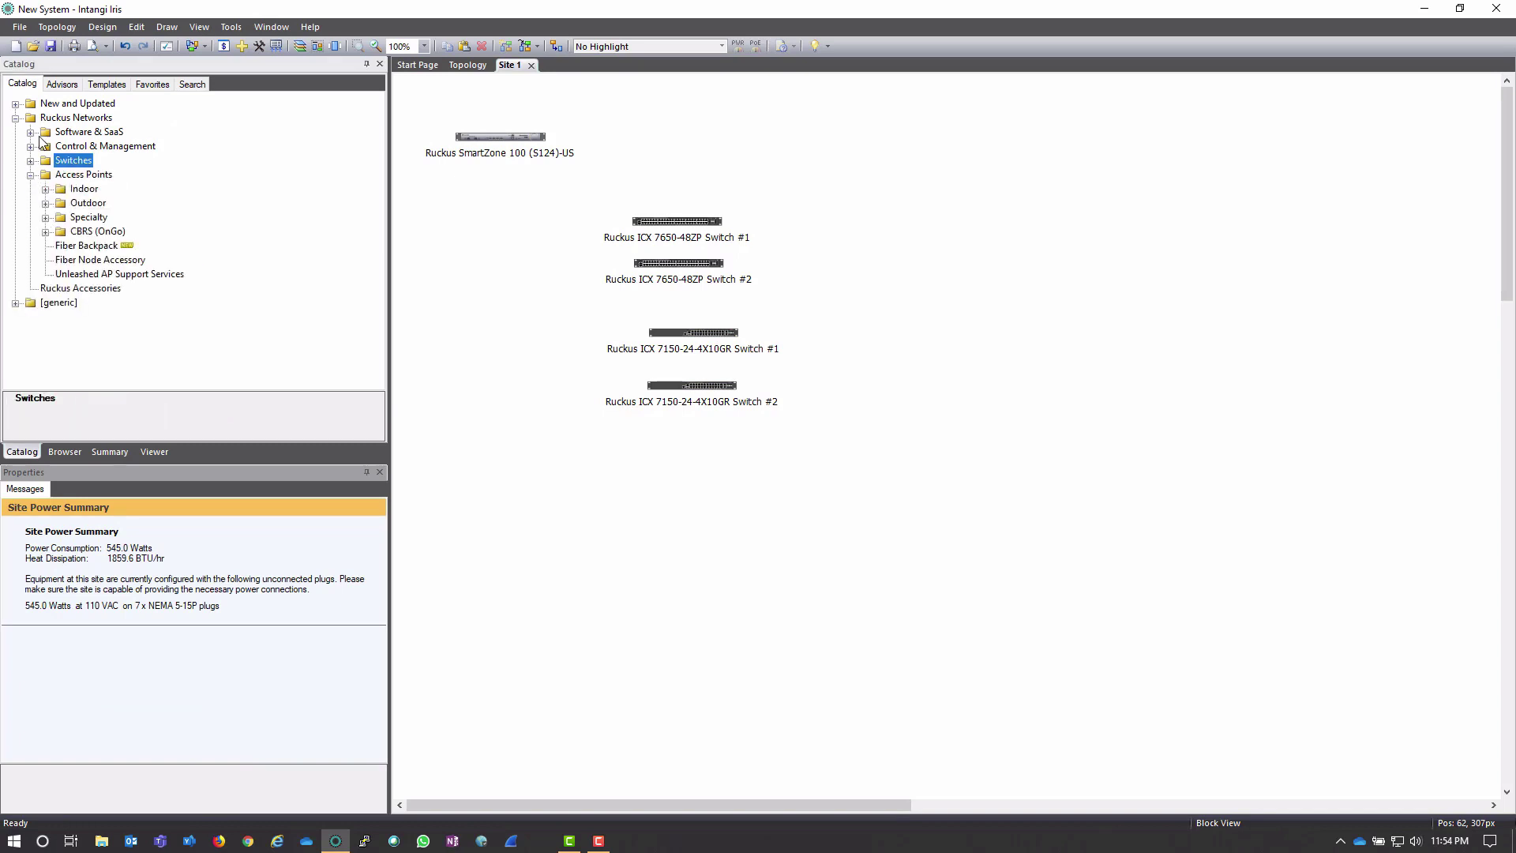
click(61, 84)
click(108, 133)
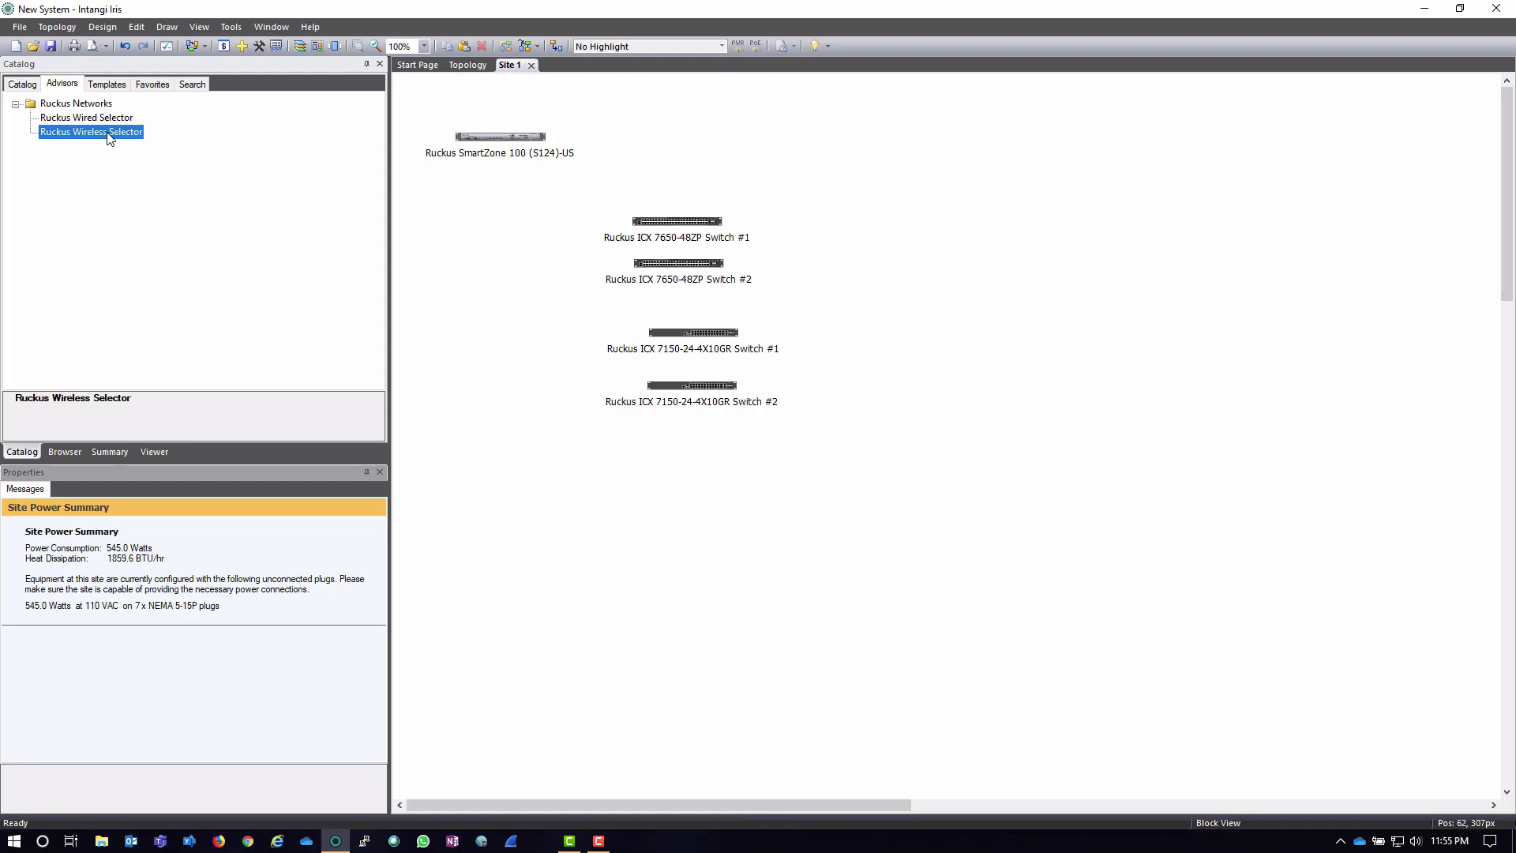
double_click(124, 136)
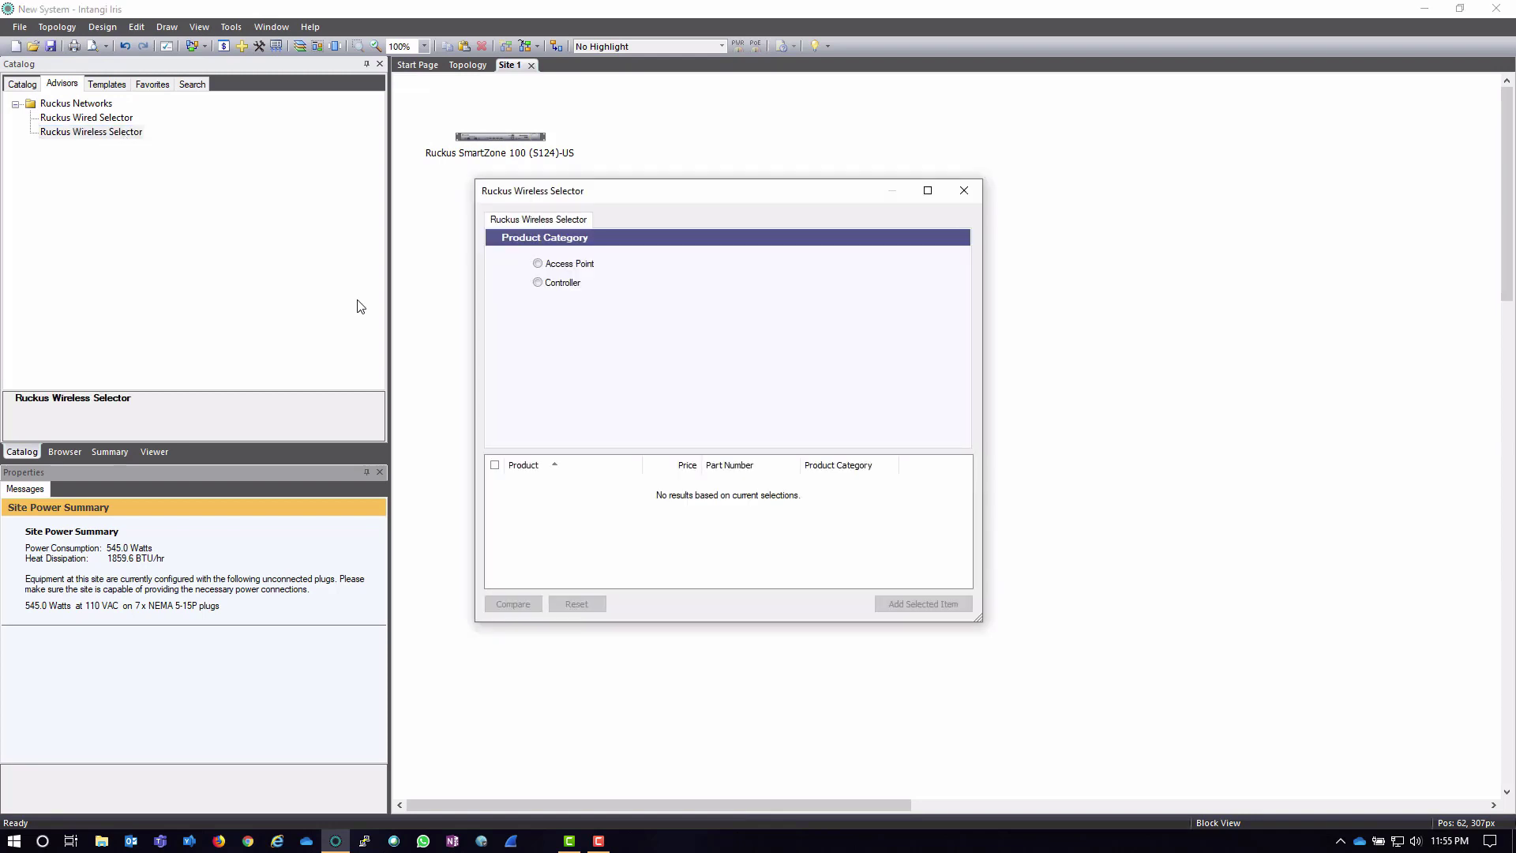
Step: Filter to Wall Plate access points and add the H510 to the diagram
click(571, 266)
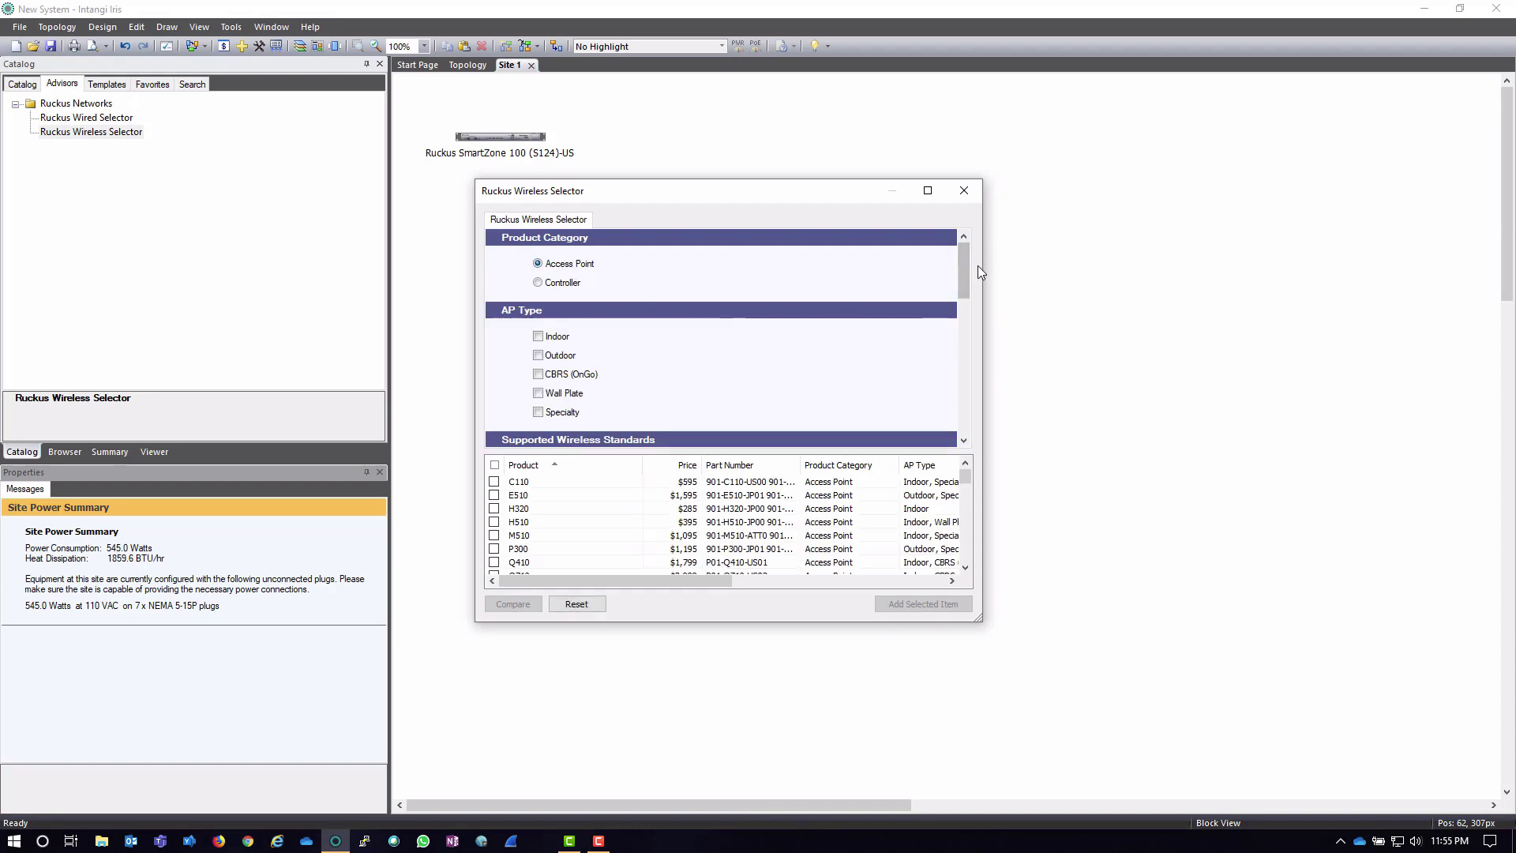
drag(968, 266, 972, 289)
click(554, 342)
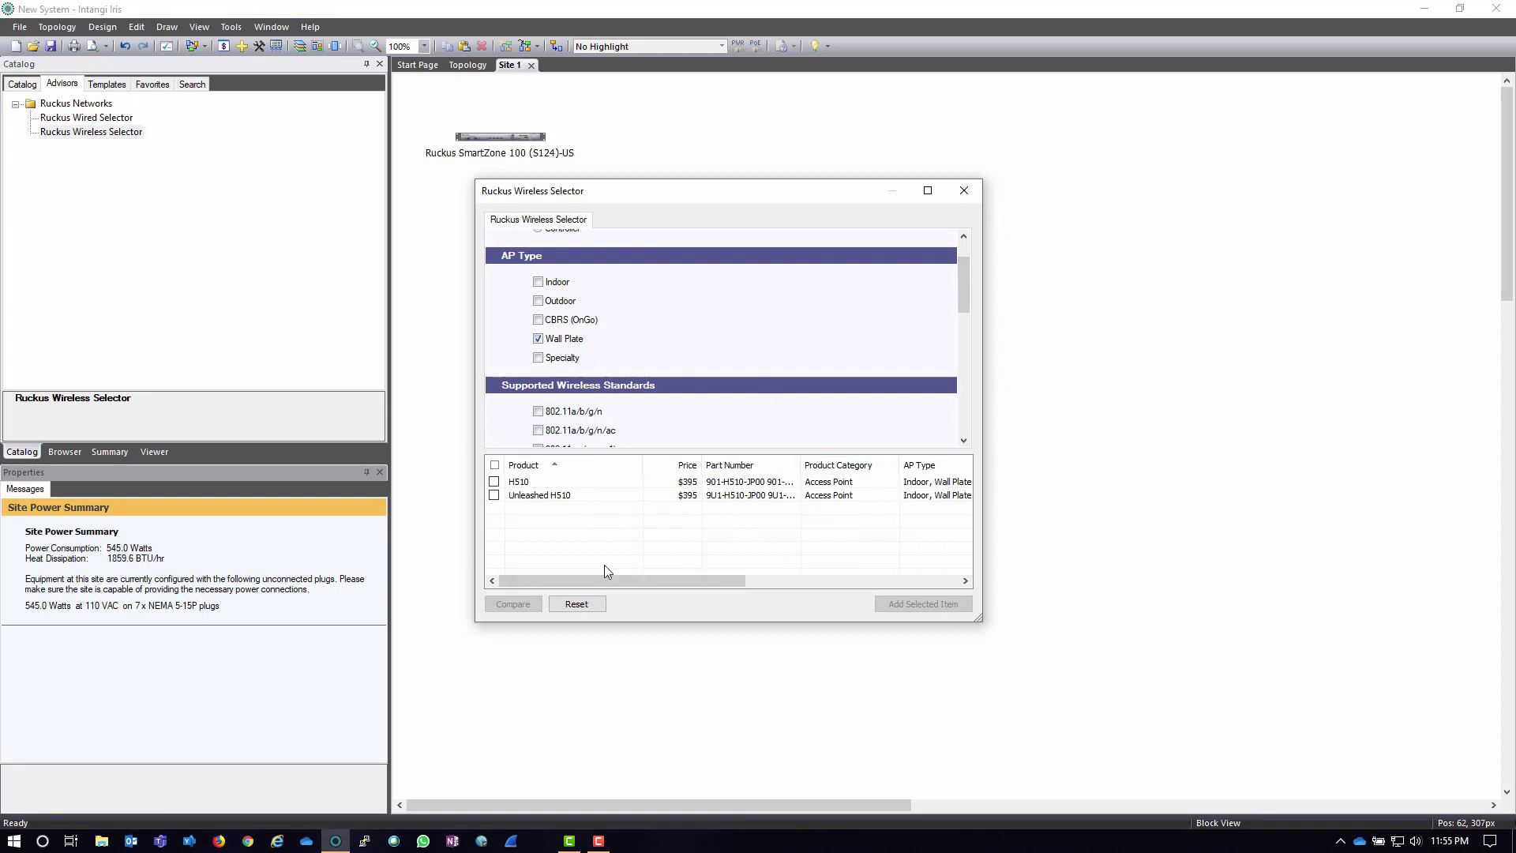
click(494, 483)
click(494, 481)
click(521, 483)
click(922, 604)
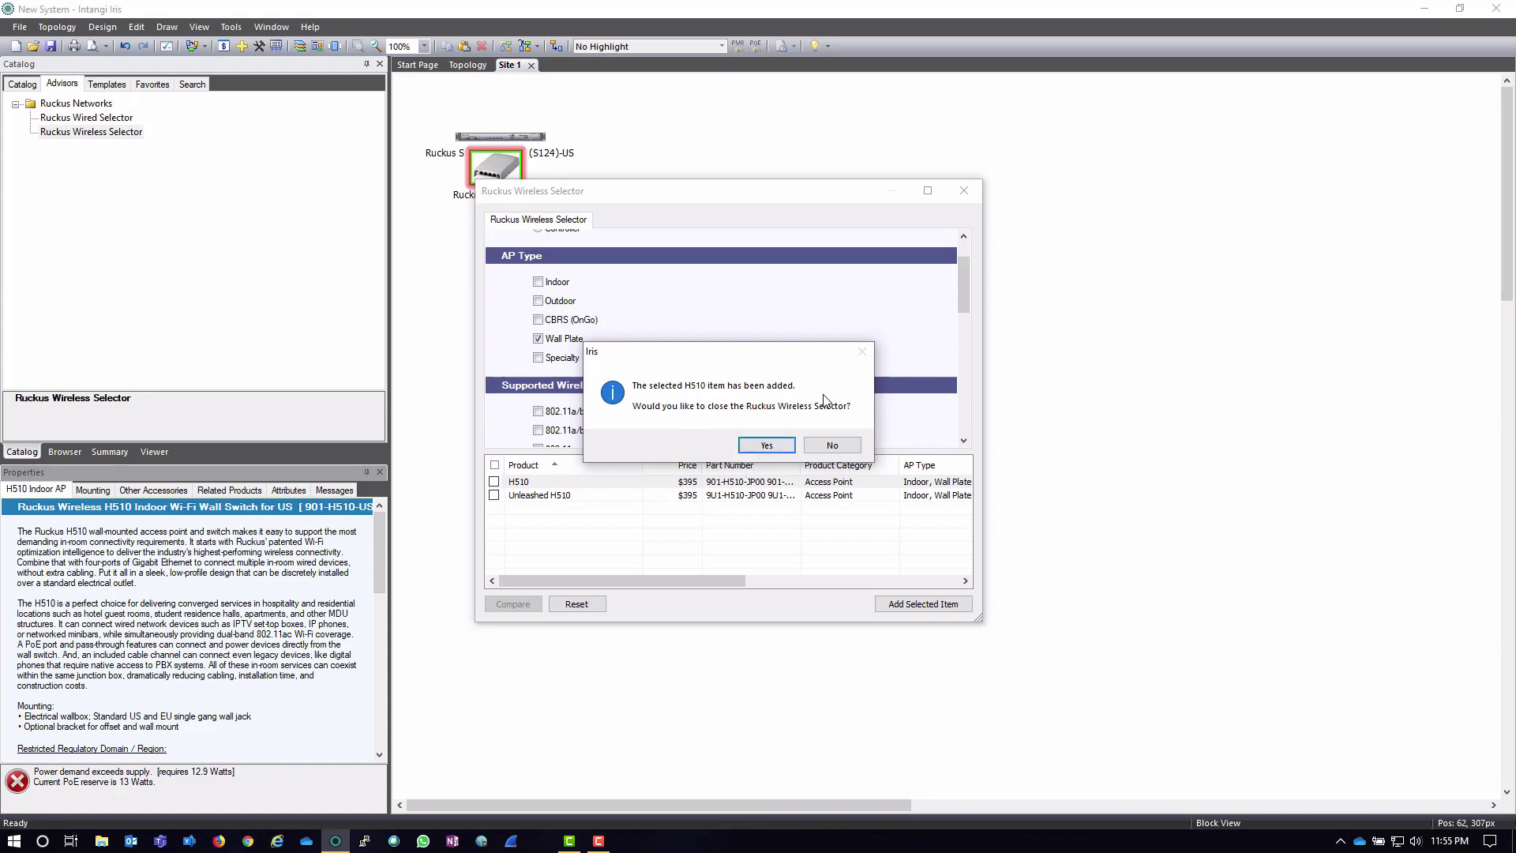
Step: Move the new H510-US AP below the ICX 7150 switches
click(769, 443)
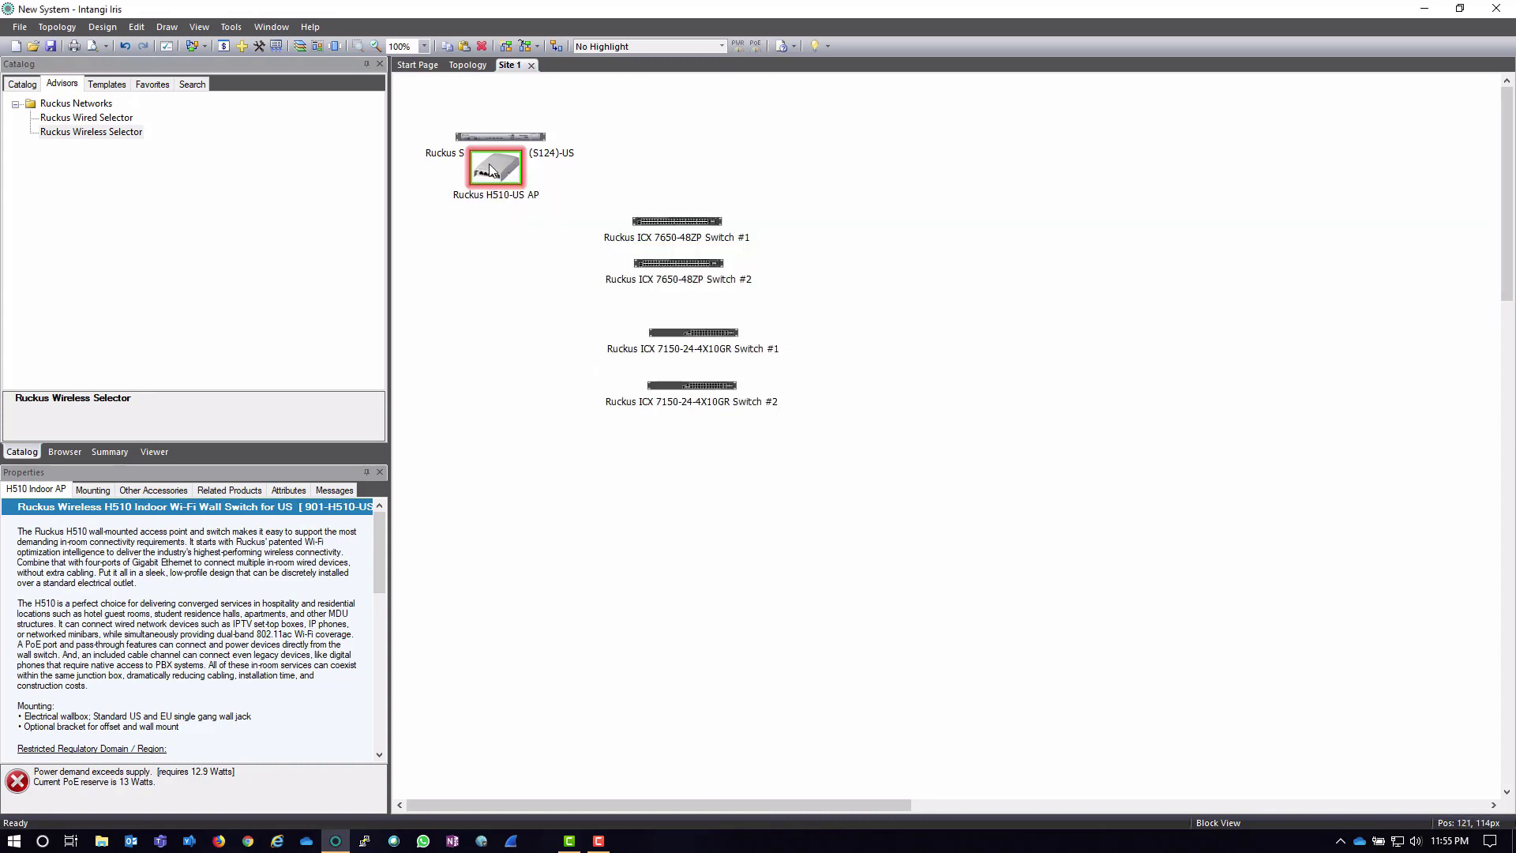
drag(491, 169, 505, 483)
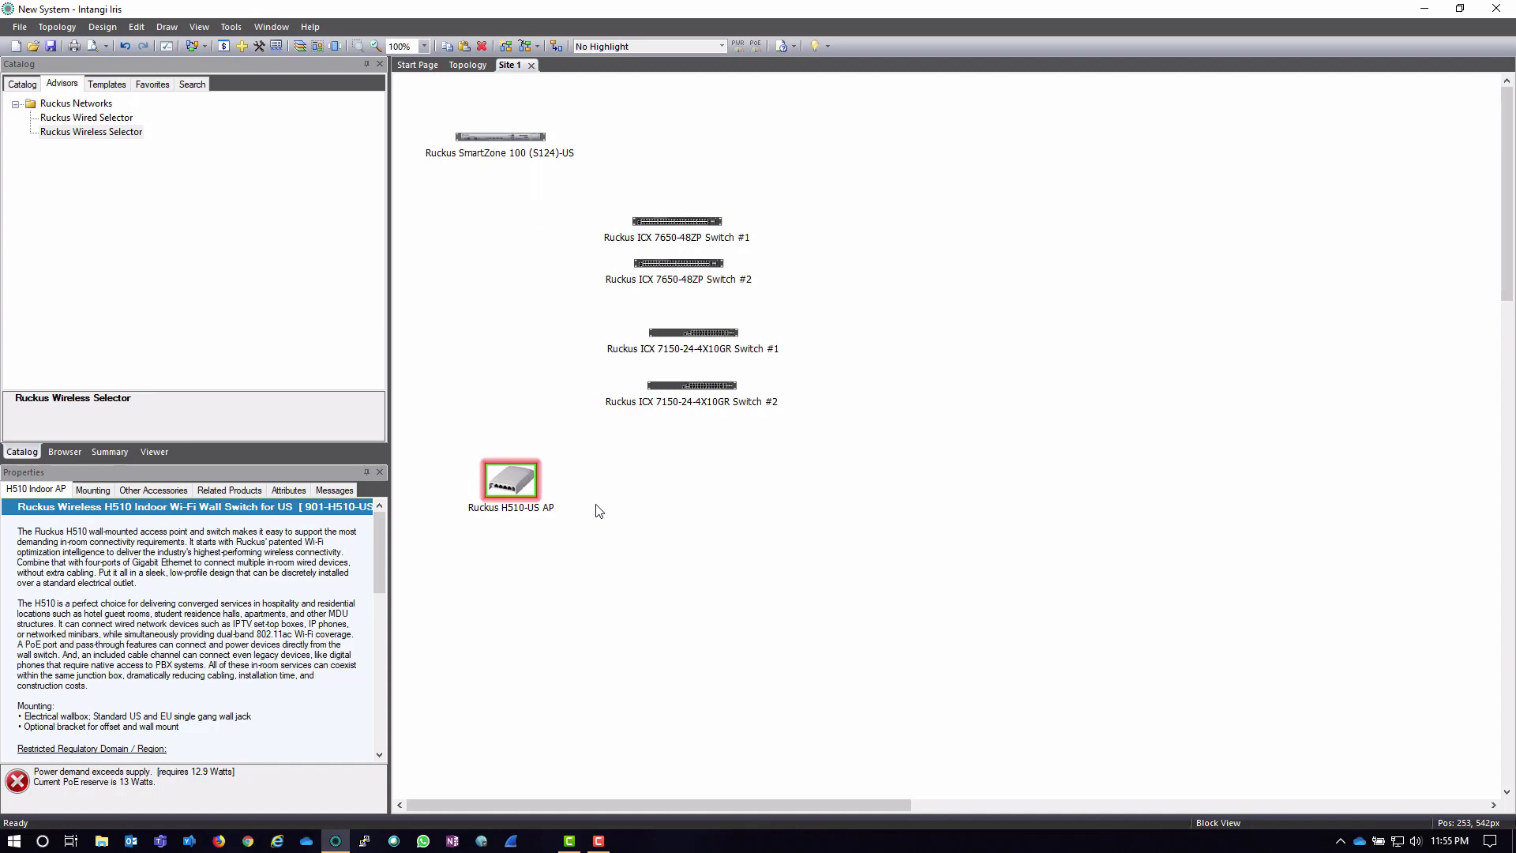
click(596, 576)
click(513, 491)
click(636, 502)
right_click(538, 494)
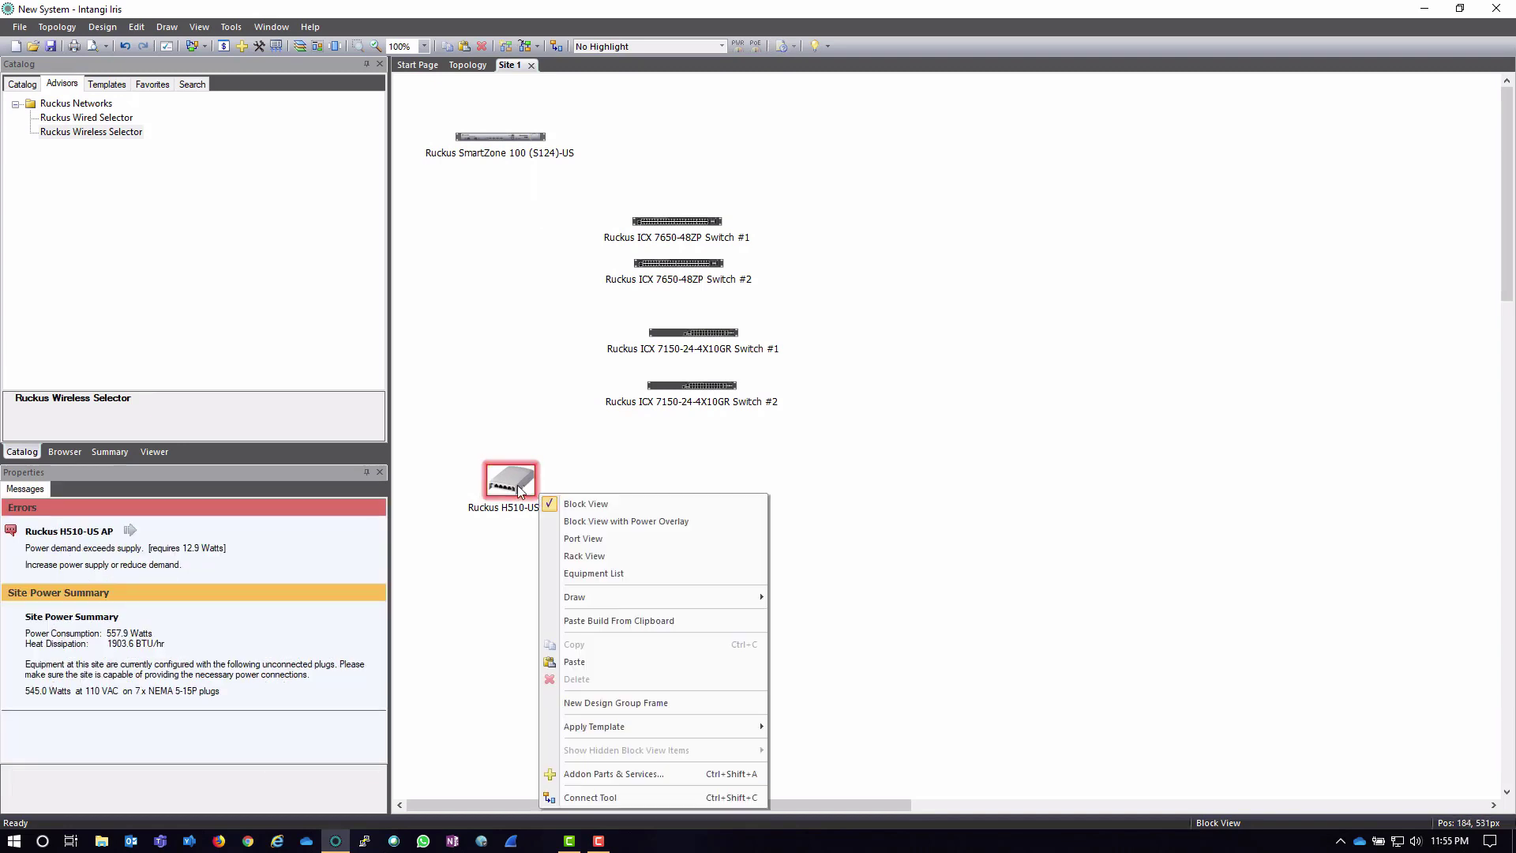
click(506, 481)
click(619, 500)
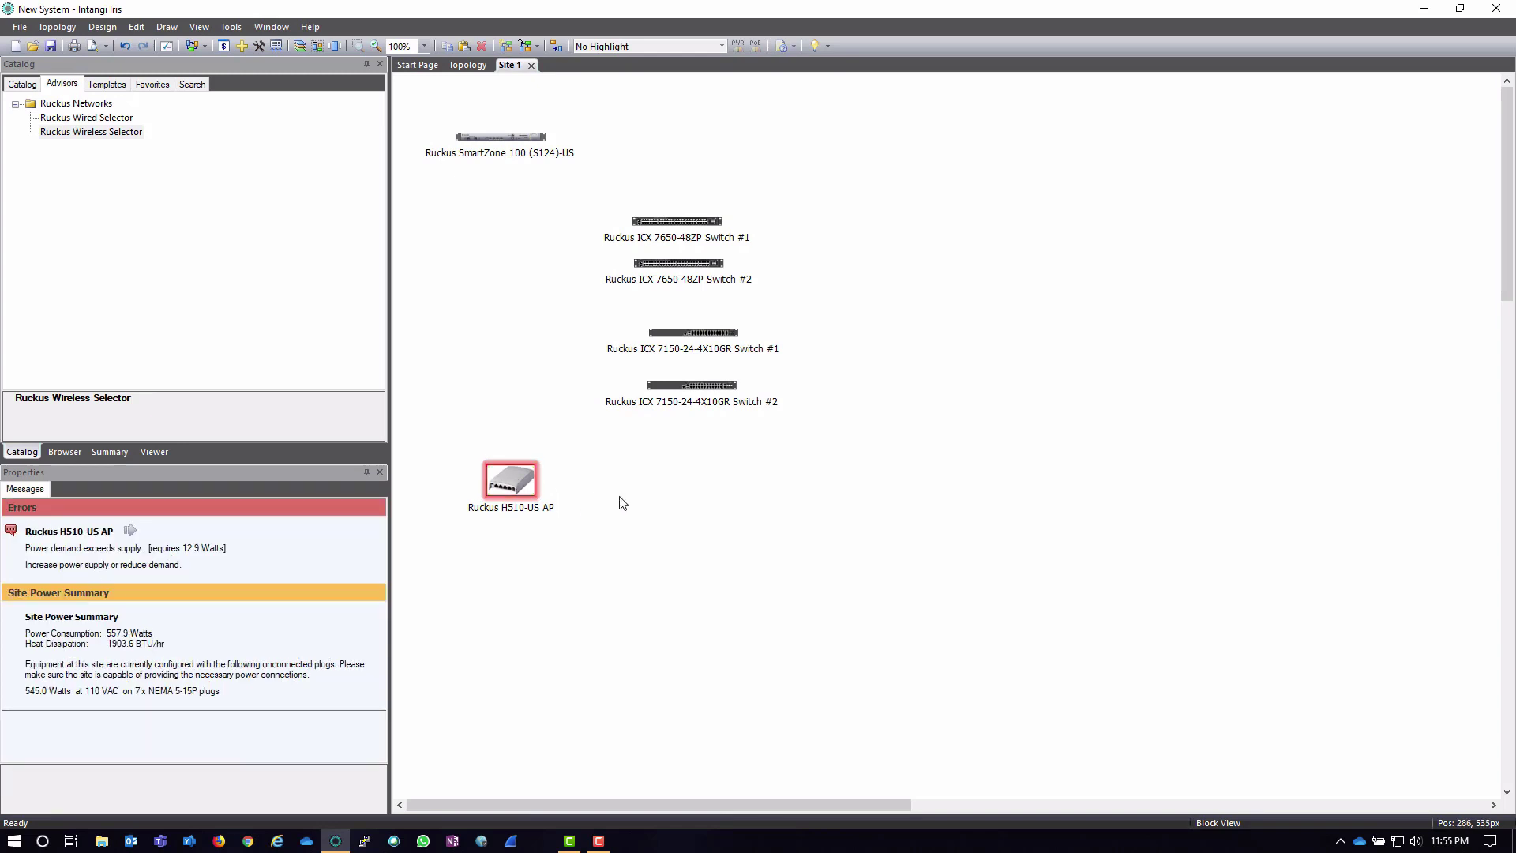
Step: Paste H510-US AP copies and line up APs #1 to #4 in a row
key(ctrl+v)
key(ctrl+v)
key(ctrl+v)
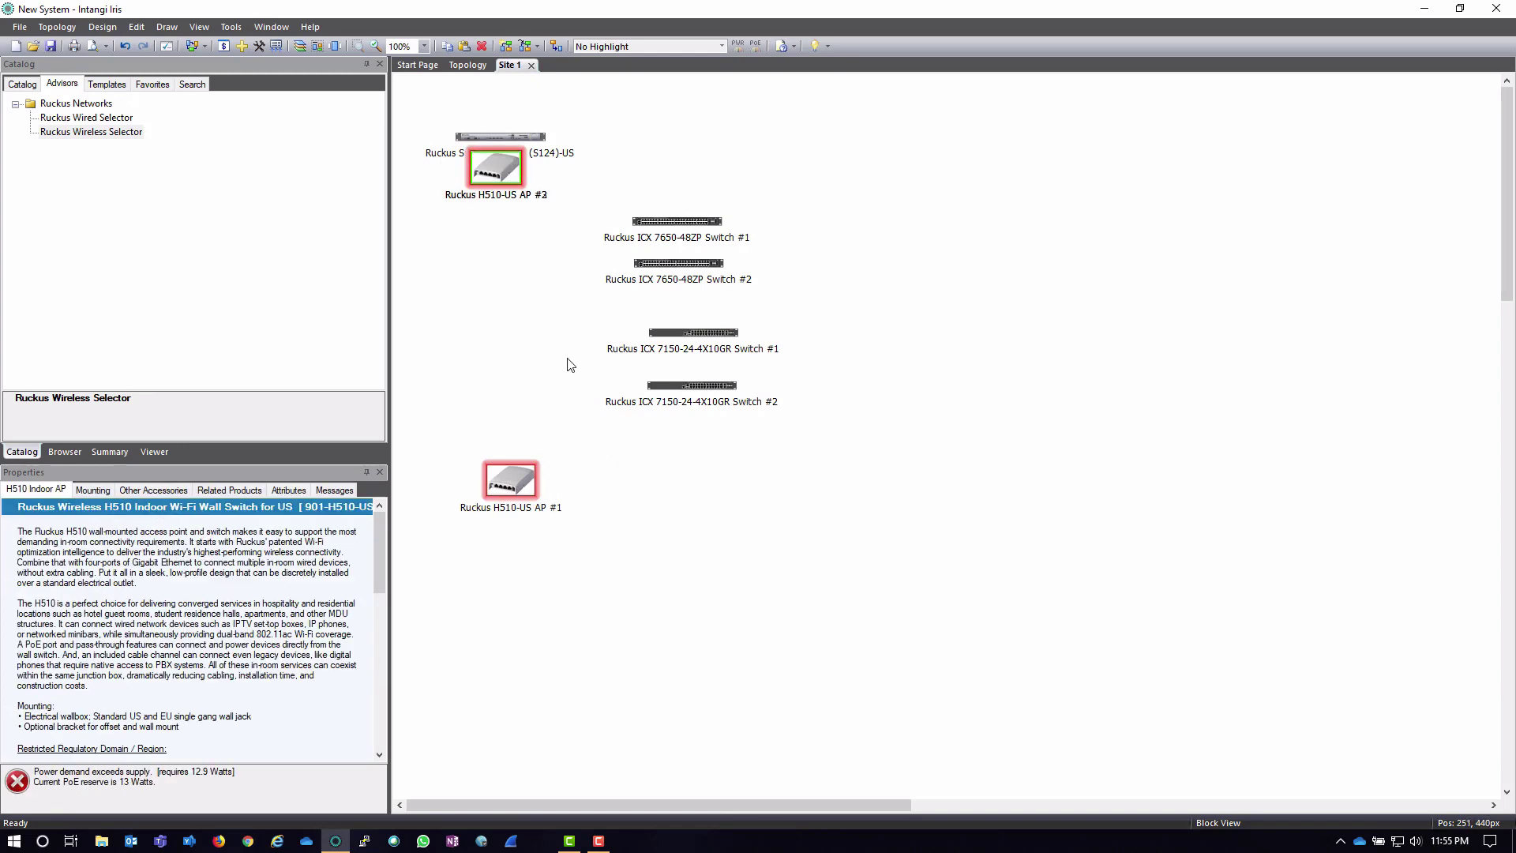
drag(509, 175, 926, 473)
drag(505, 173, 781, 488)
drag(505, 177, 592, 380)
drag(604, 440, 640, 495)
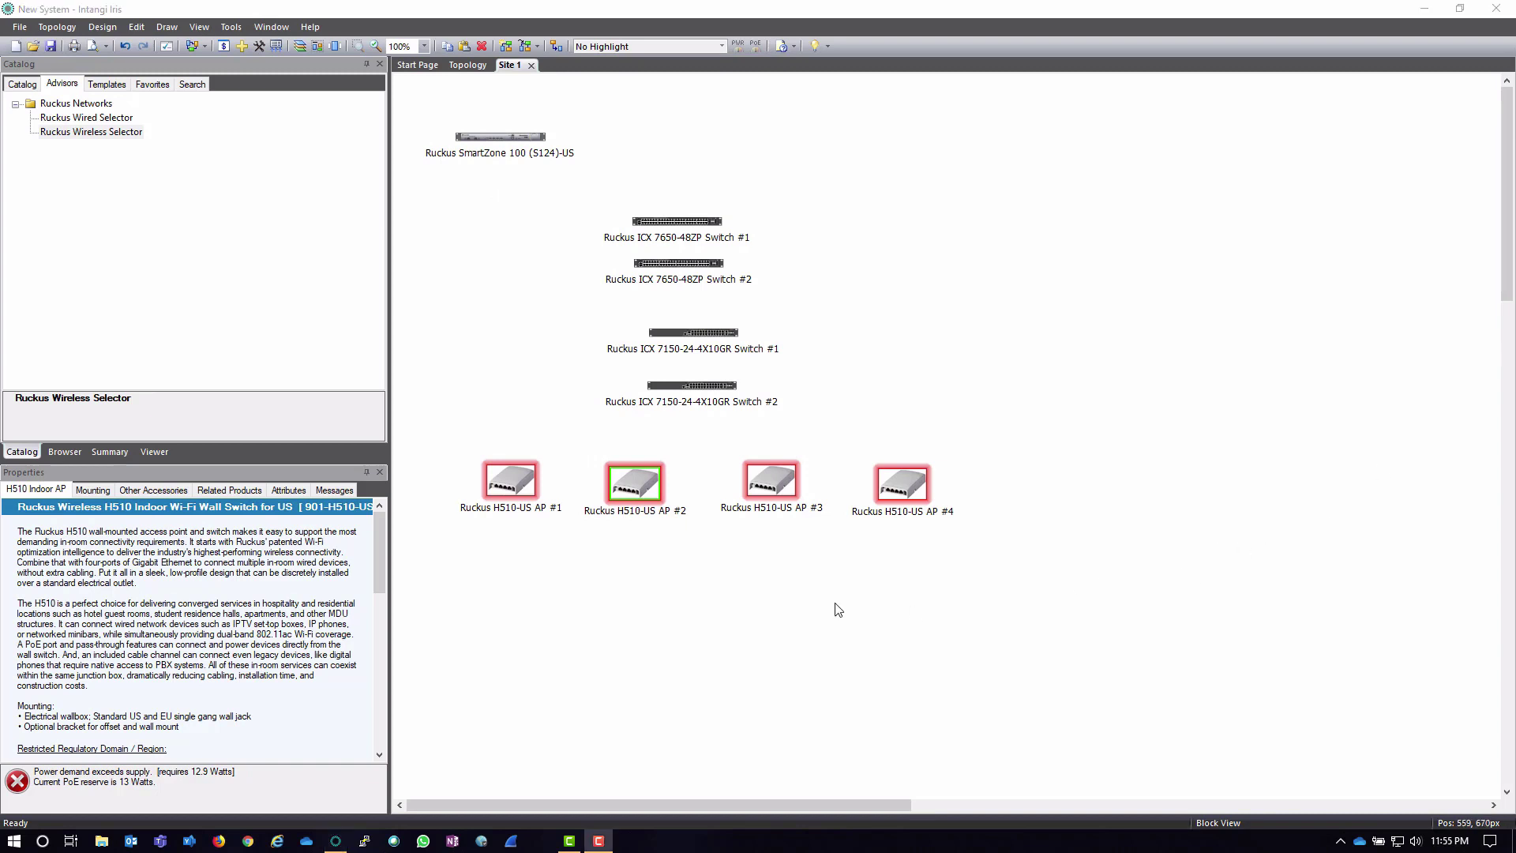
Step: Select each H510-US AP #1 to #4 in turn, ending on AP #1
click(508, 479)
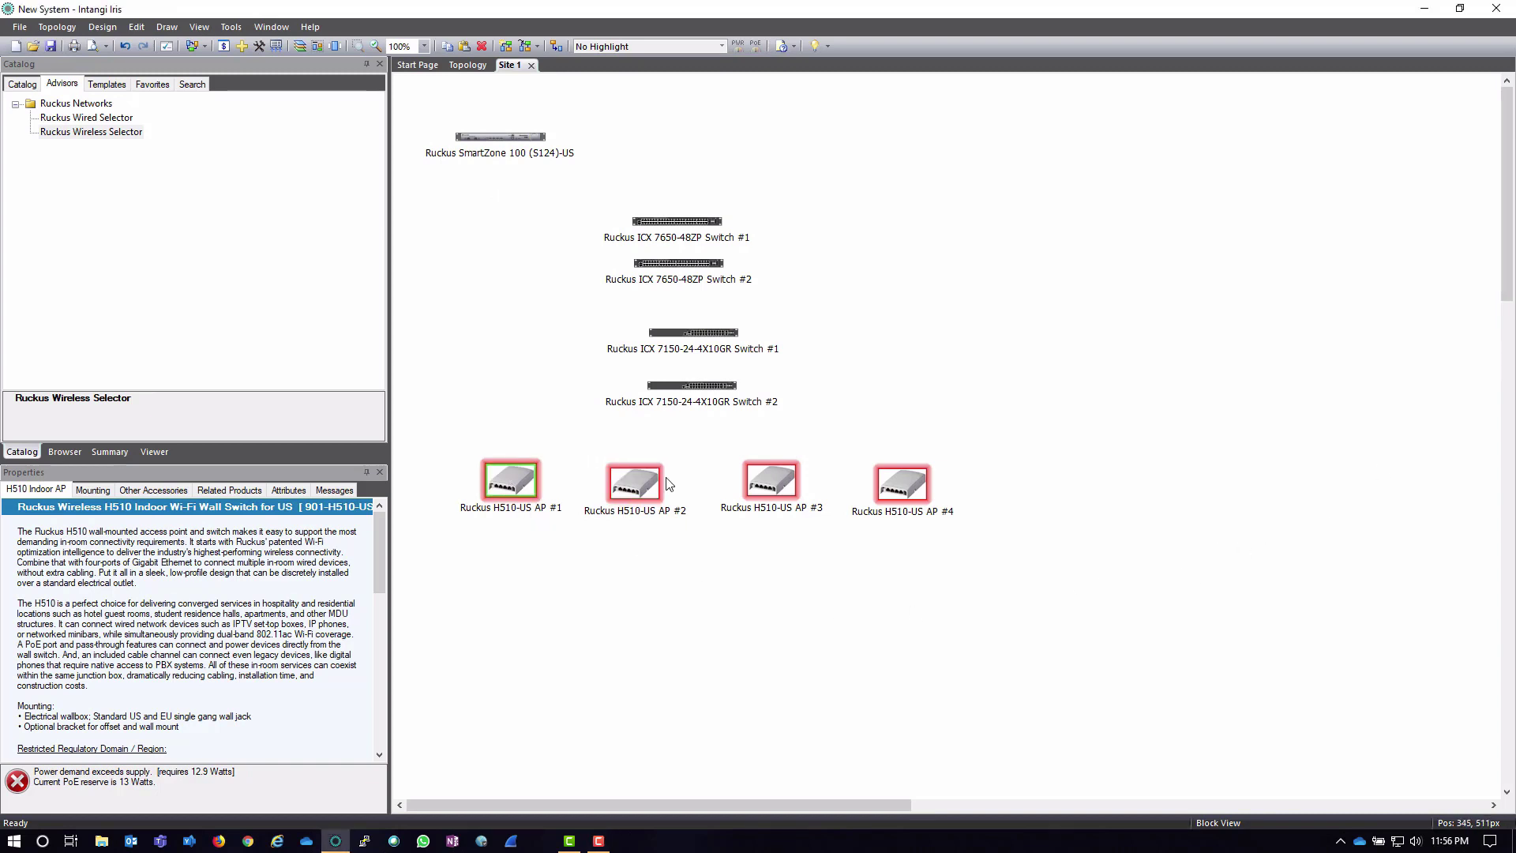
click(648, 490)
click(789, 485)
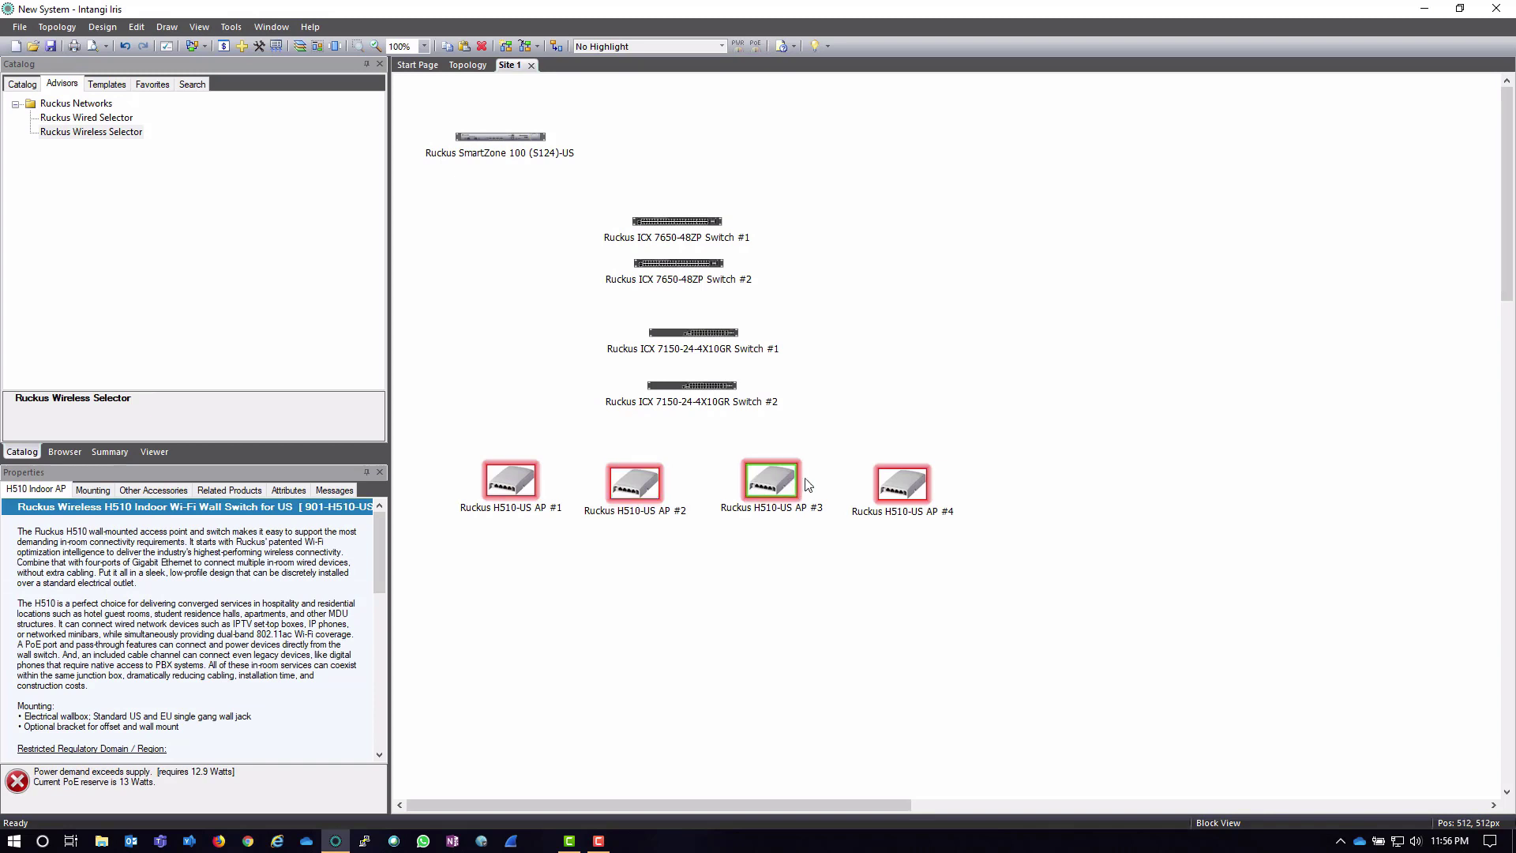
click(889, 484)
click(490, 496)
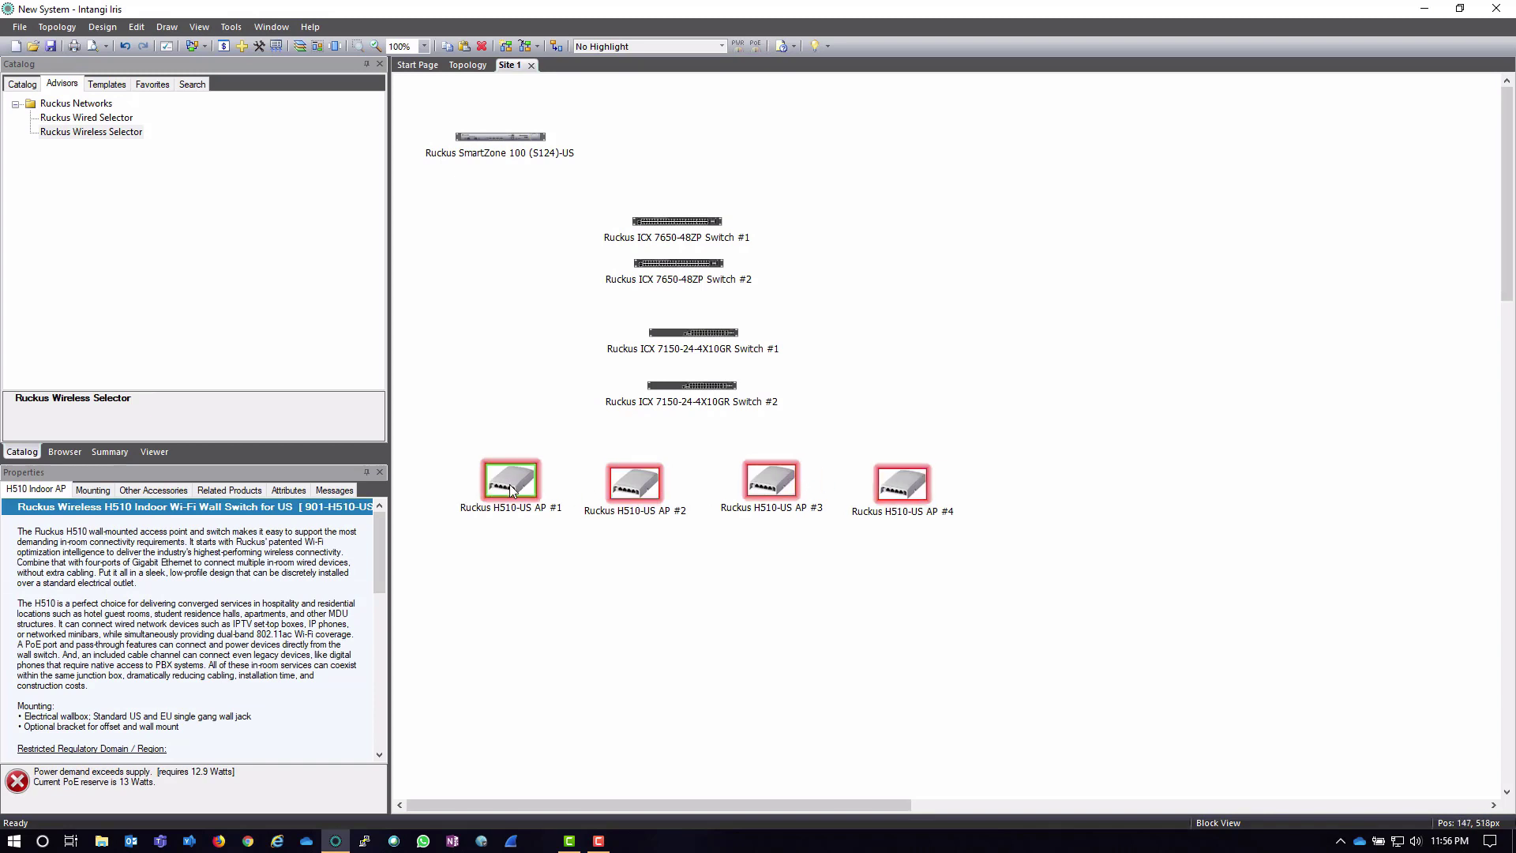
click(581, 590)
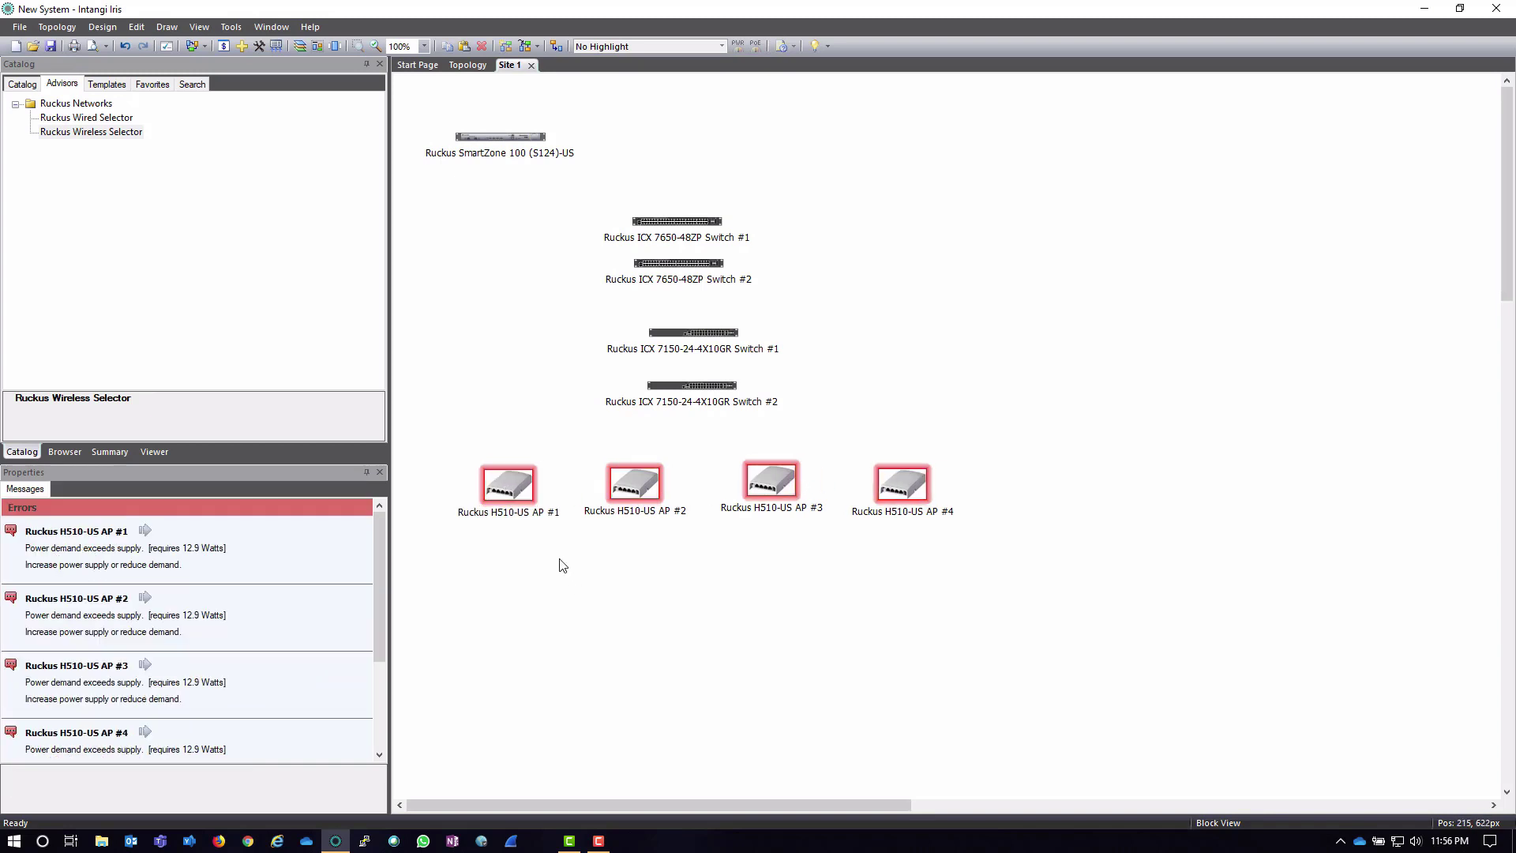
click(511, 495)
Step: Check AP #1's Connect... action, then turn on the Connect Tool (Ctrl+Shift+C)
right_click(510, 487)
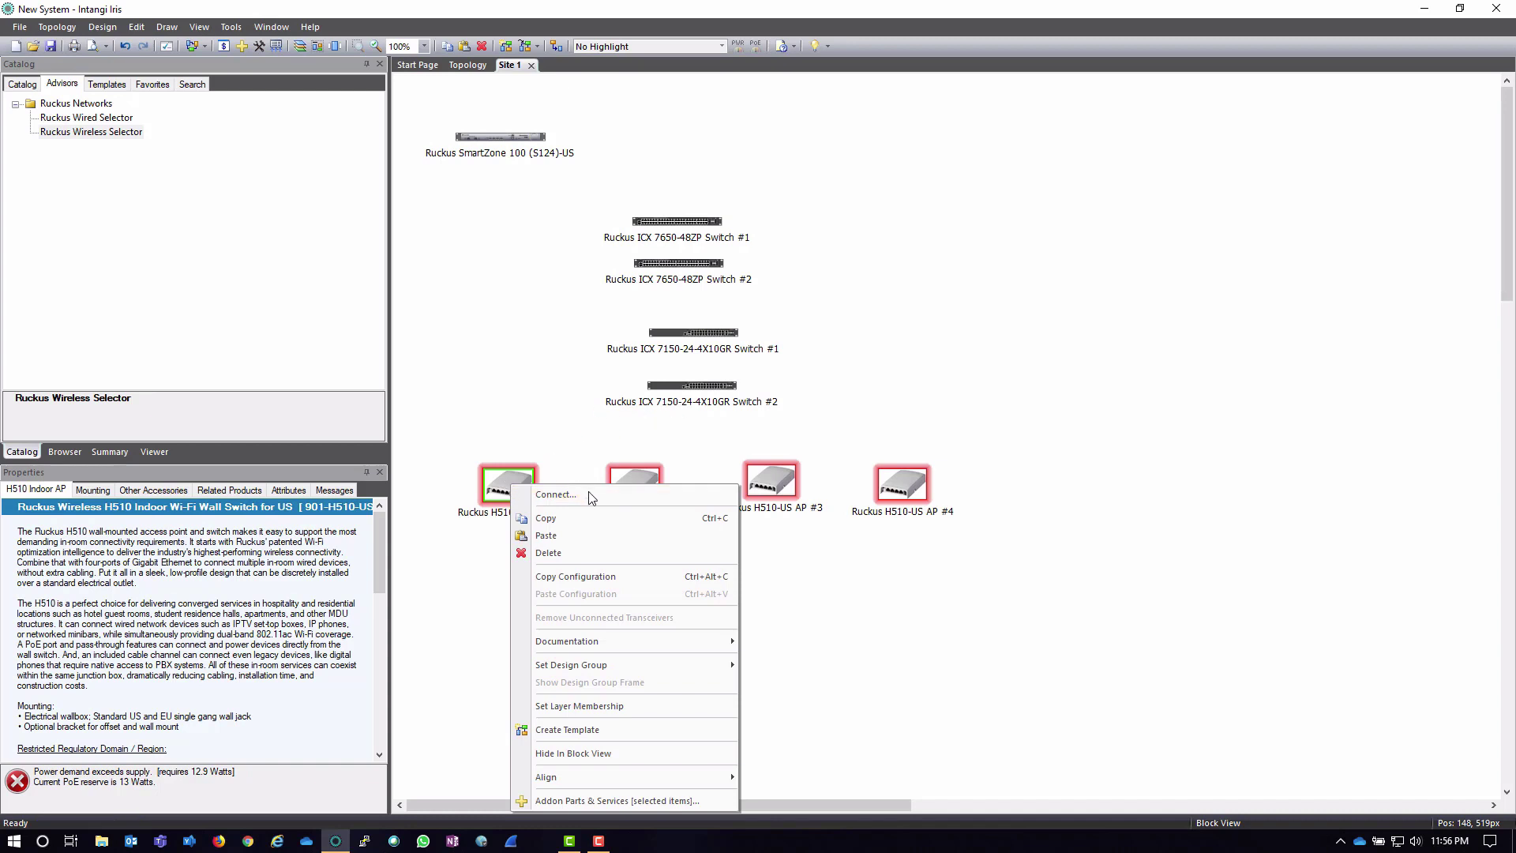
click(539, 430)
click(519, 482)
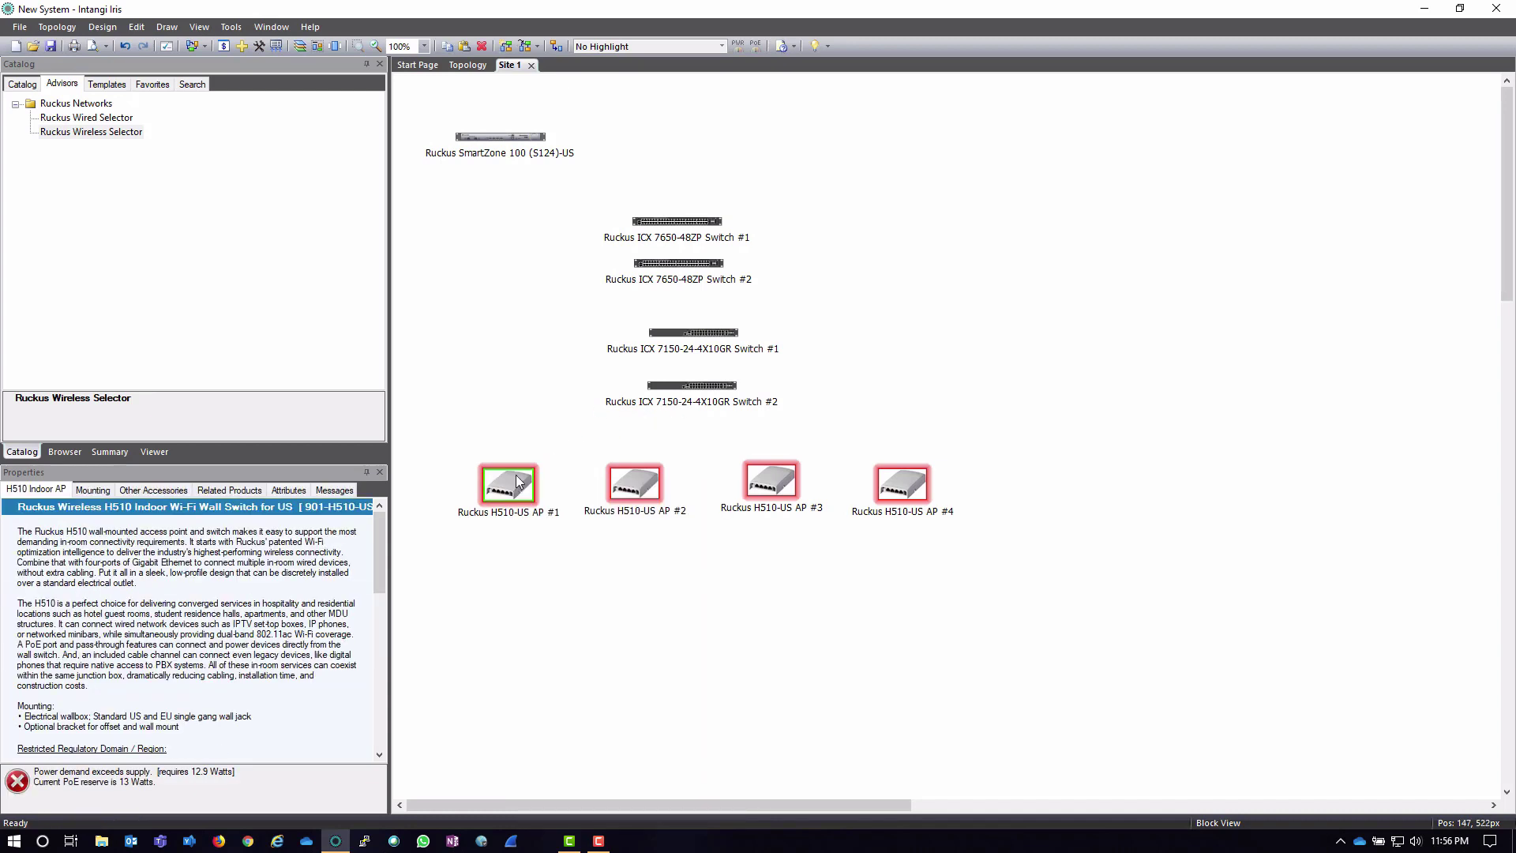
click(558, 49)
Step: Draw a link from AP #1 to Switch #2, pairing AP #1's Uplink port with LAN #1
drag(513, 491, 688, 392)
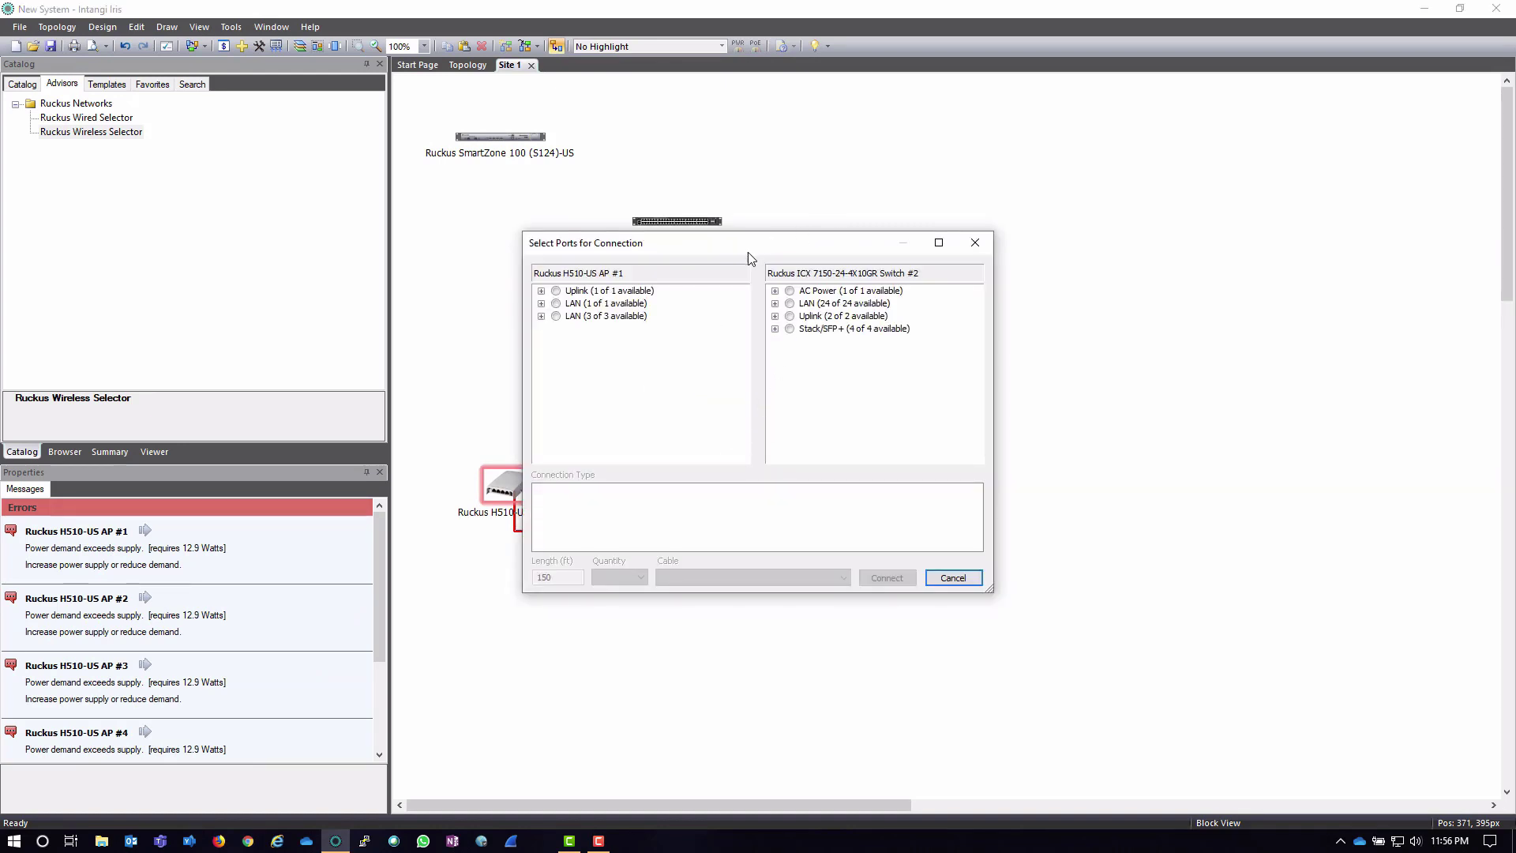
mouse_move(727, 248)
mouse_down()
mouse_move(706, 229)
mouse_move(689, 258)
mouse_move(710, 262)
mouse_up()
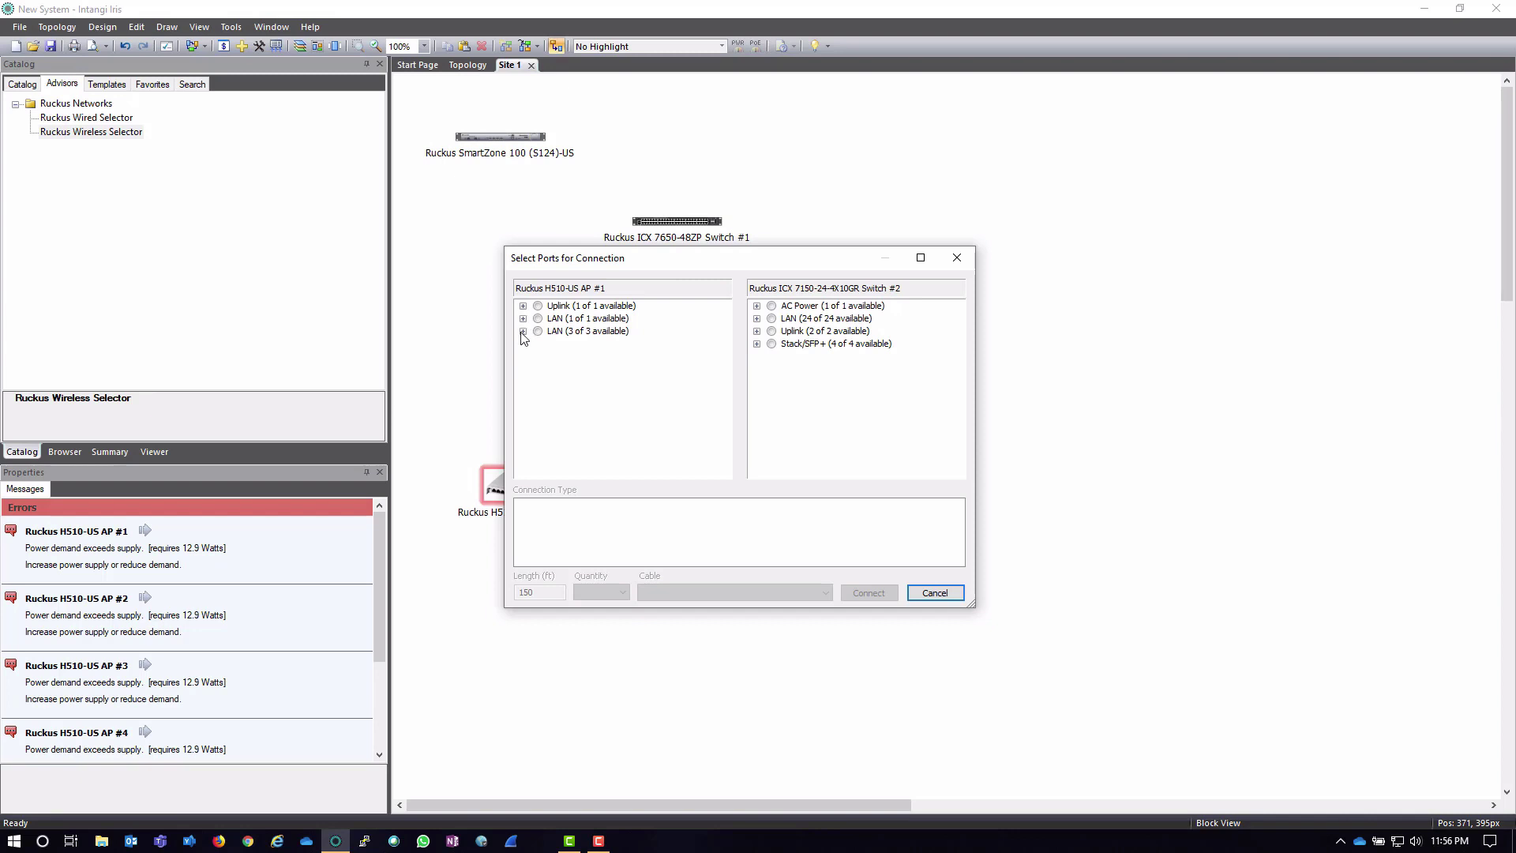
click(524, 307)
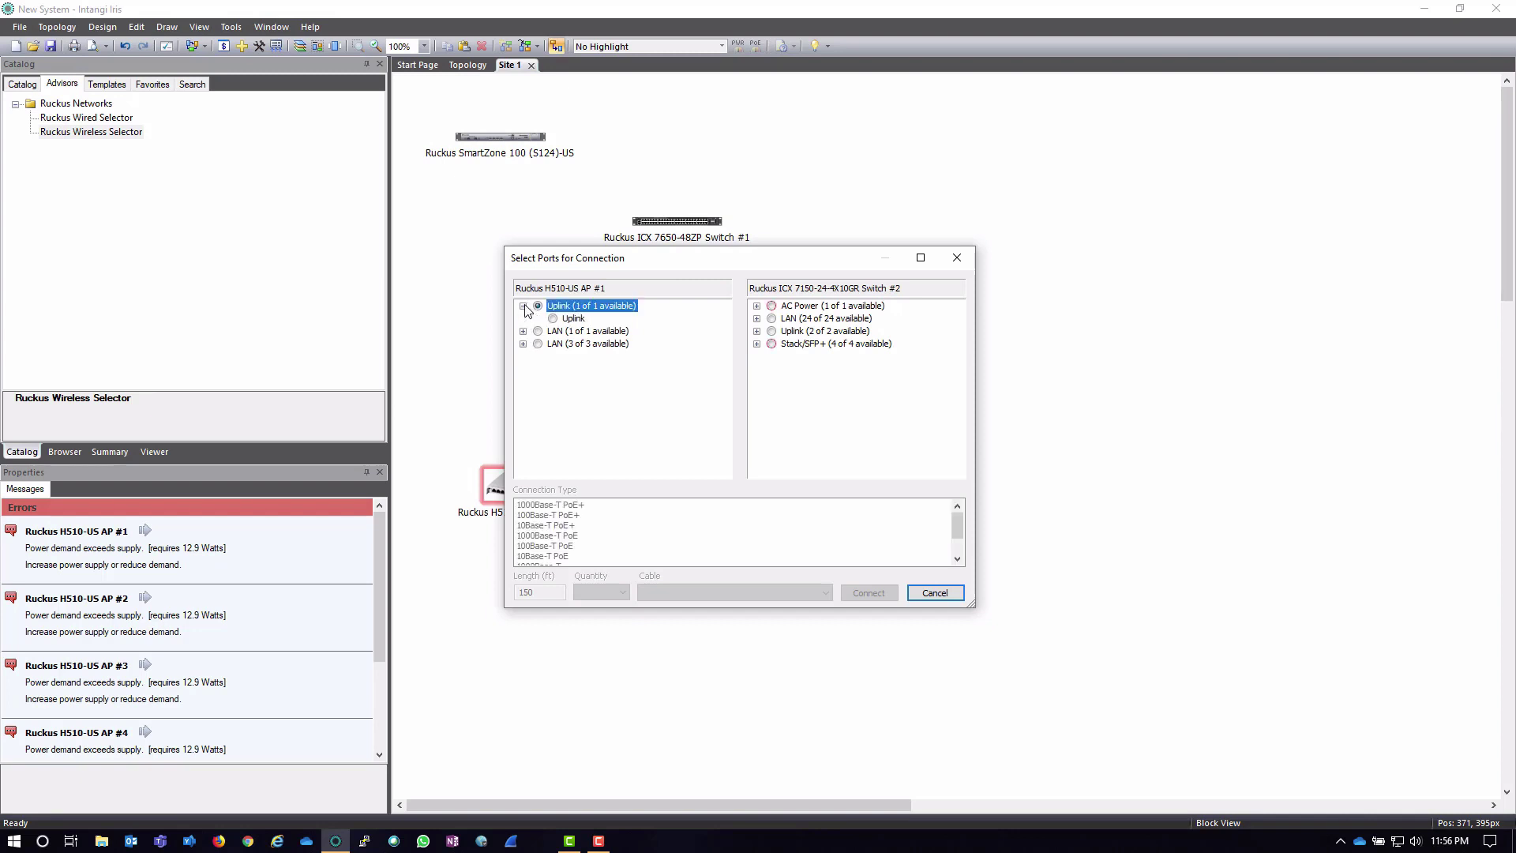
click(552, 319)
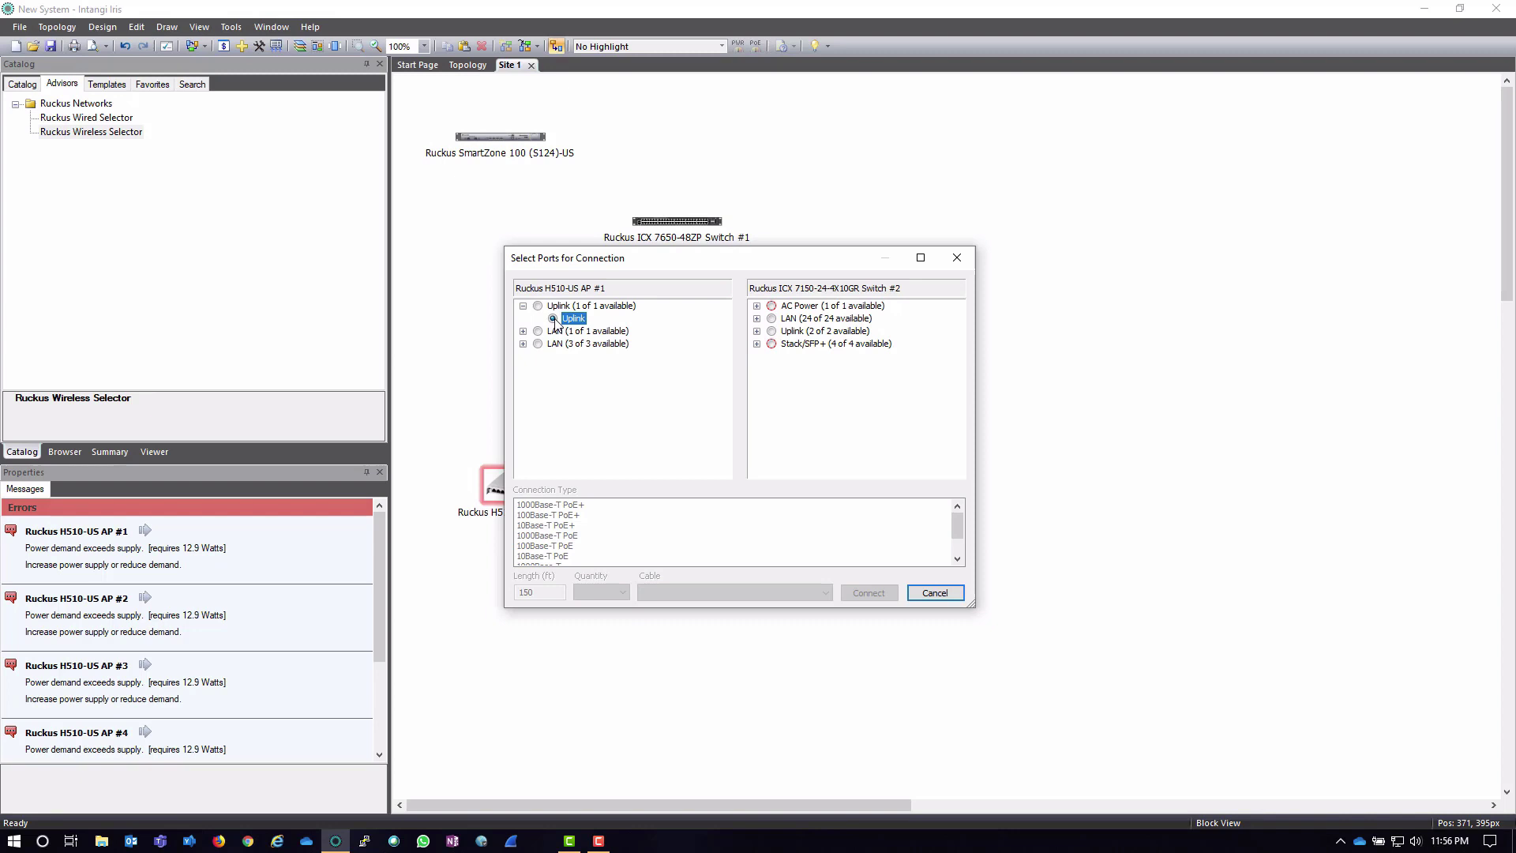
click(757, 319)
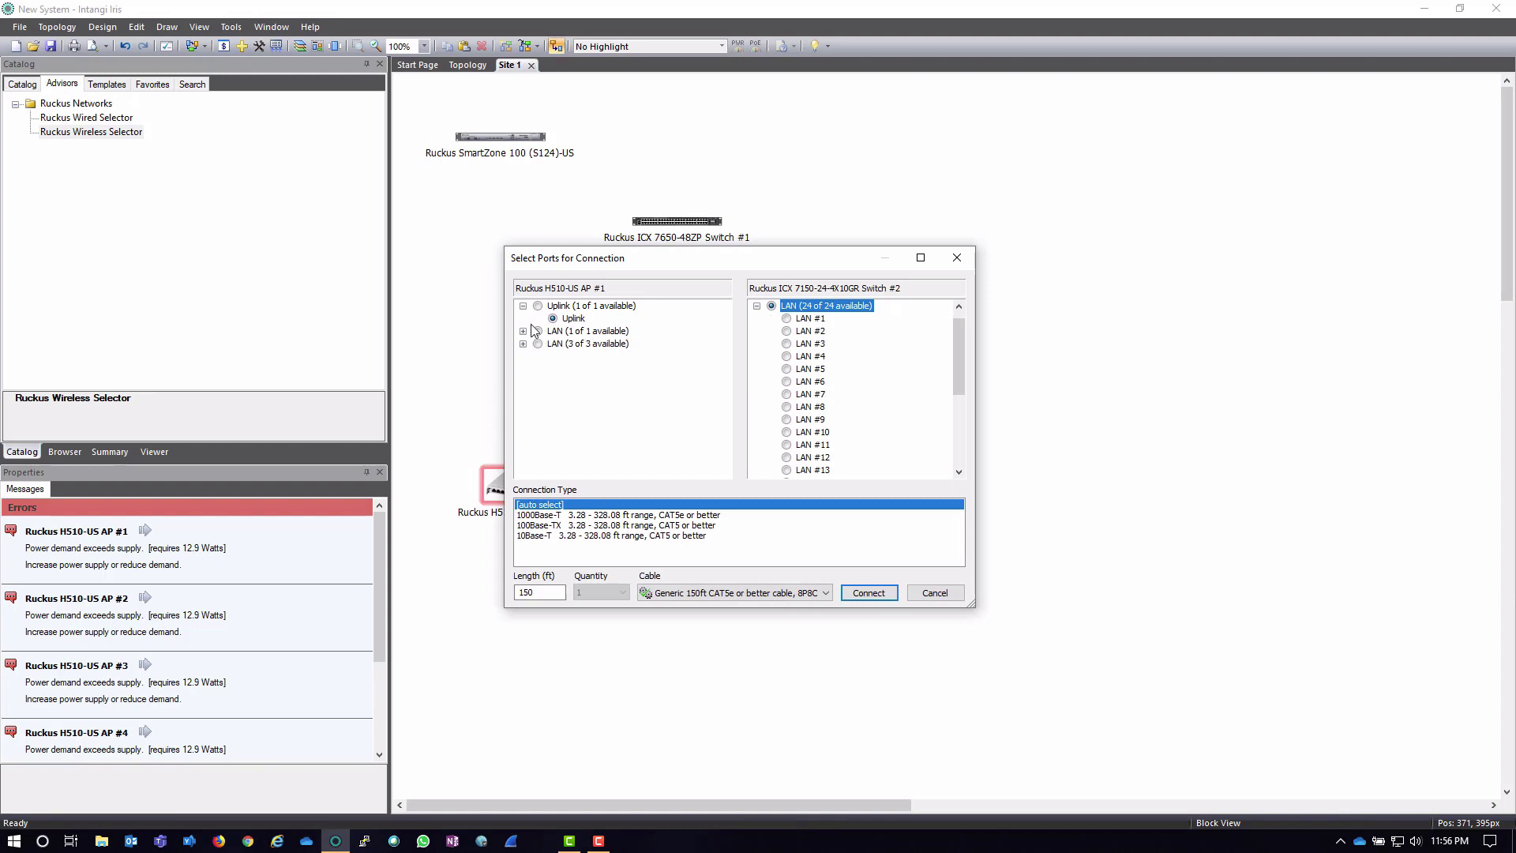
click(795, 321)
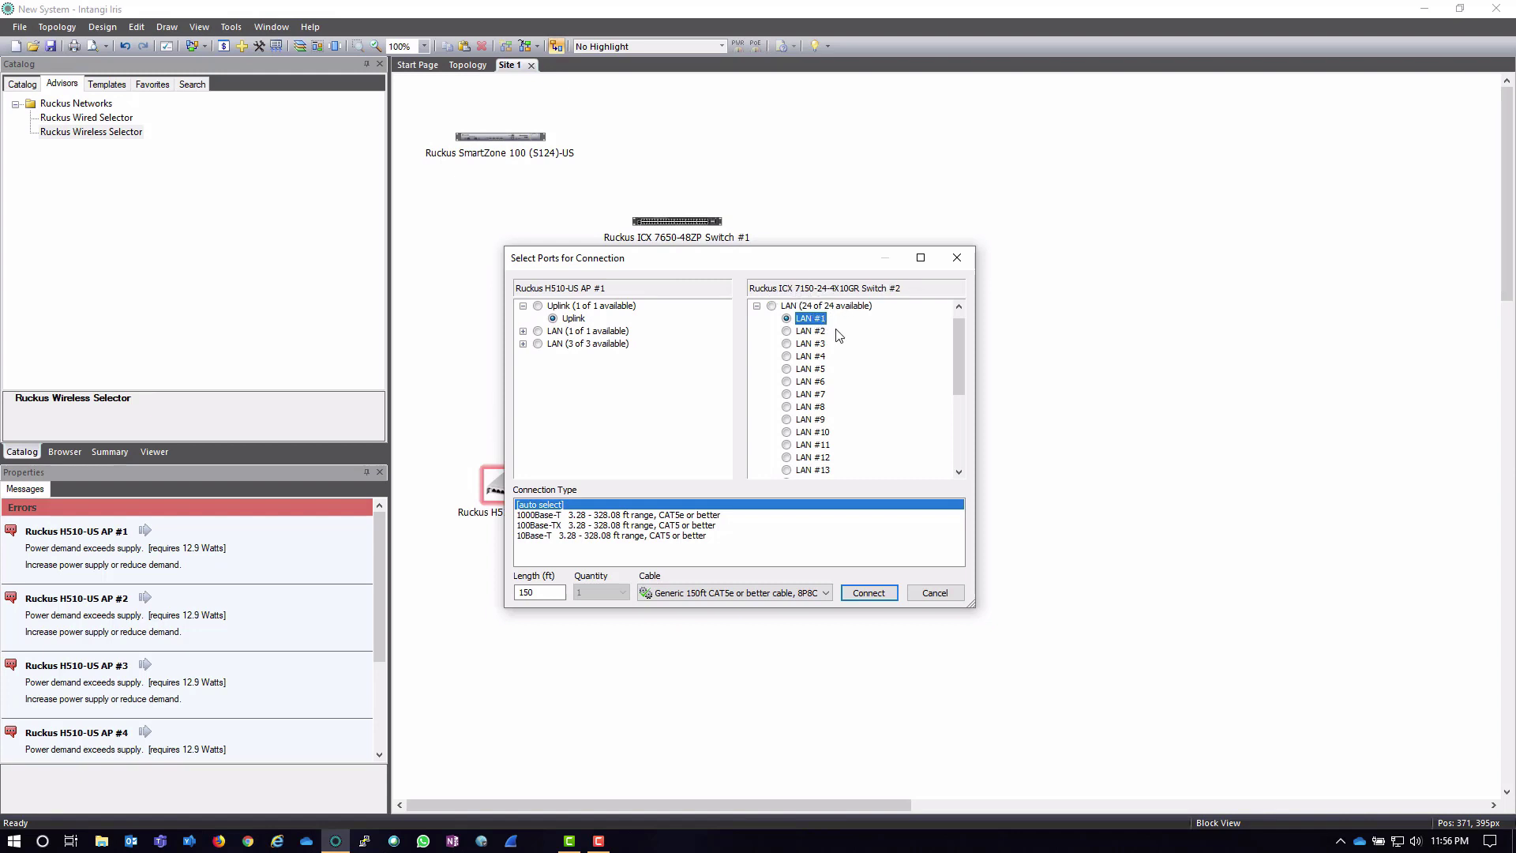
Step: Keep the generic 150 ft CAT5e cable and create the 1000Base-T link
click(536, 592)
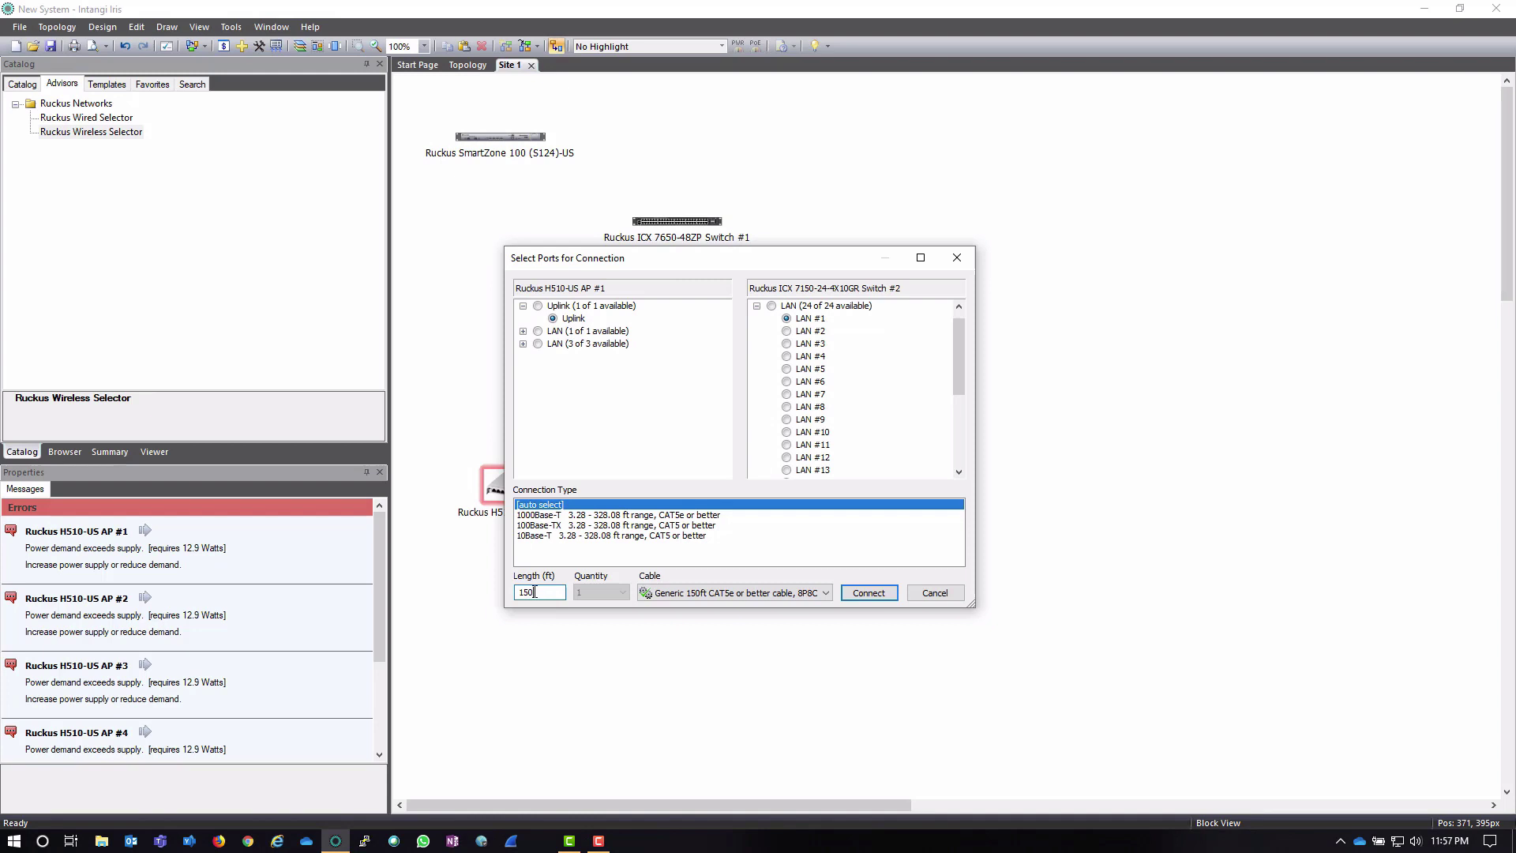
drag(547, 592, 513, 592)
click(541, 592)
click(812, 594)
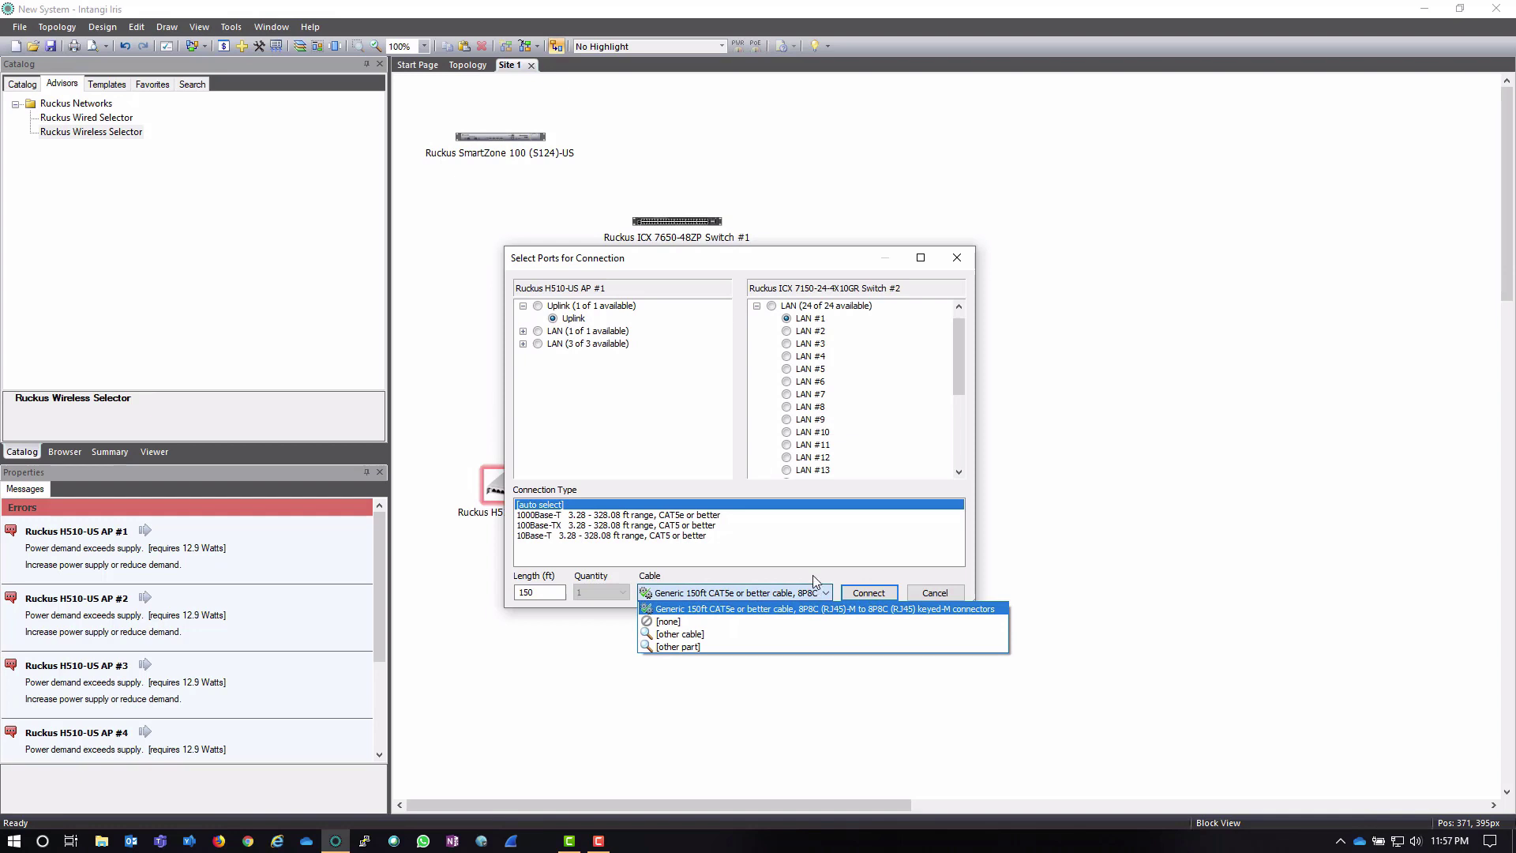
click(814, 580)
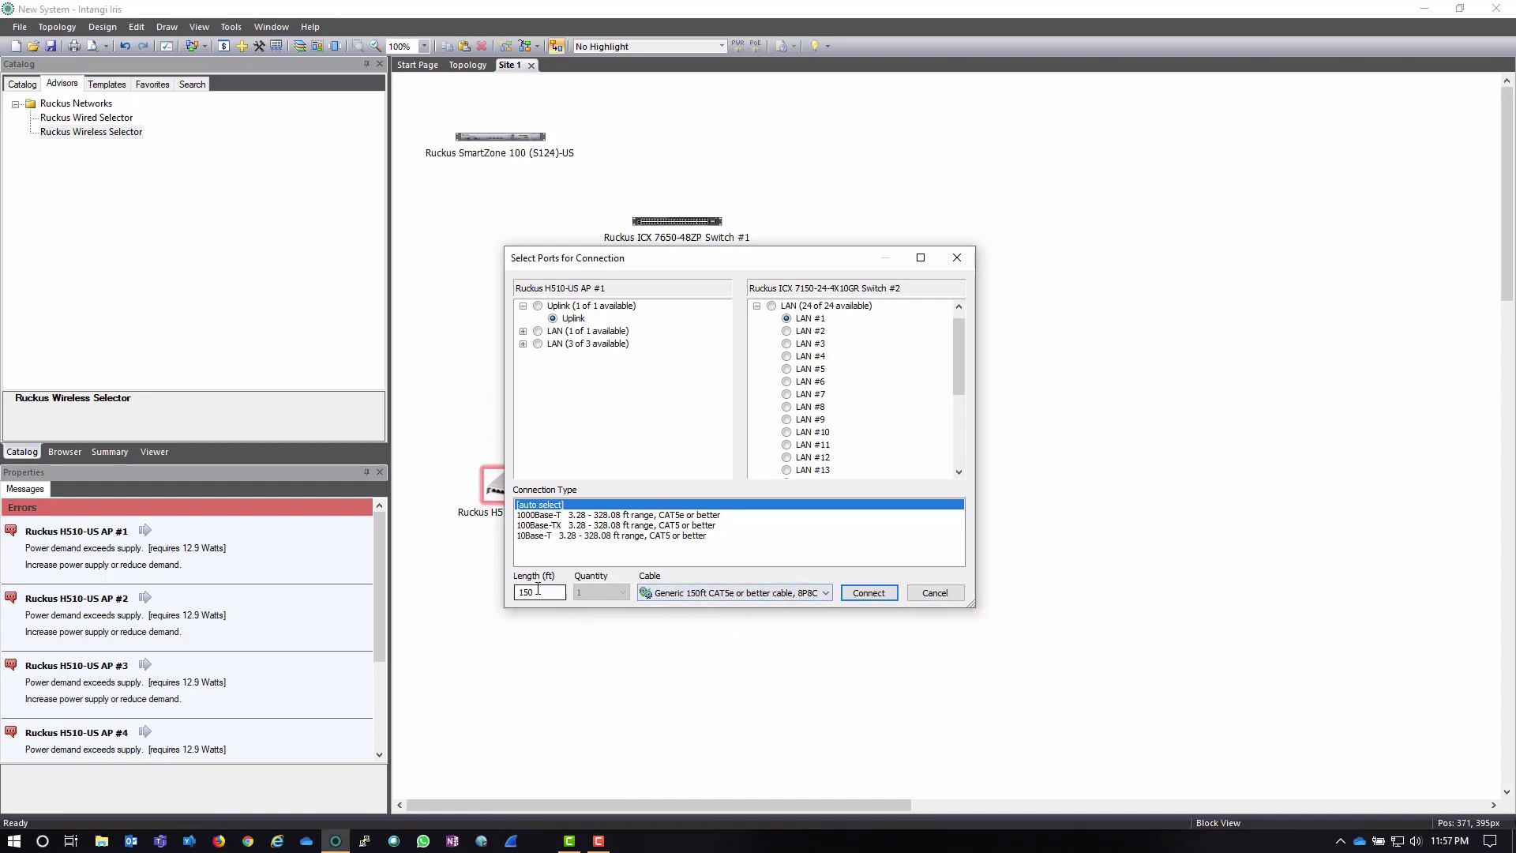
click(878, 595)
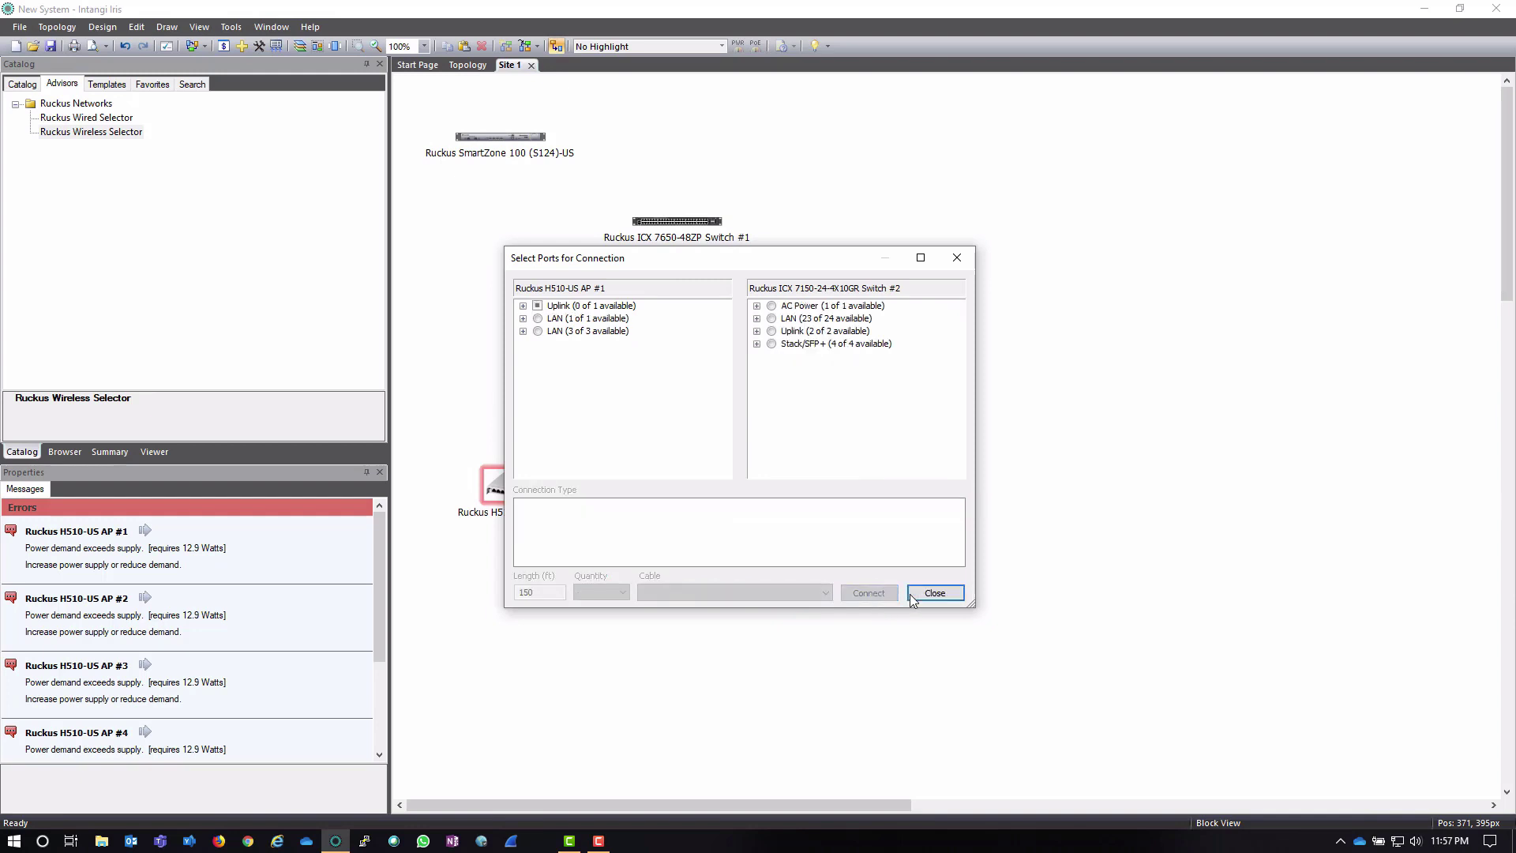
click(934, 593)
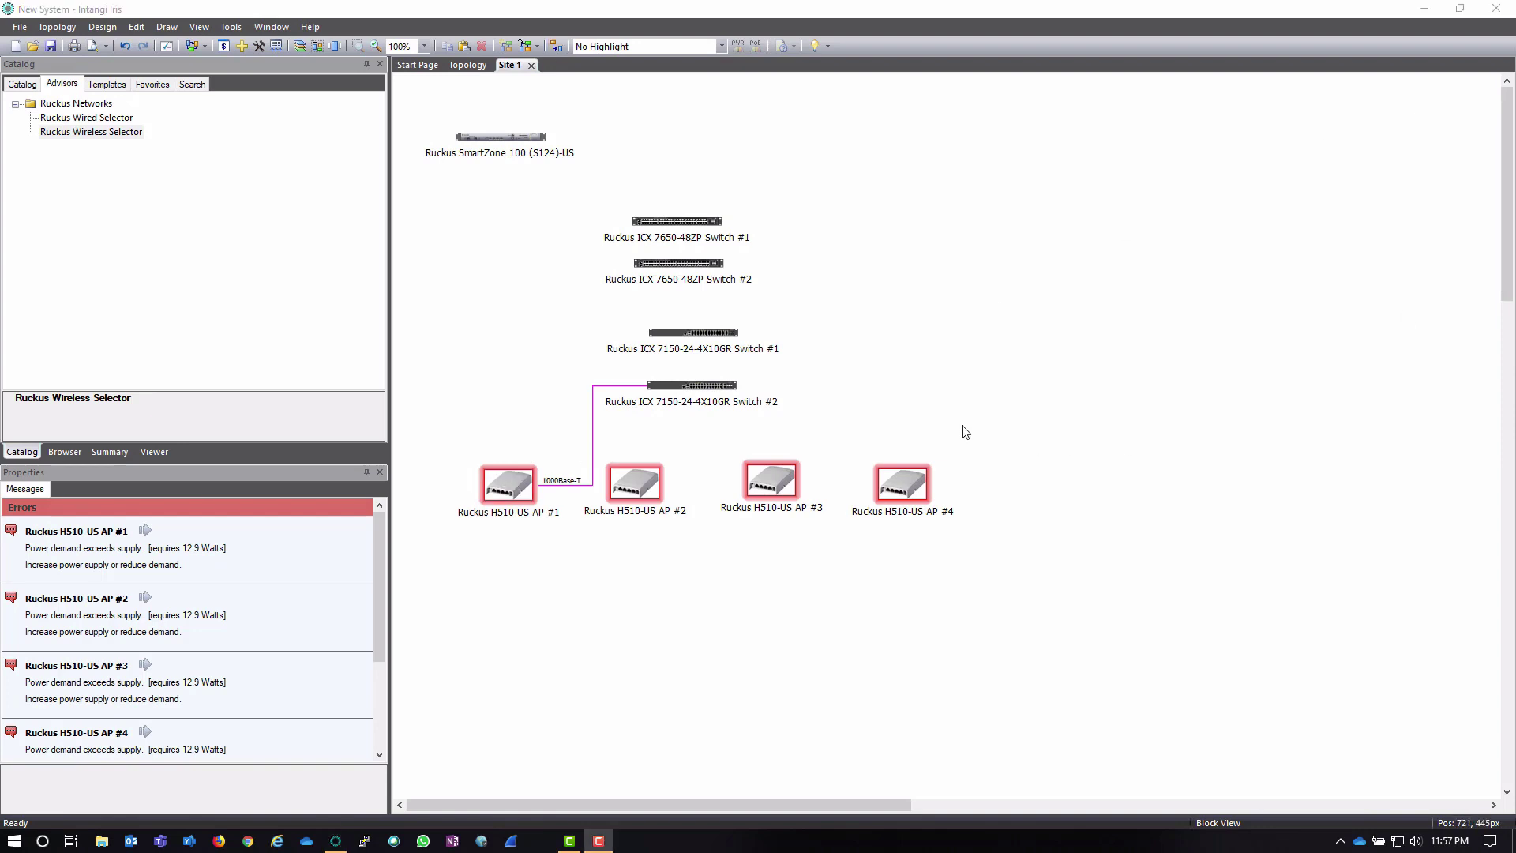
Step: Compare the Properties of Switch #2 and AP #1, ending with Switch #2 selected
click(667, 386)
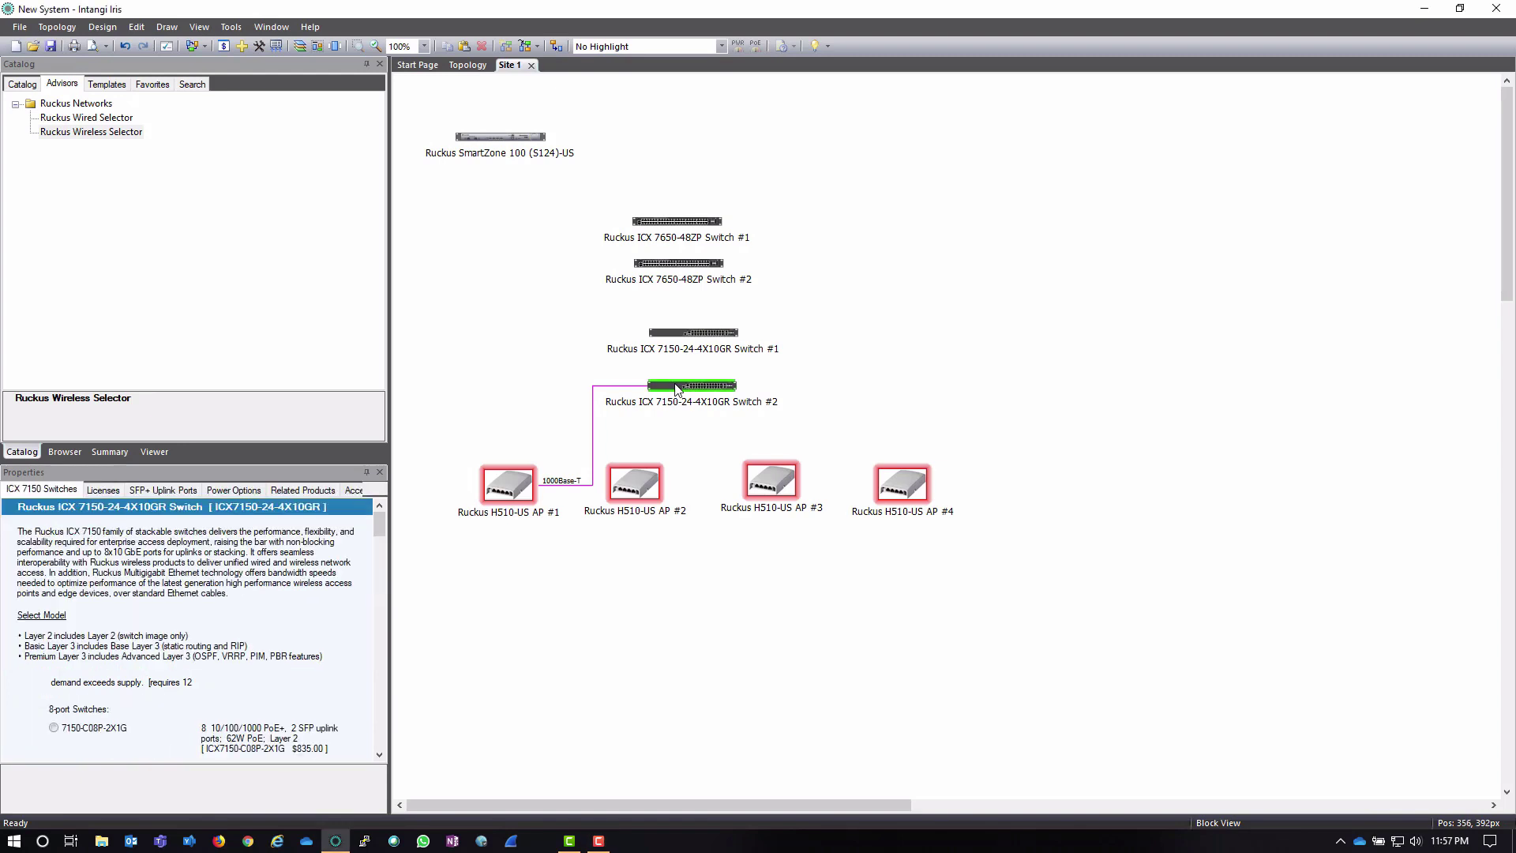
click(495, 494)
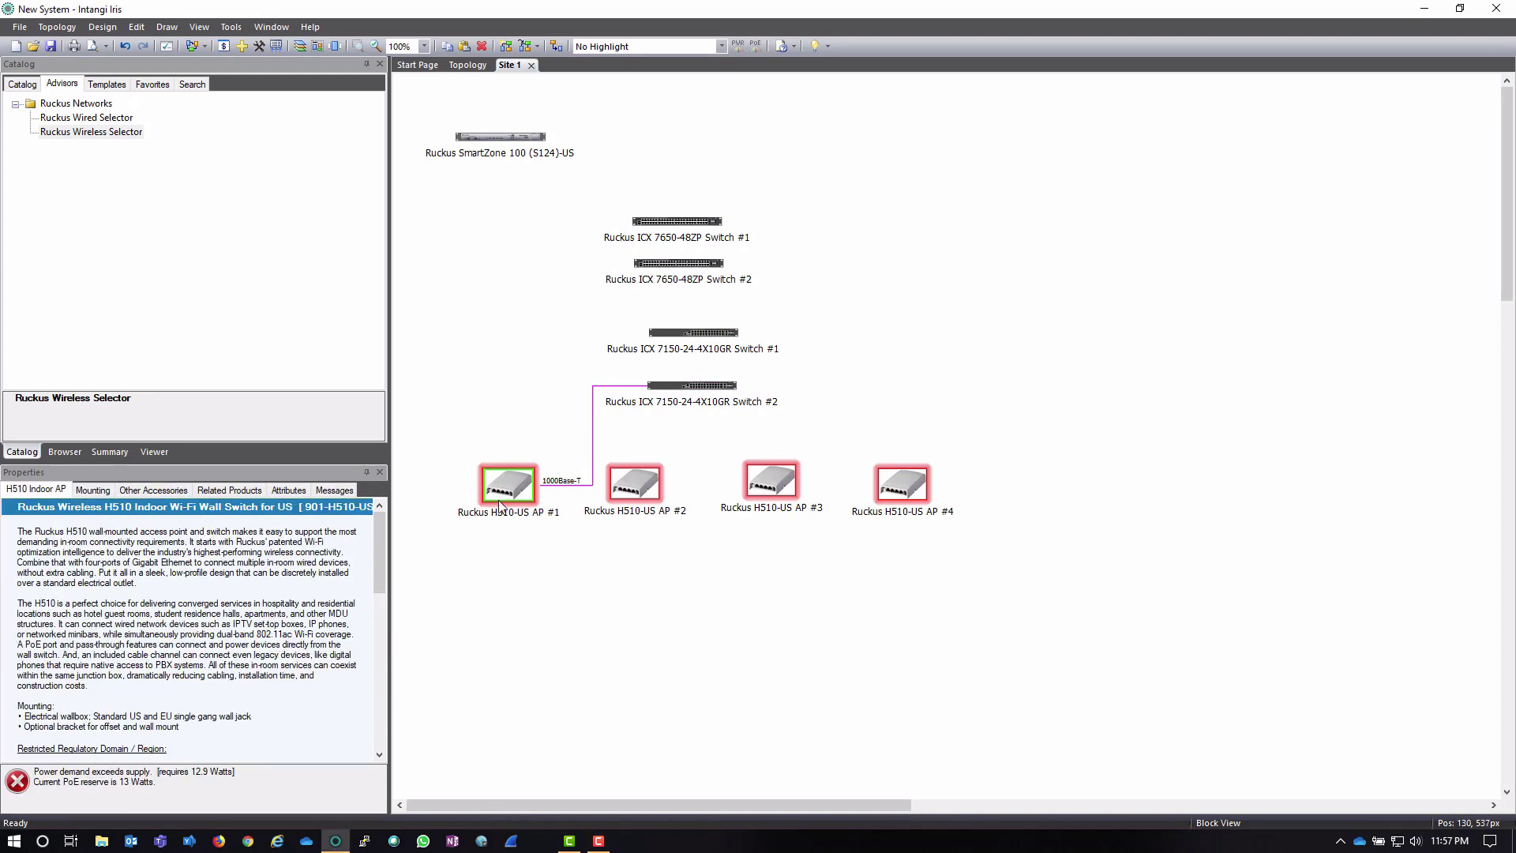
click(693, 389)
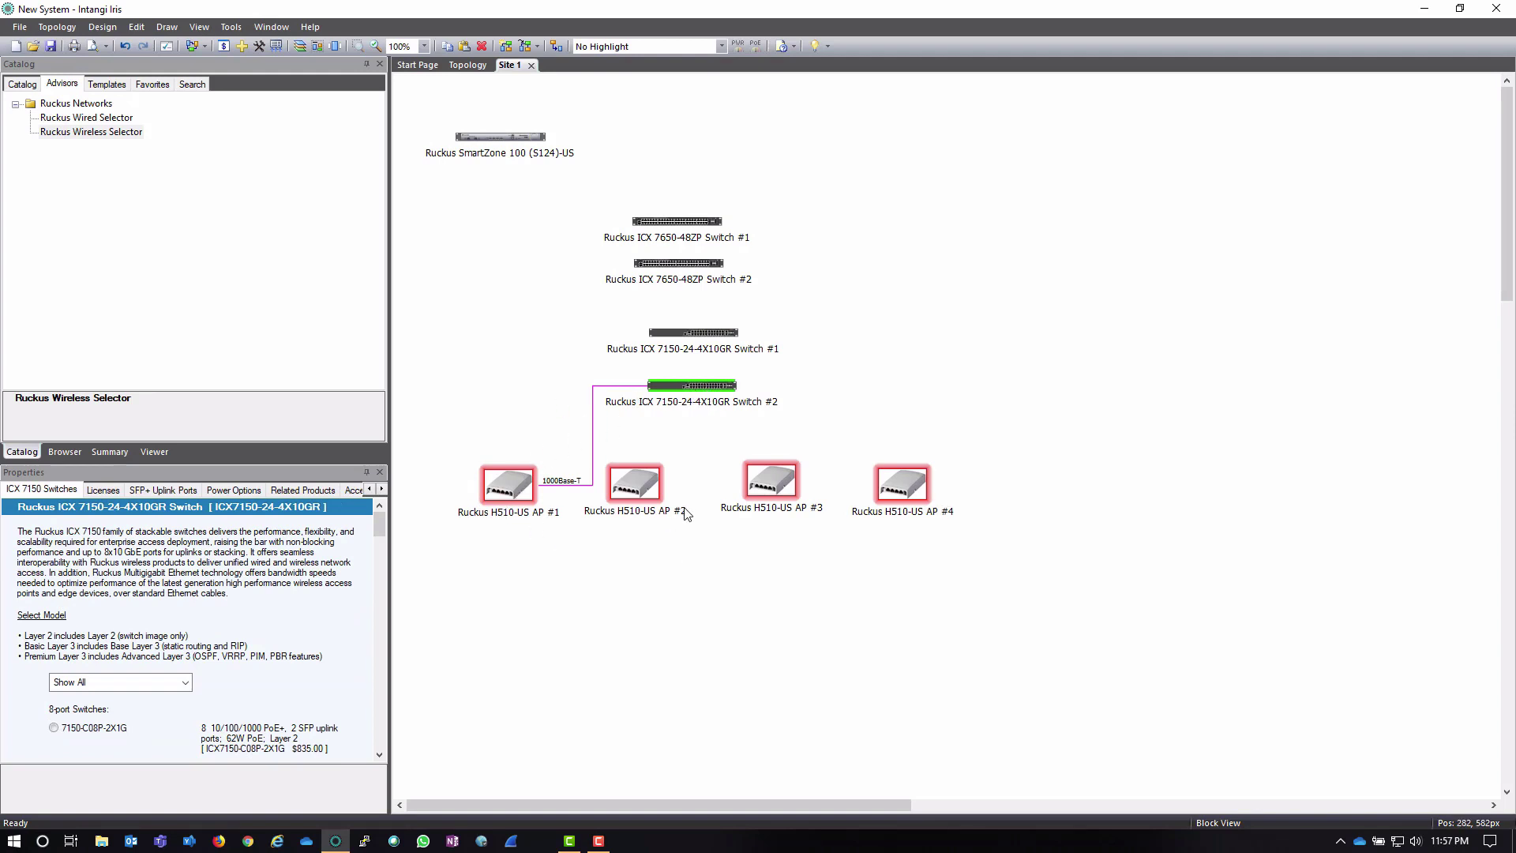
click(511, 490)
click(687, 387)
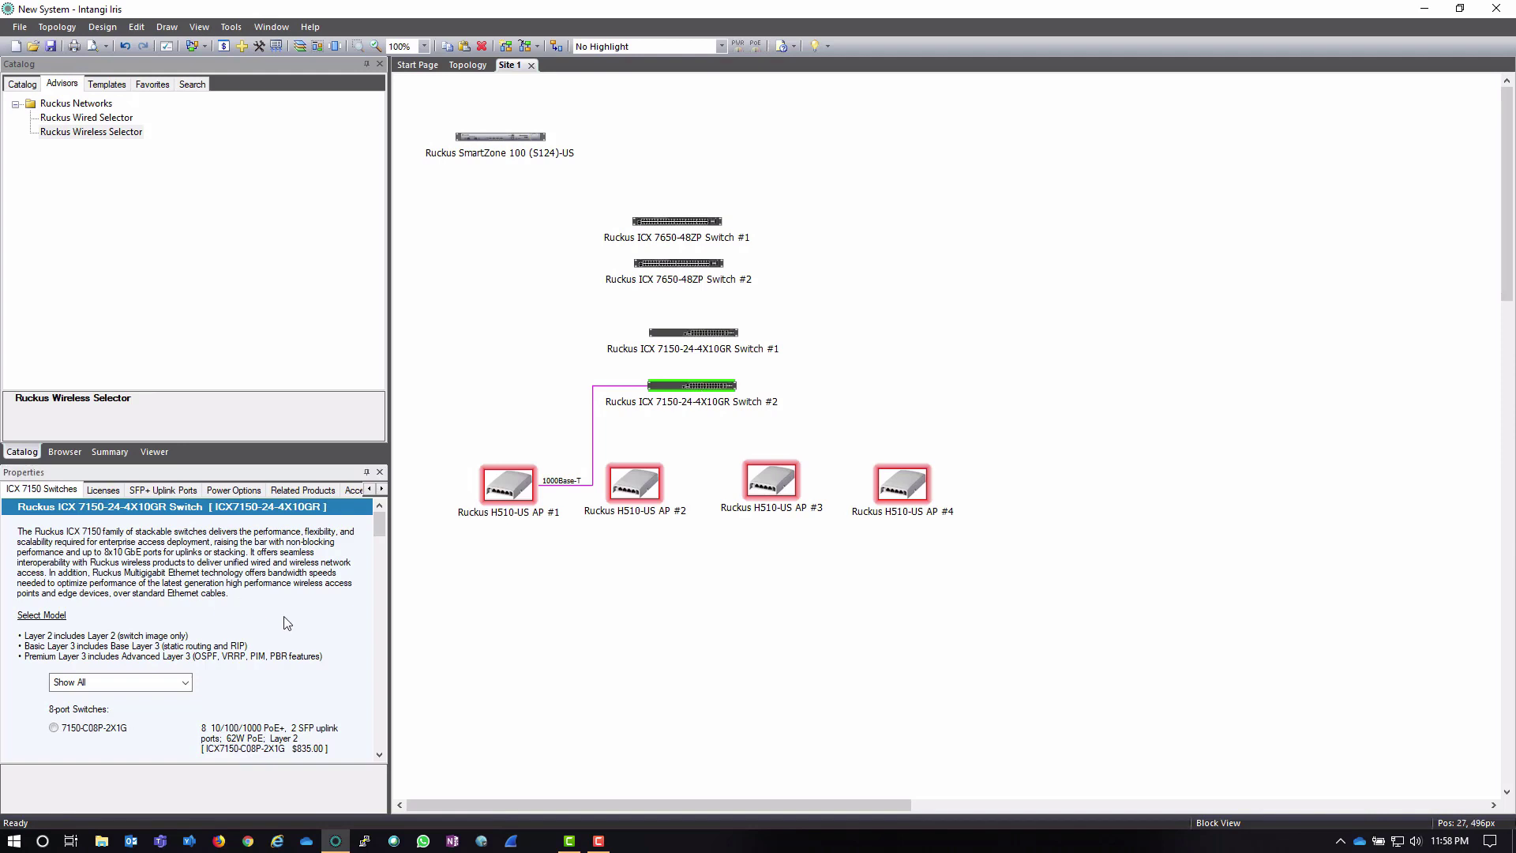
Step: Change ICX 7150 Switch #2 to the PoE 7150-24P-4X10GR model
scroll(285, 621, down, 10)
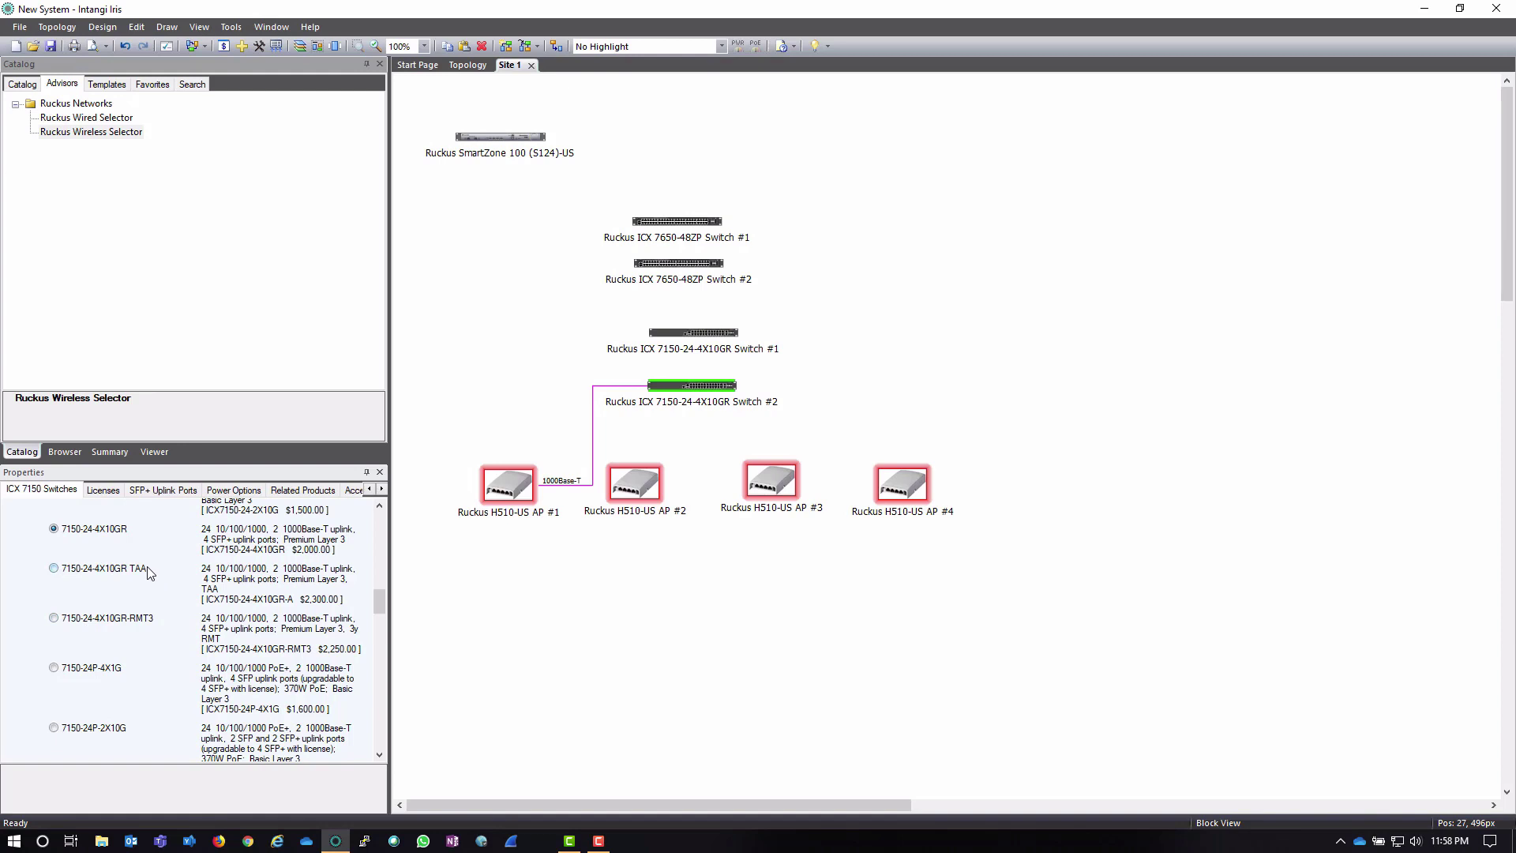
scroll(108, 677, down, 2)
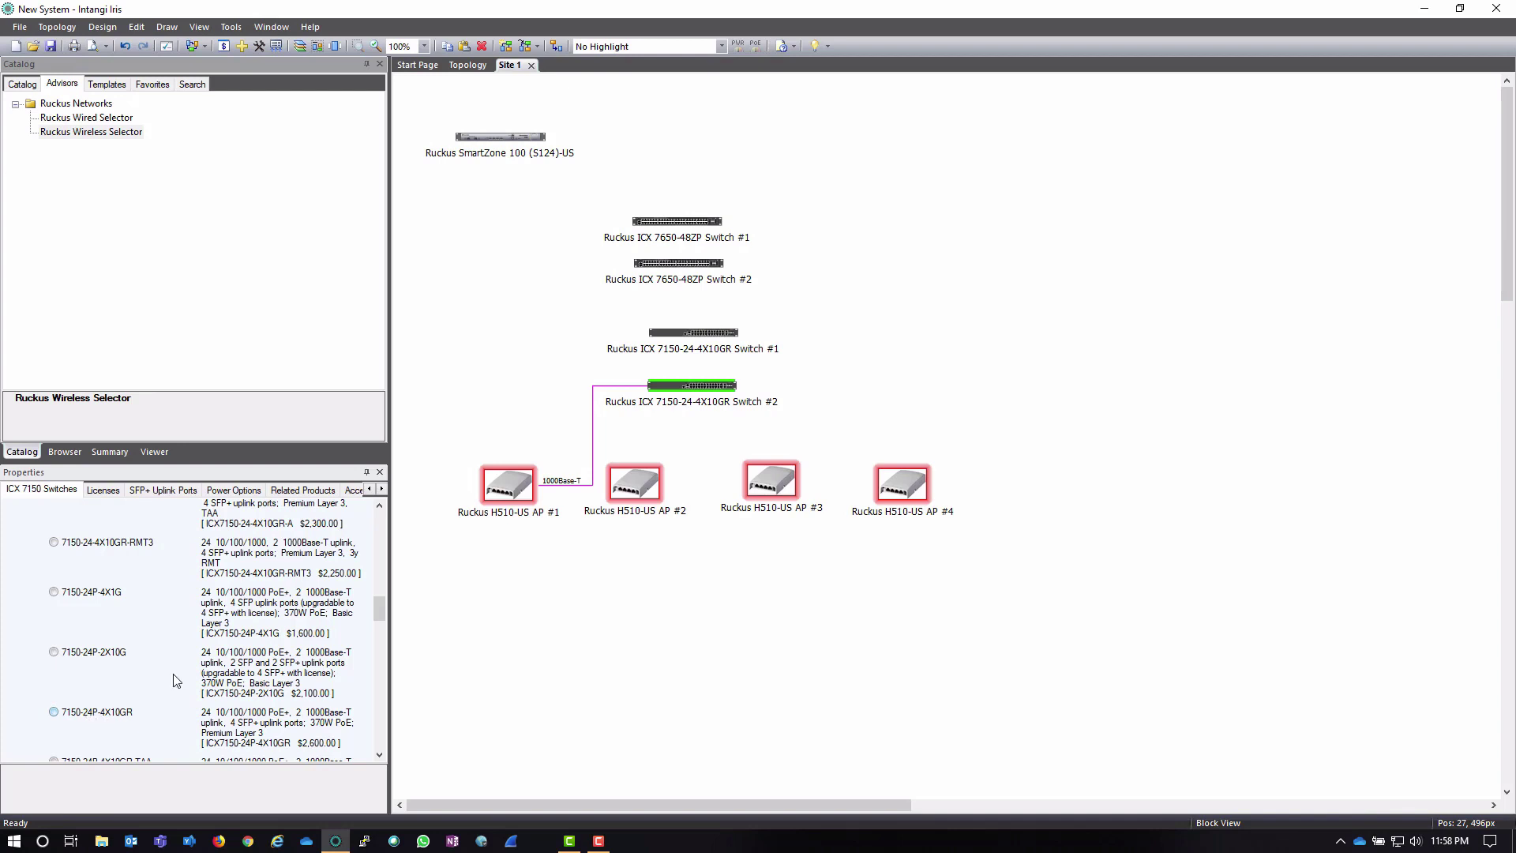
click(54, 712)
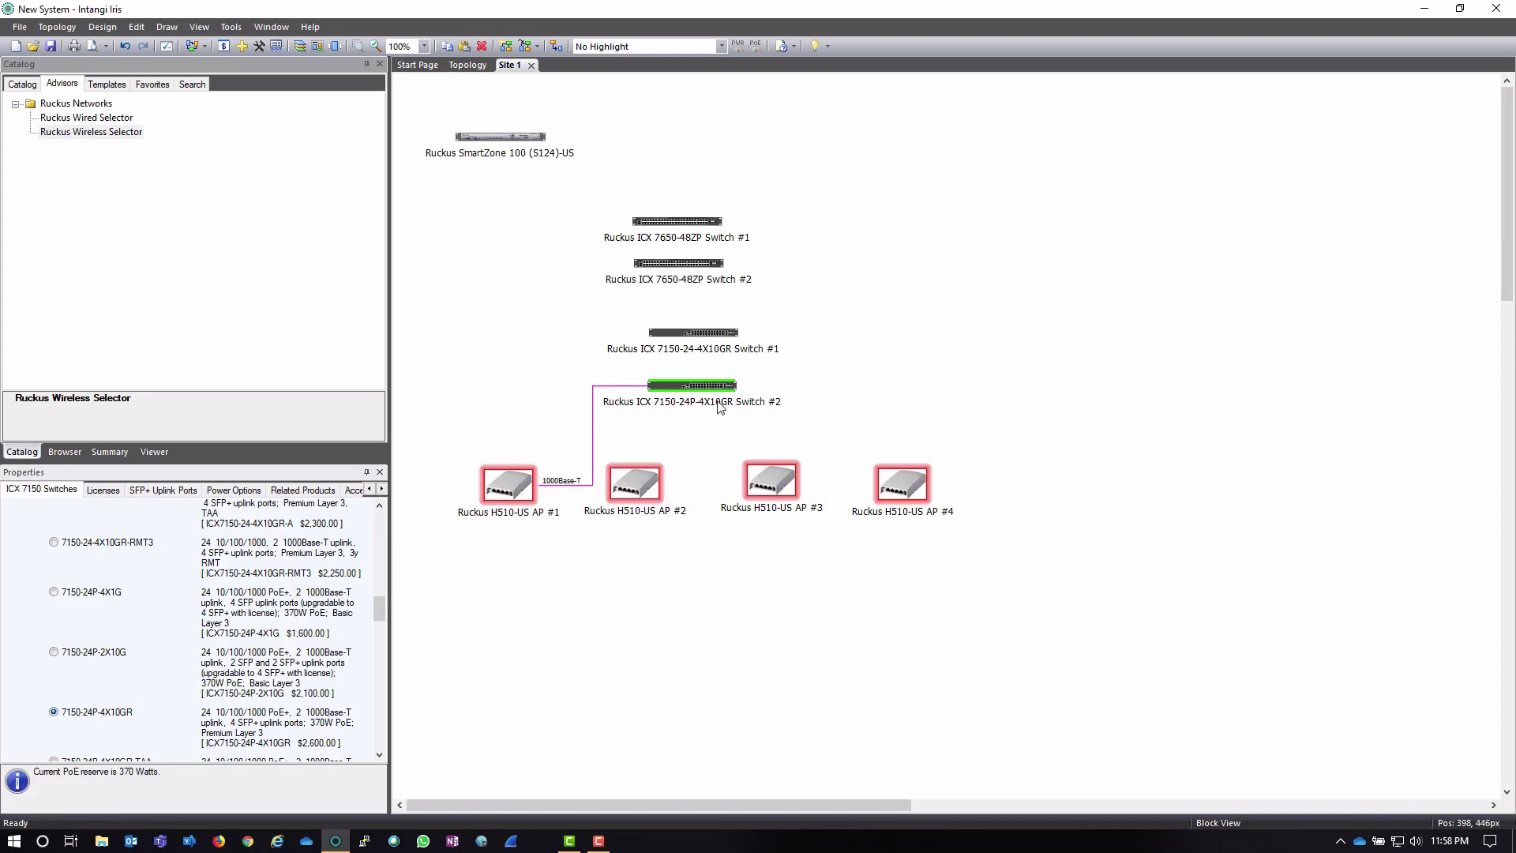
Step: Change ICX 7150 Switch #1 to the 7150-24P-4X10GR model as well
click(695, 334)
click(682, 387)
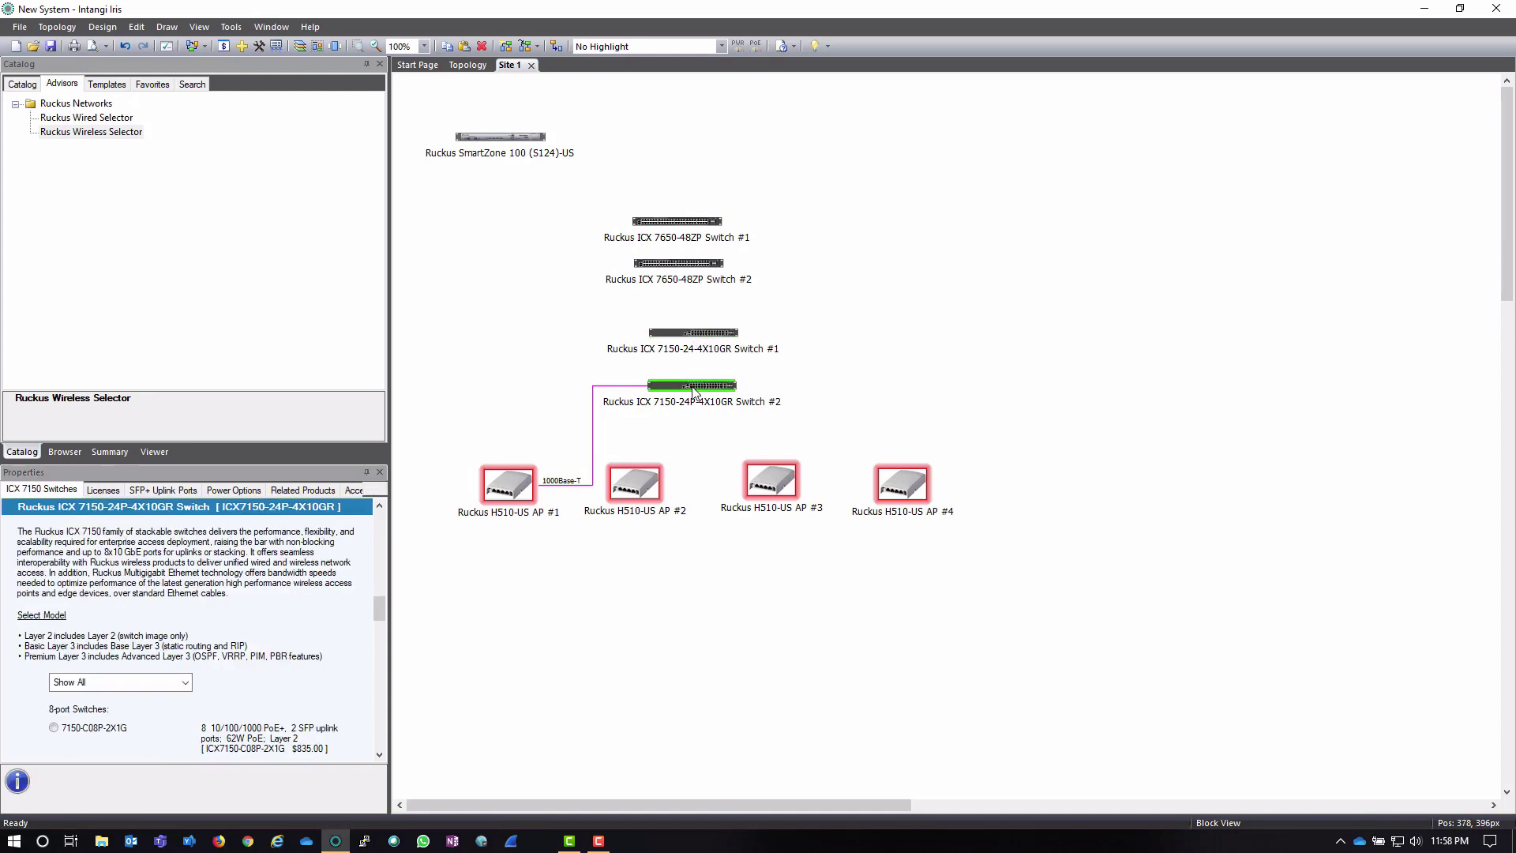
click(692, 339)
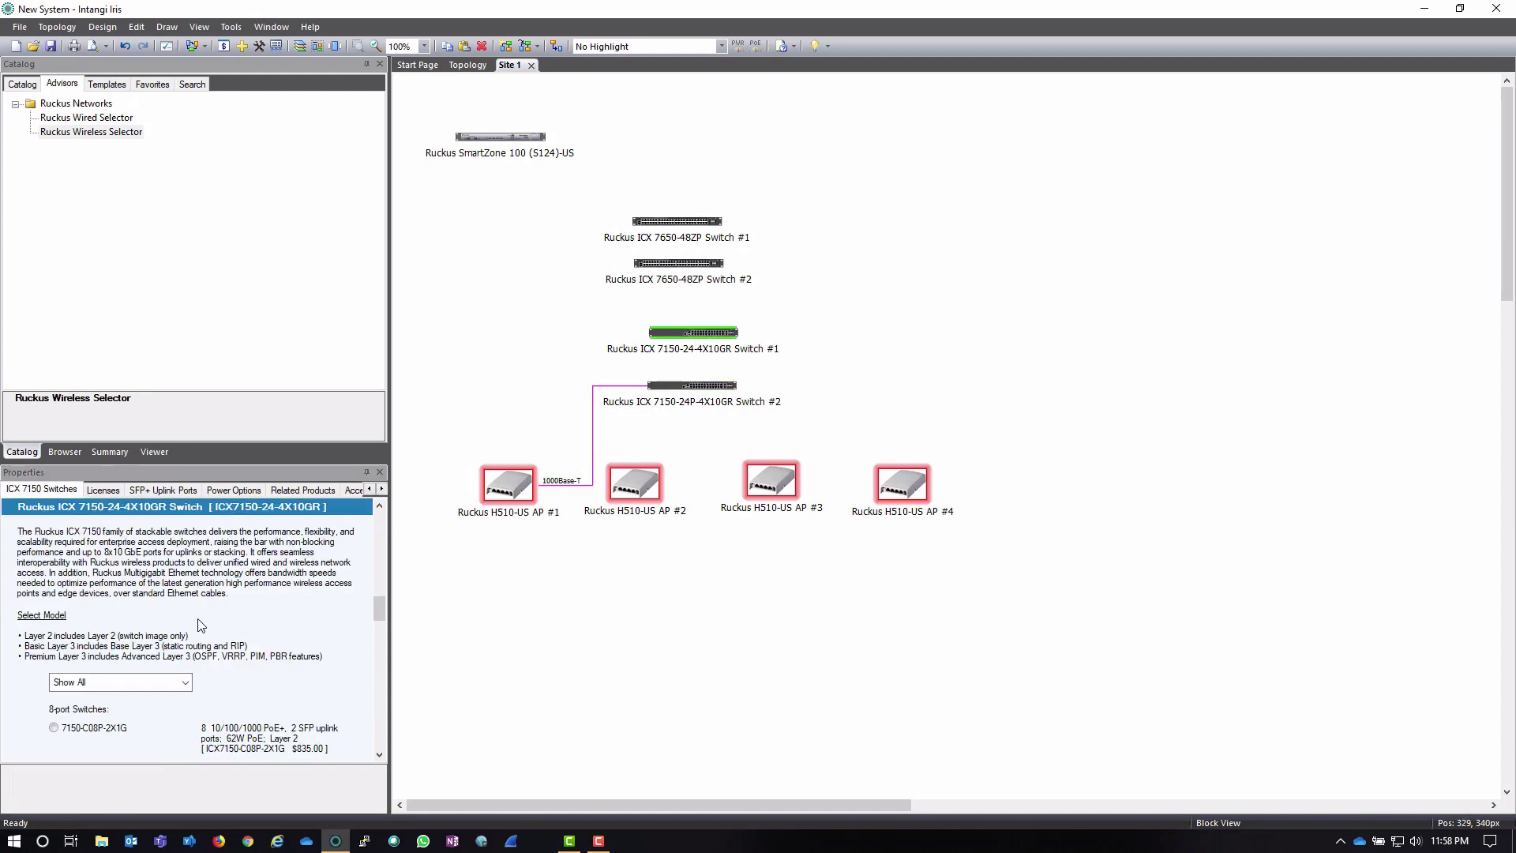
scroll(200, 624, down, 2)
scroll(199, 624, down, 6)
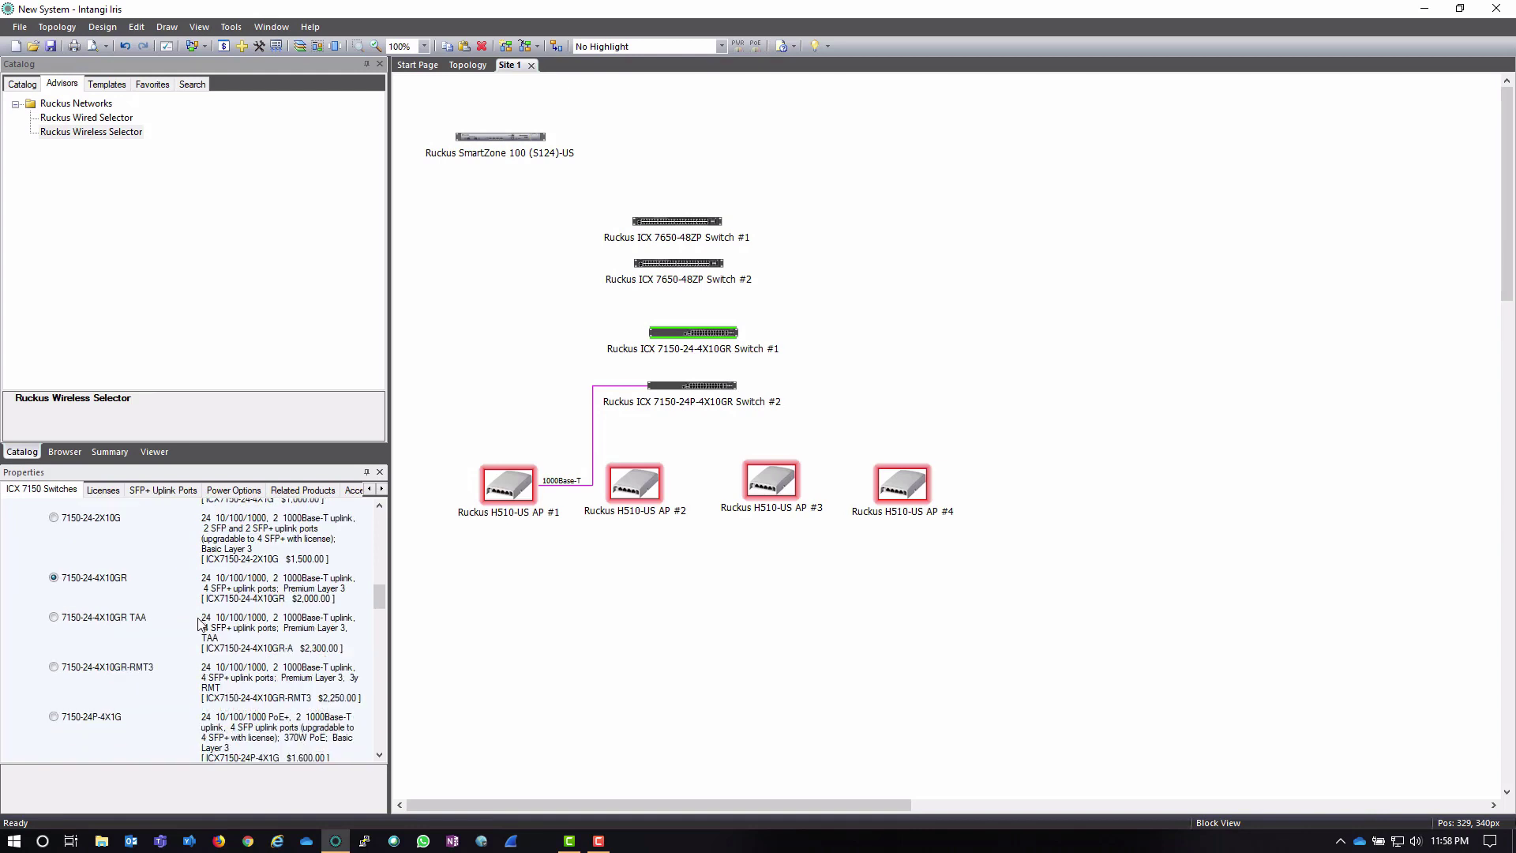
scroll(200, 624, down, 2)
scroll(166, 647, down, 2)
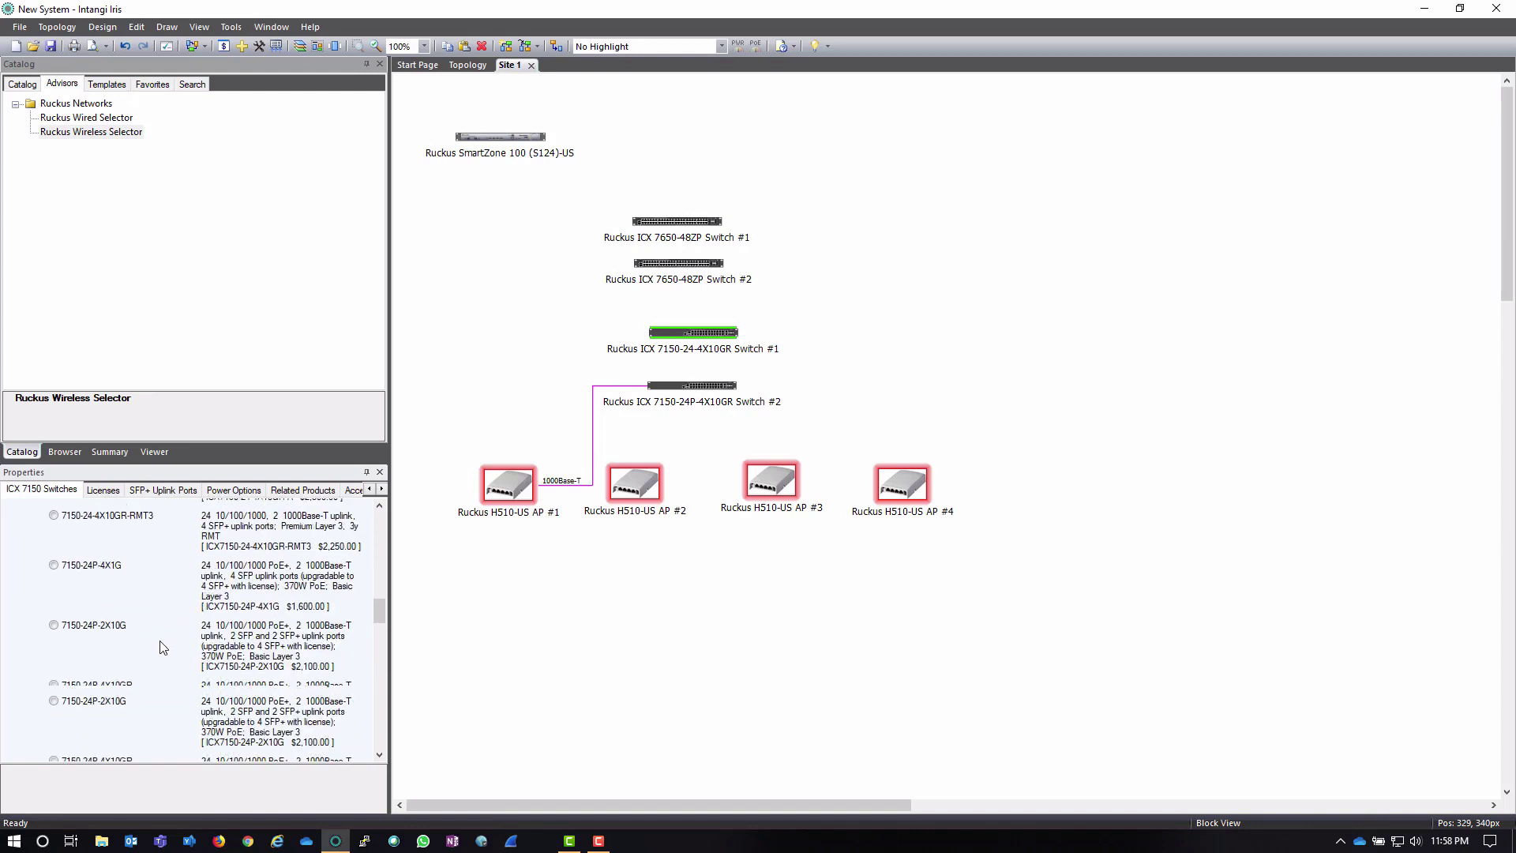
click(73, 686)
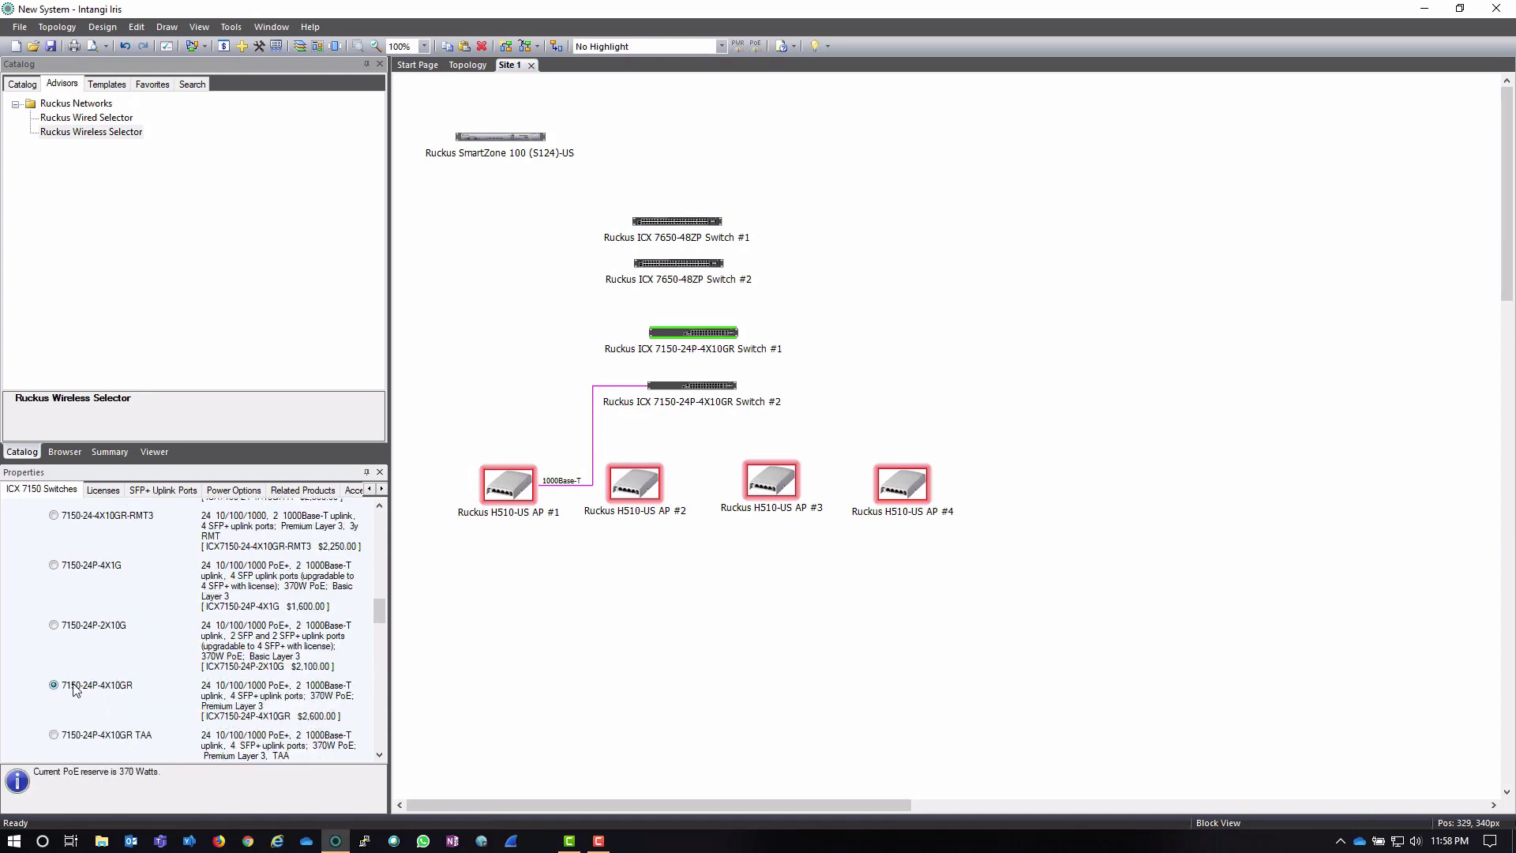
Step: Delete the existing link between AP #1 and Switch #2
click(591, 449)
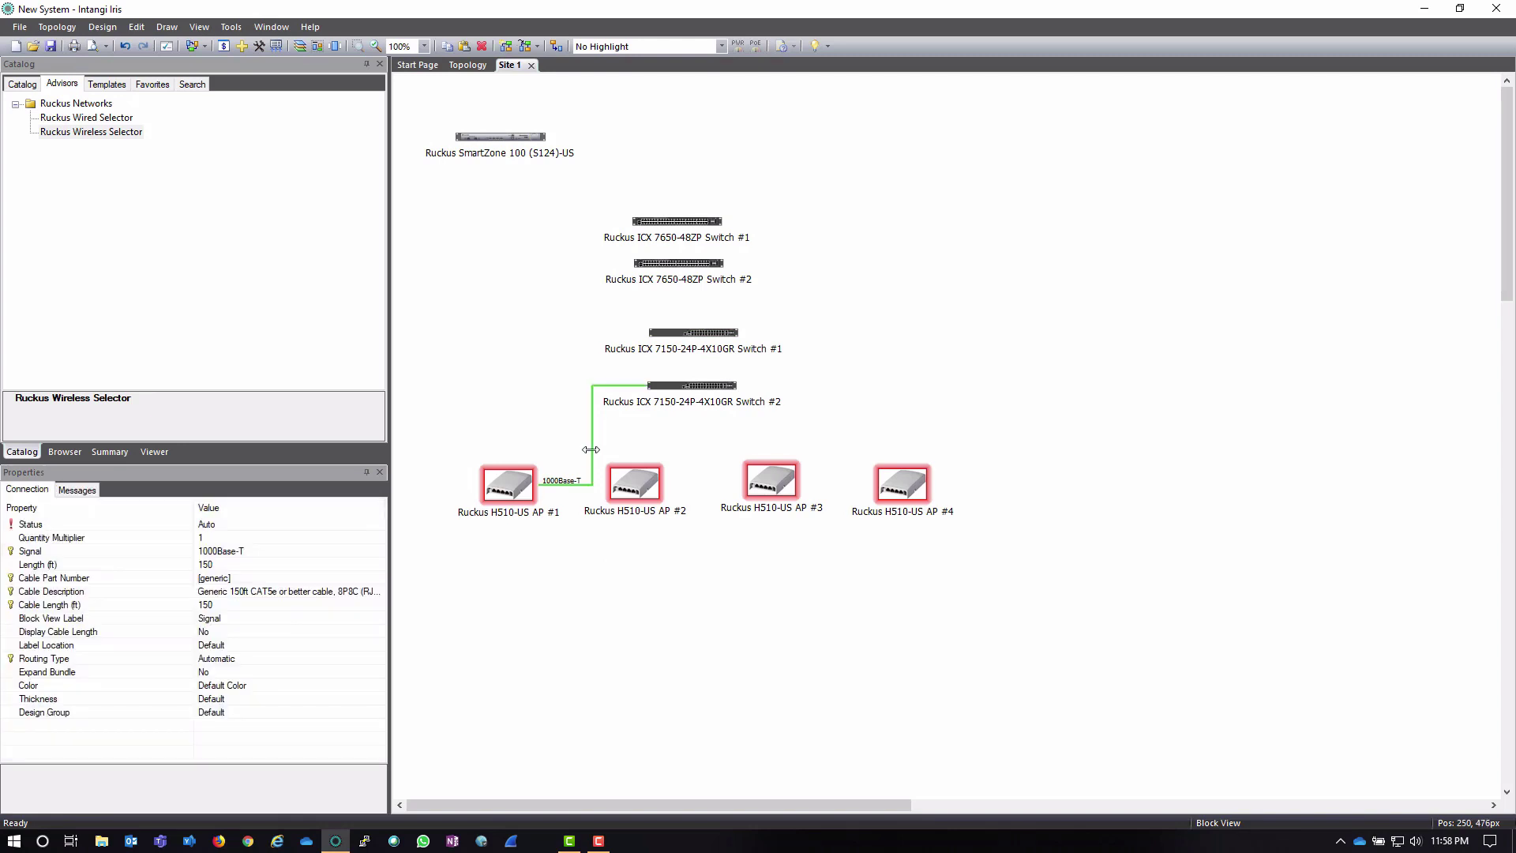
key(Delete)
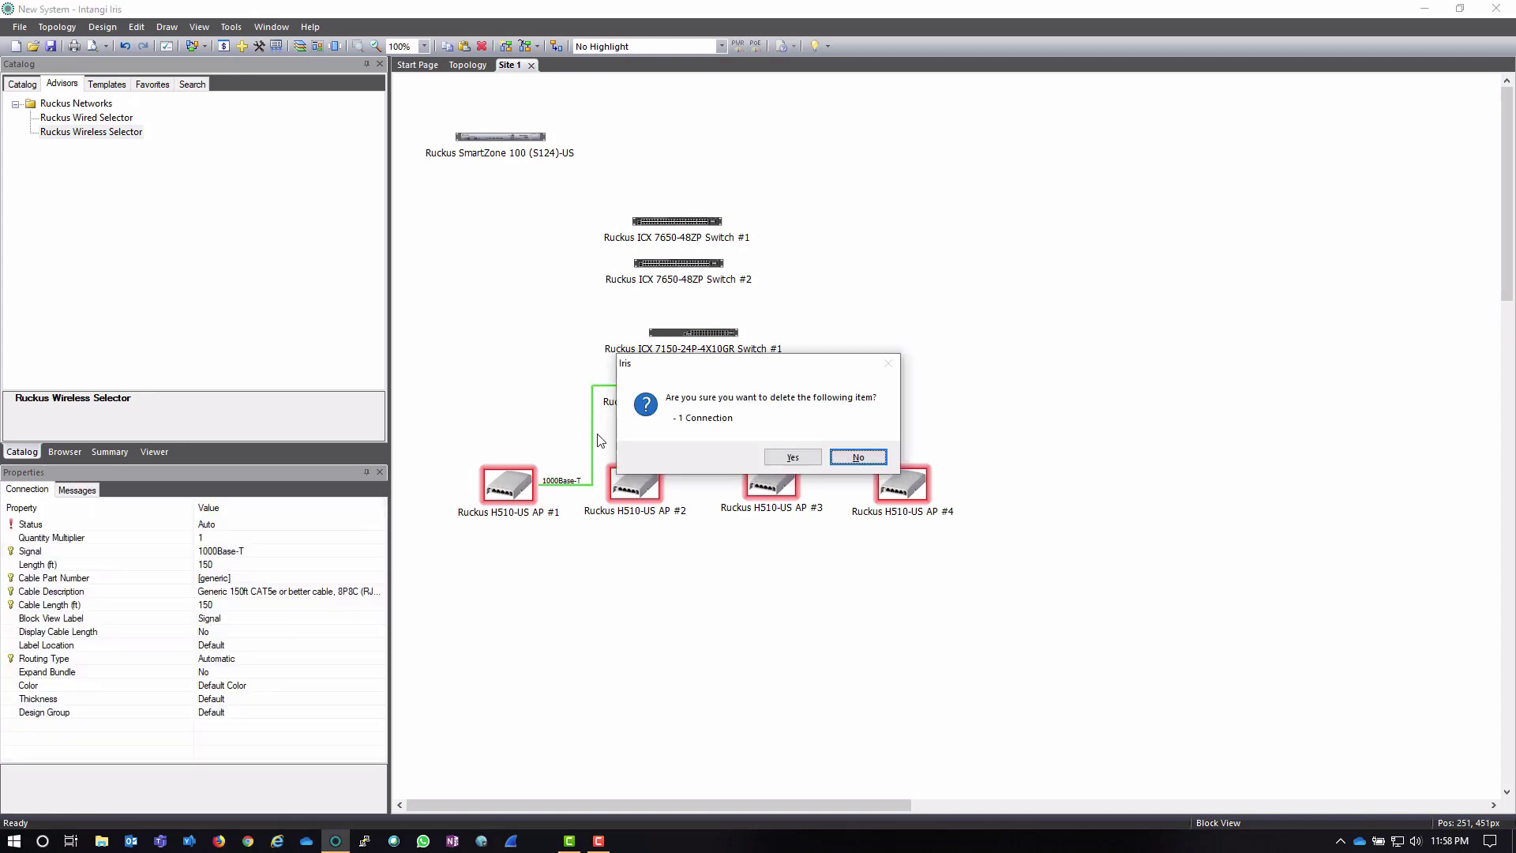
click(790, 457)
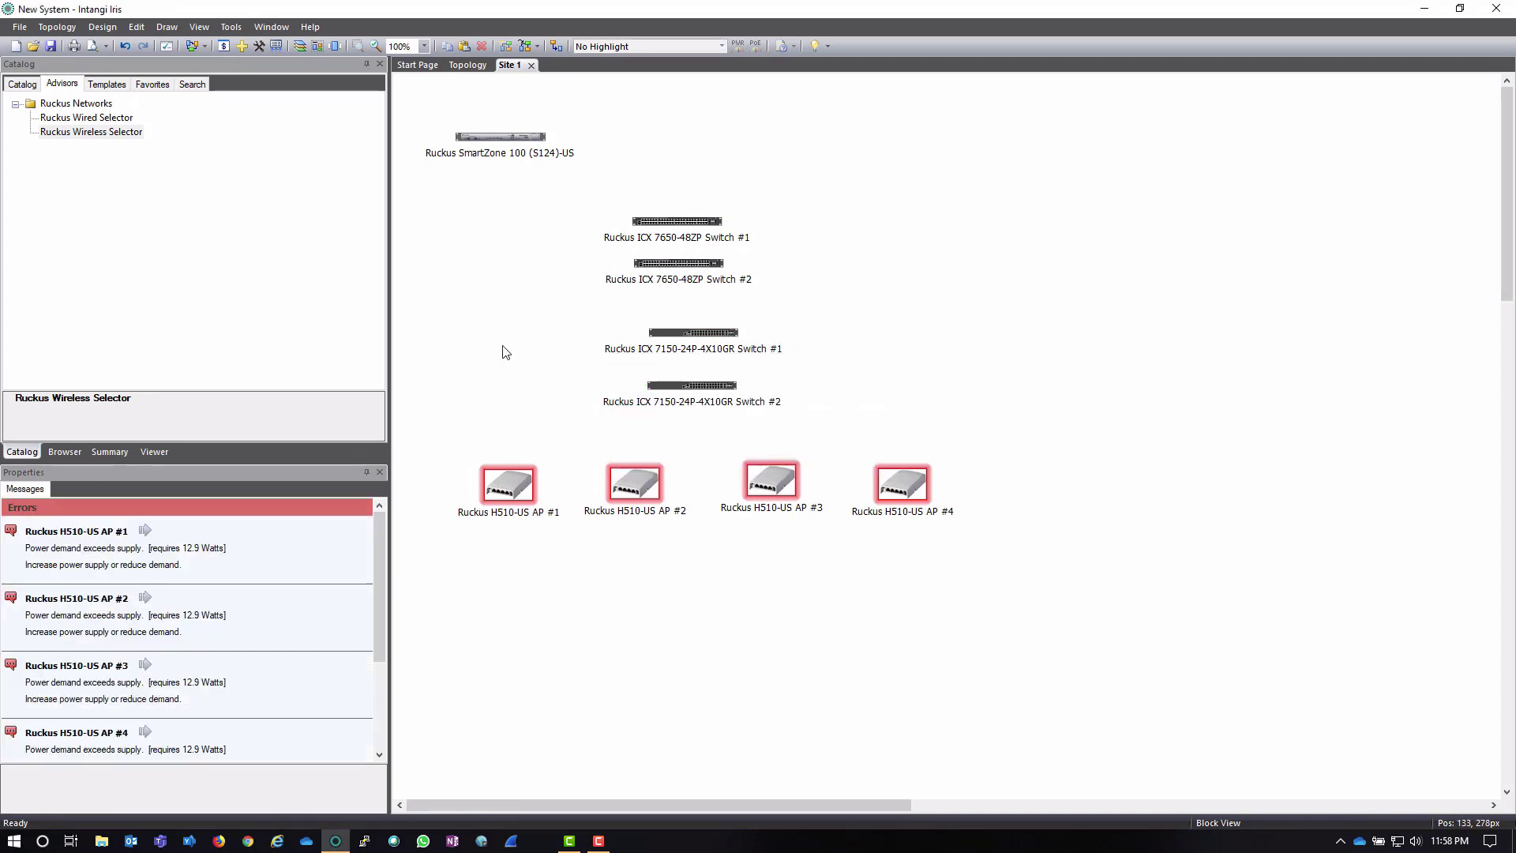
Step: Connect AP #1's Uplink to LAN #1 on Switch #2 with a 1000Base-T PoE+ link
click(528, 475)
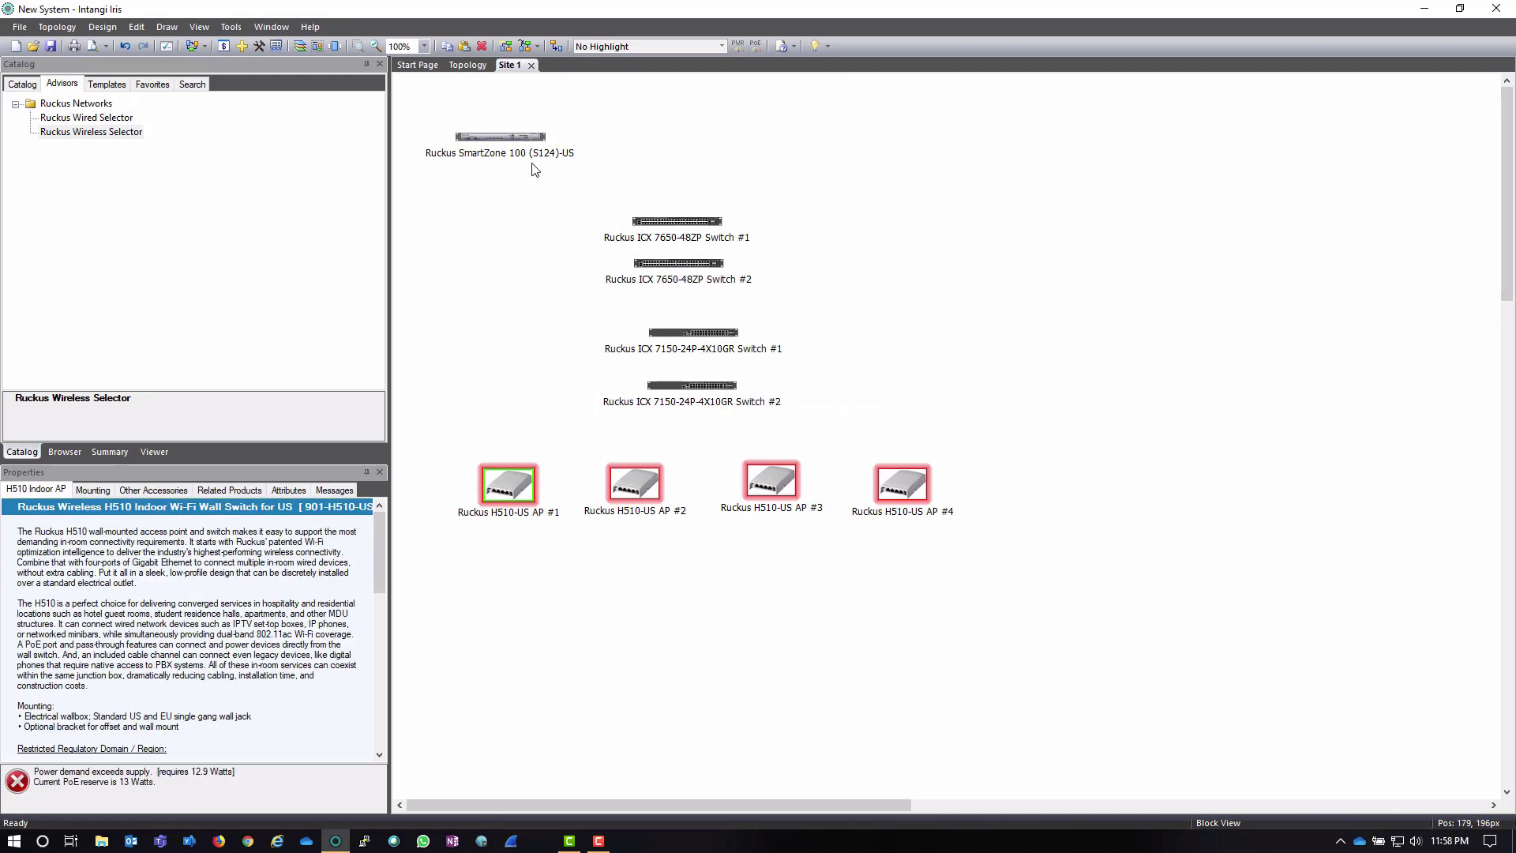
click(556, 49)
drag(515, 485, 684, 386)
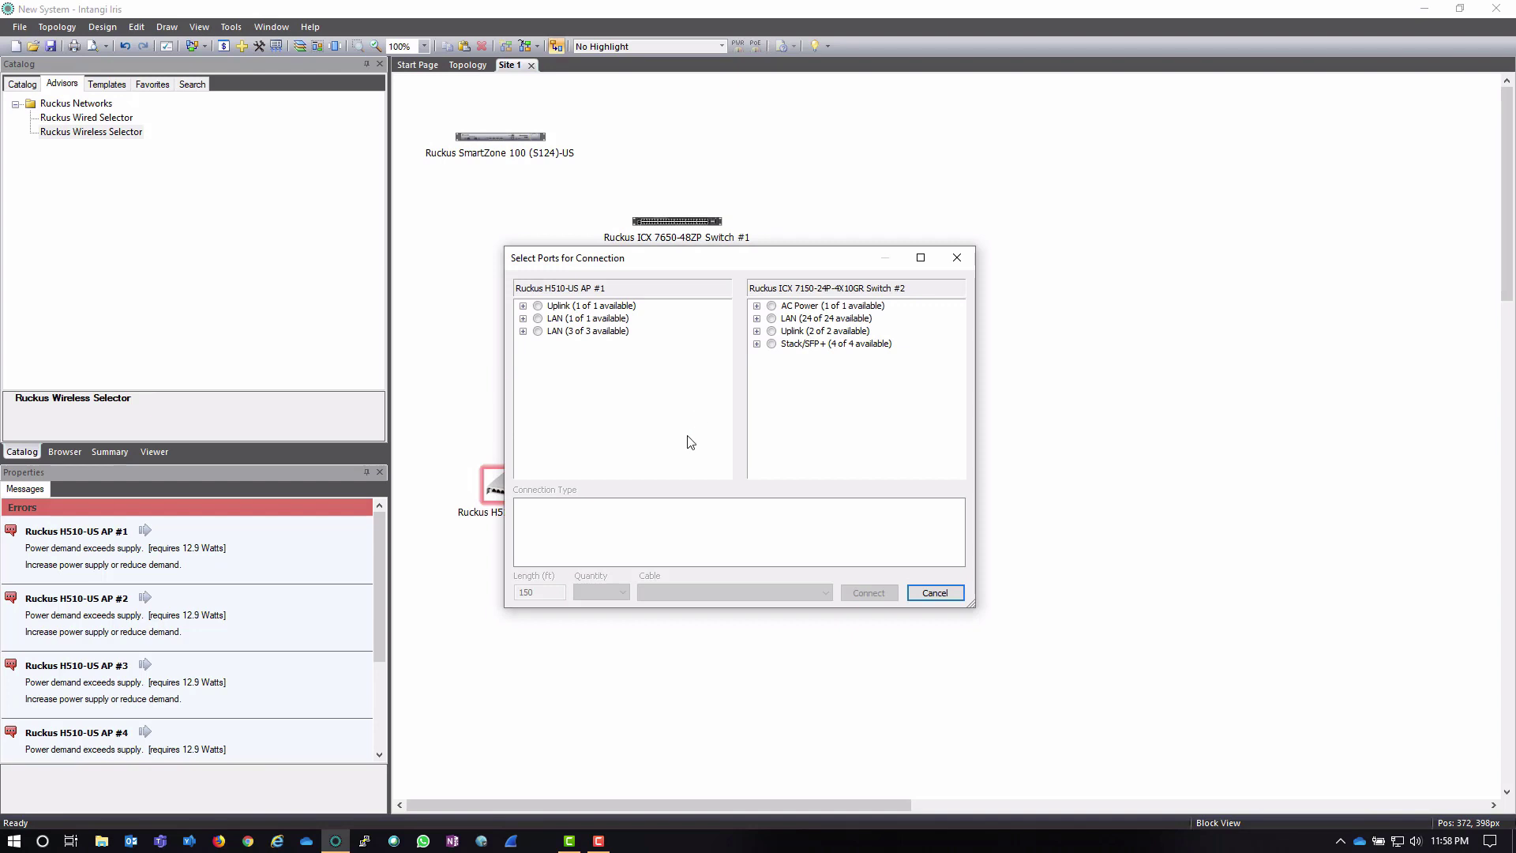
click(540, 307)
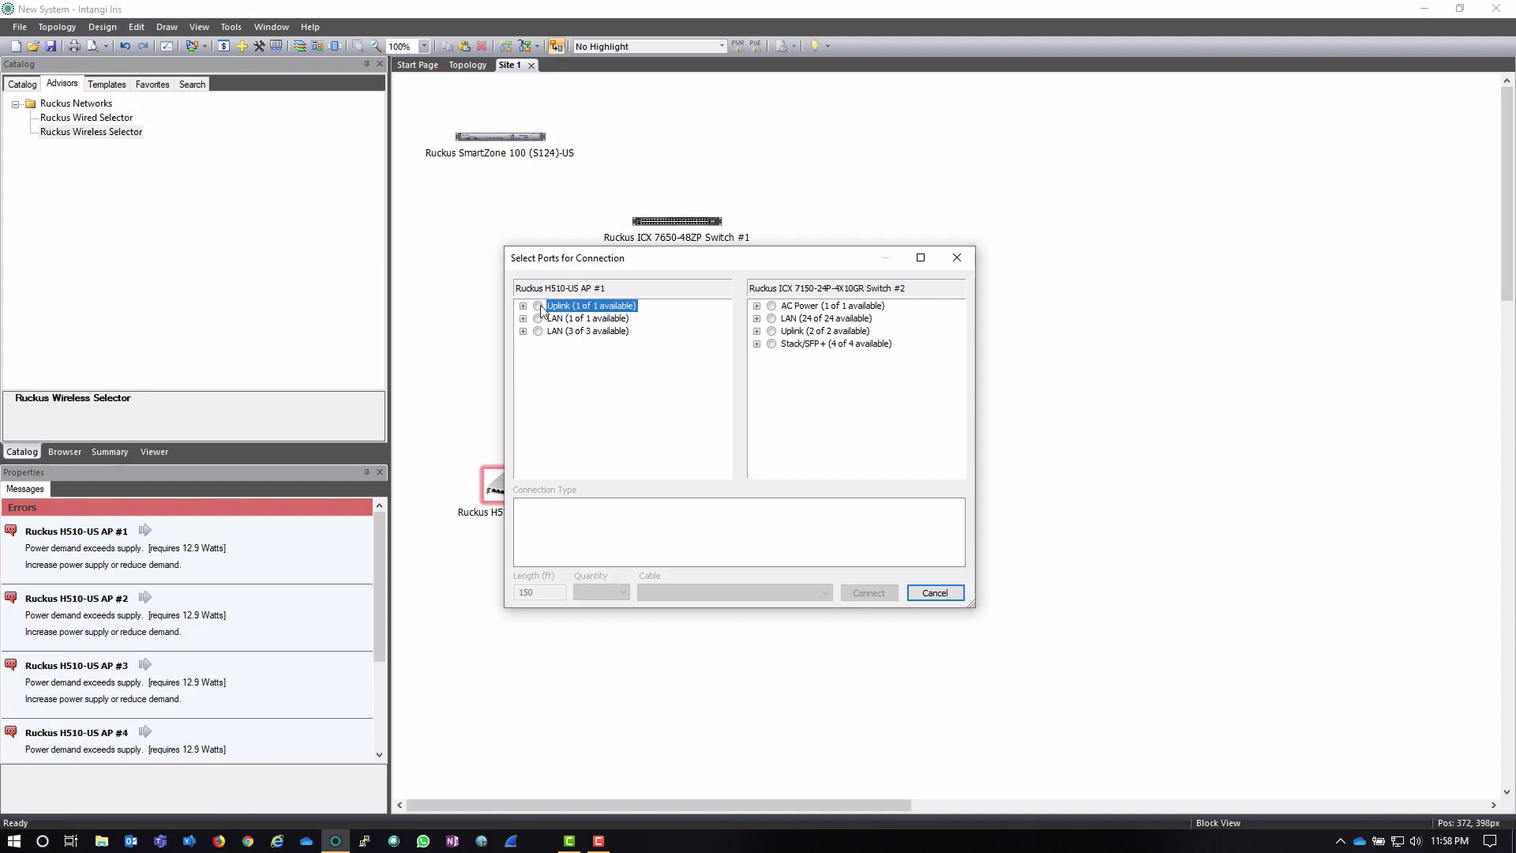
click(756, 318)
click(786, 318)
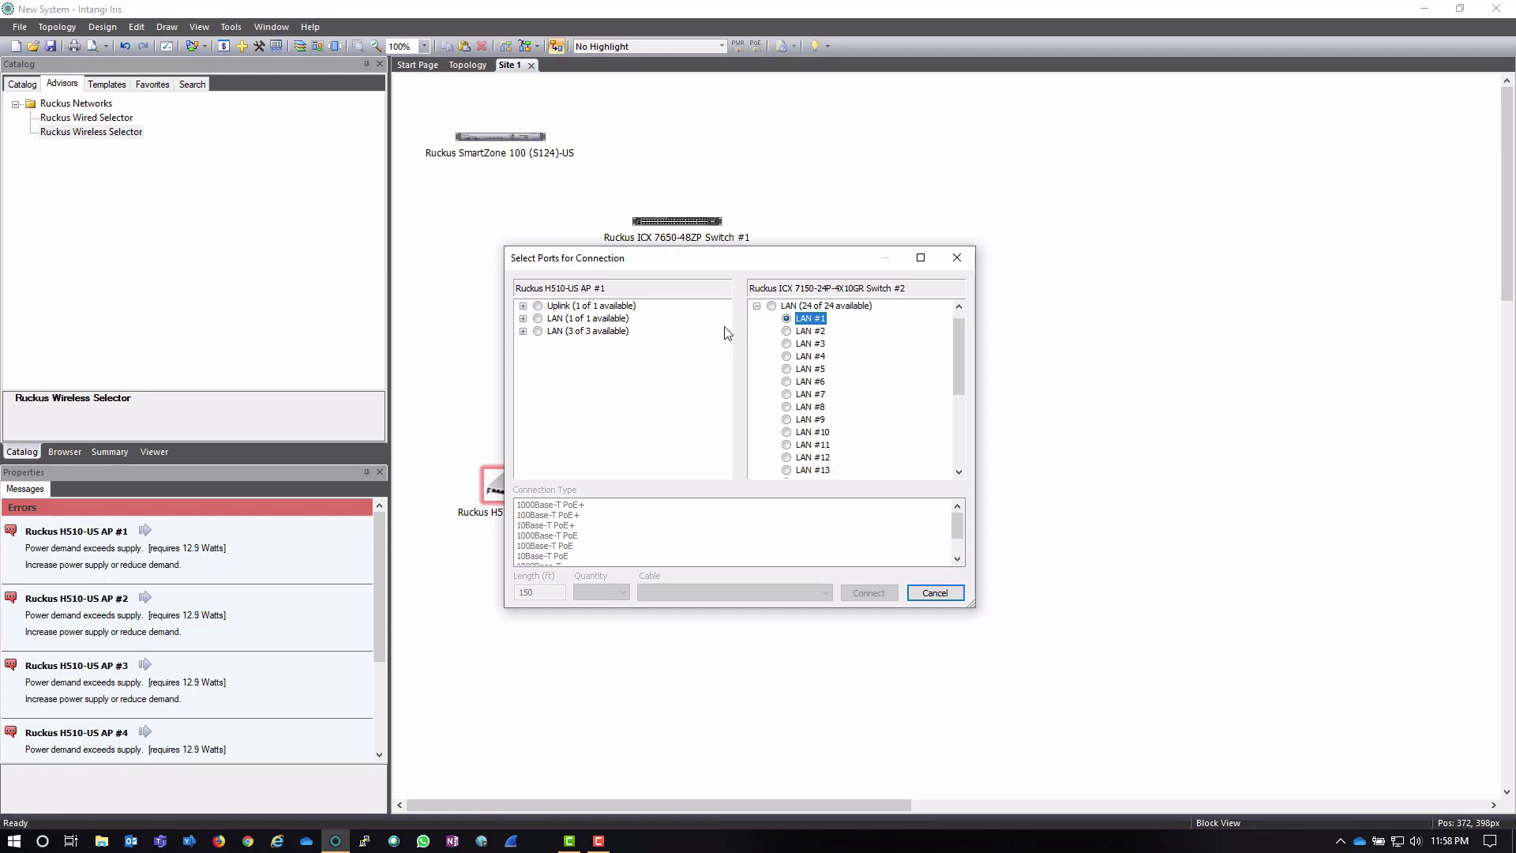
click(539, 308)
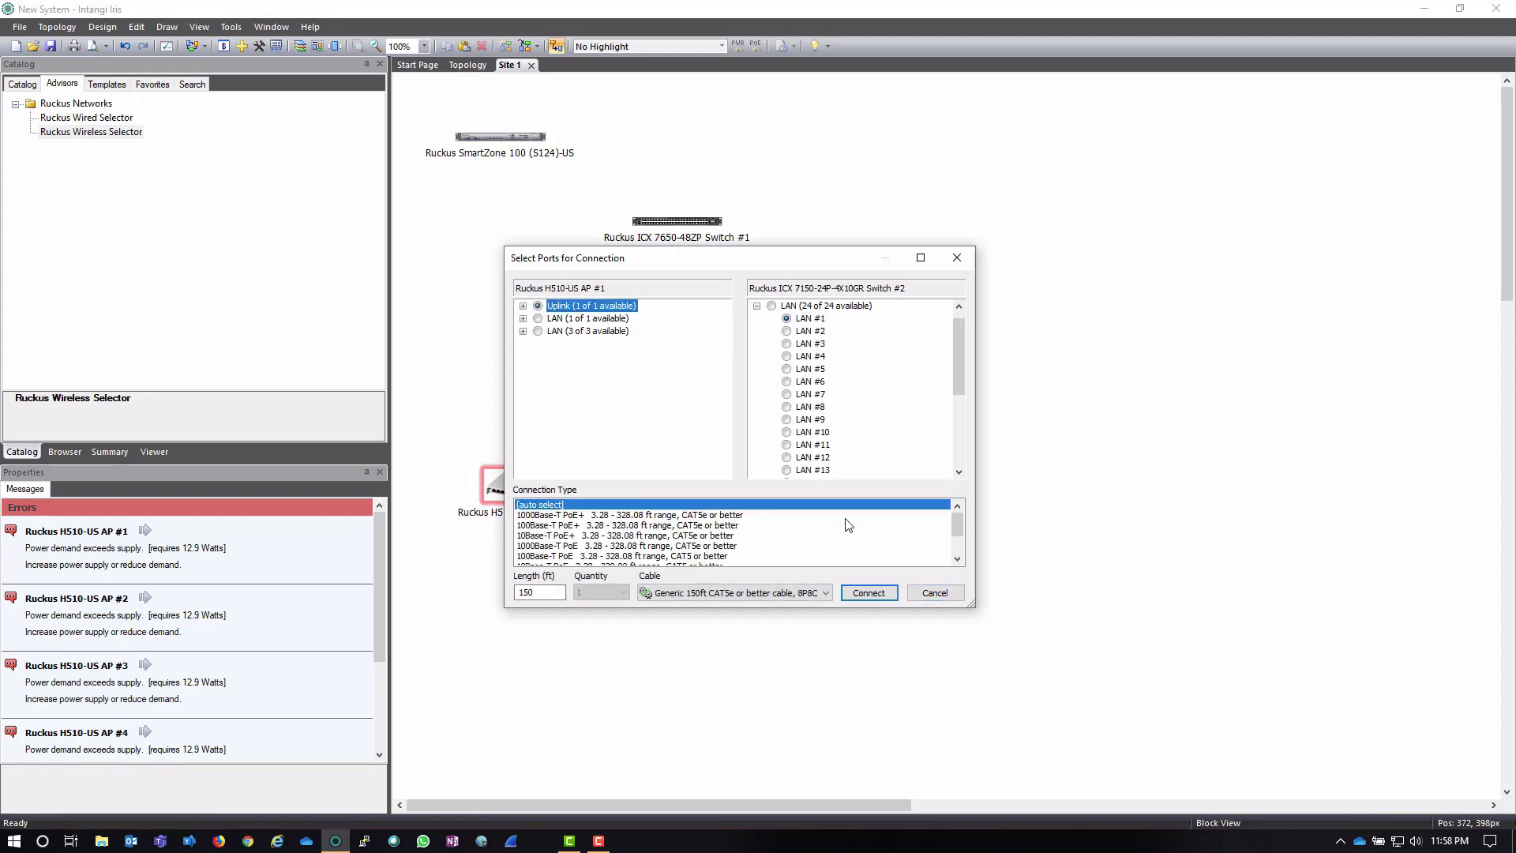
click(866, 593)
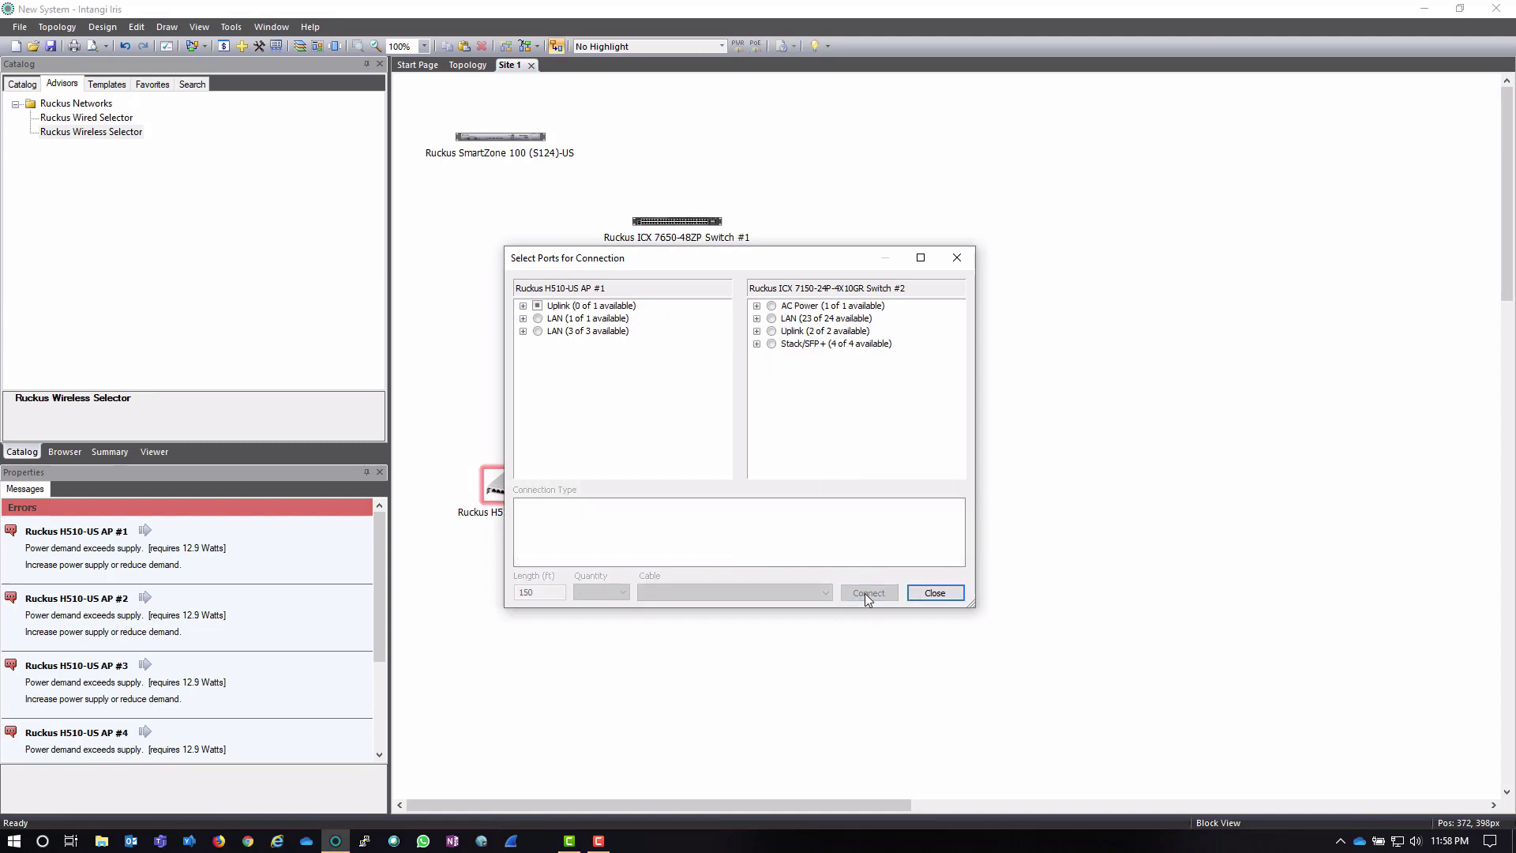
click(917, 594)
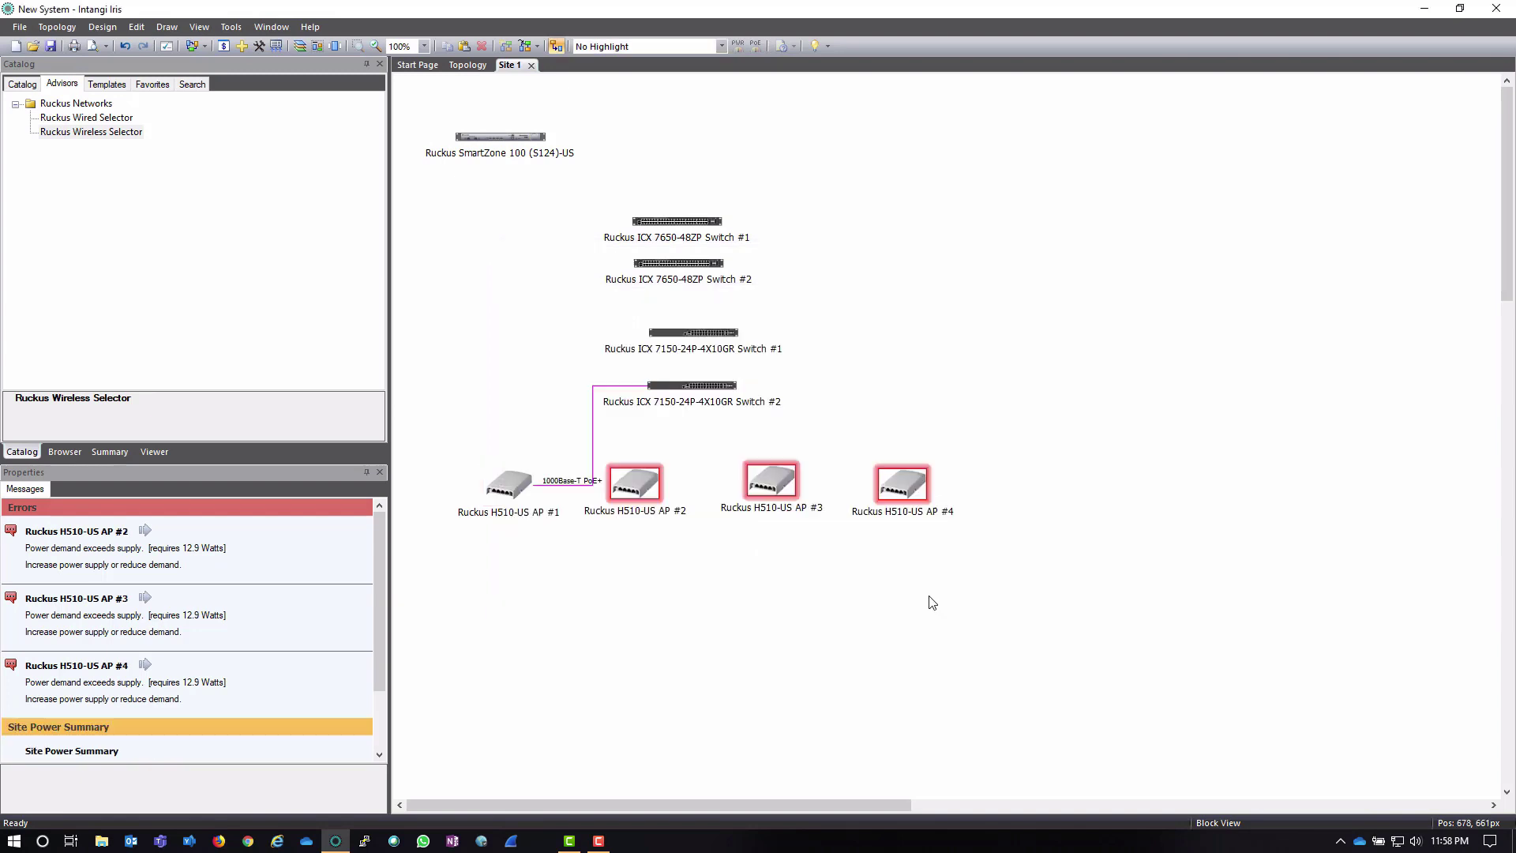
Step: Connect AP #2's Uplink to LAN #2 on Switch #2 with a 1000Base-T PoE+ link
click(523, 493)
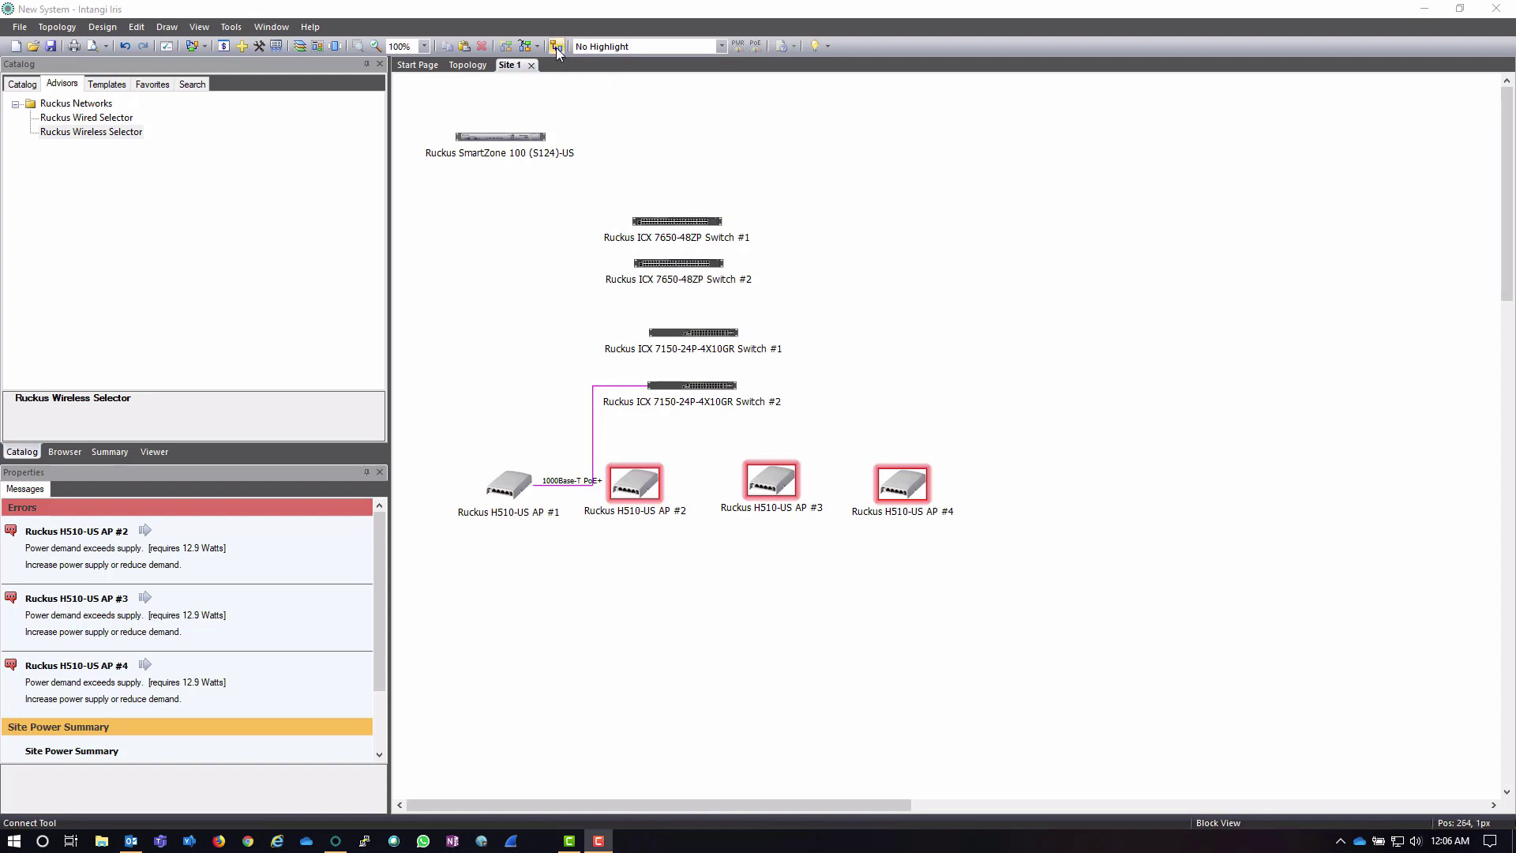
click(557, 47)
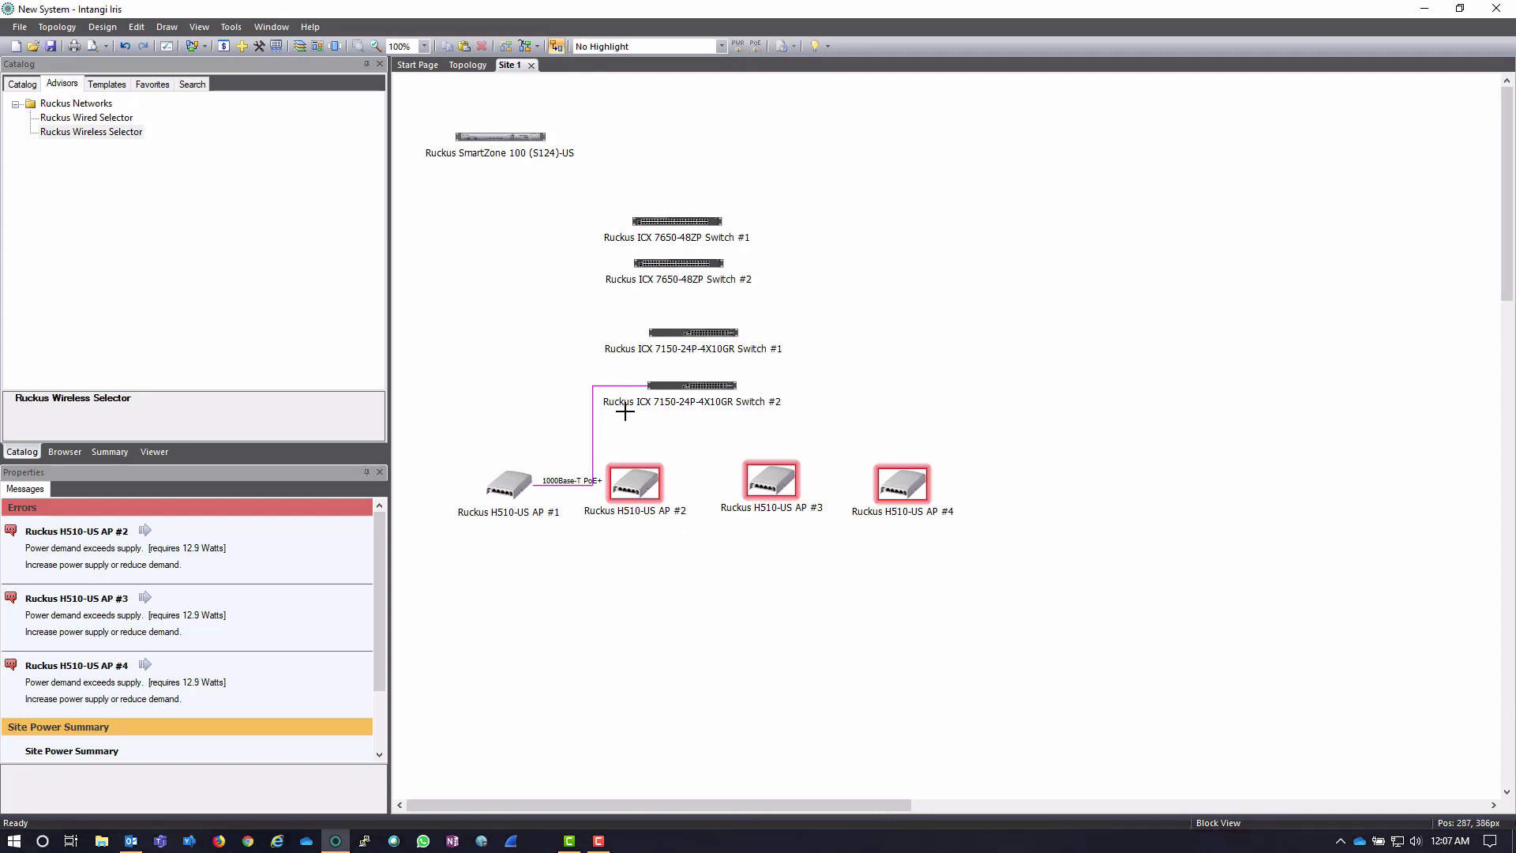
drag(632, 483, 691, 385)
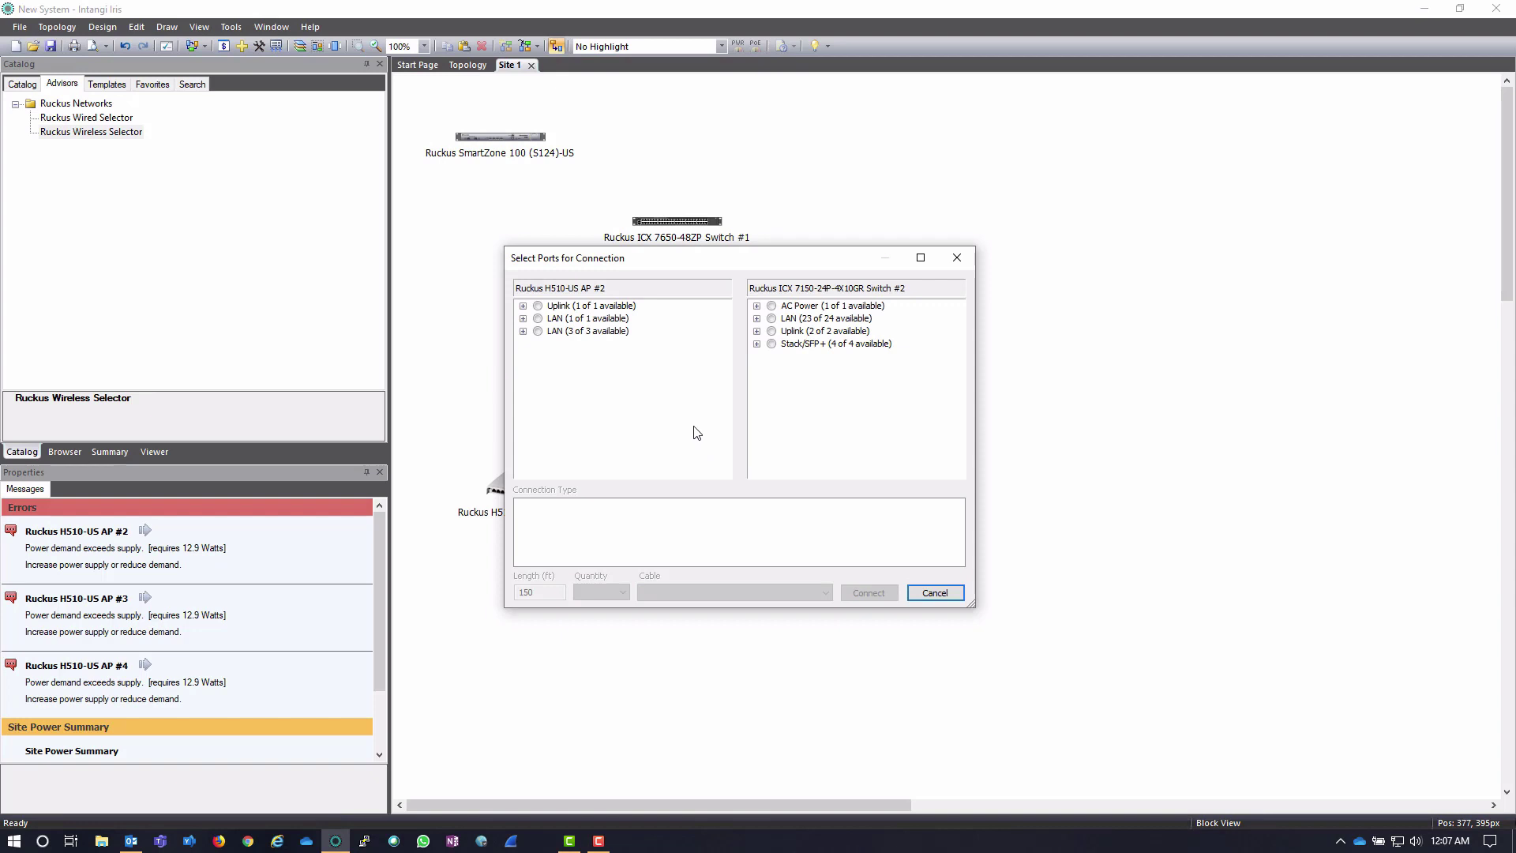
click(540, 306)
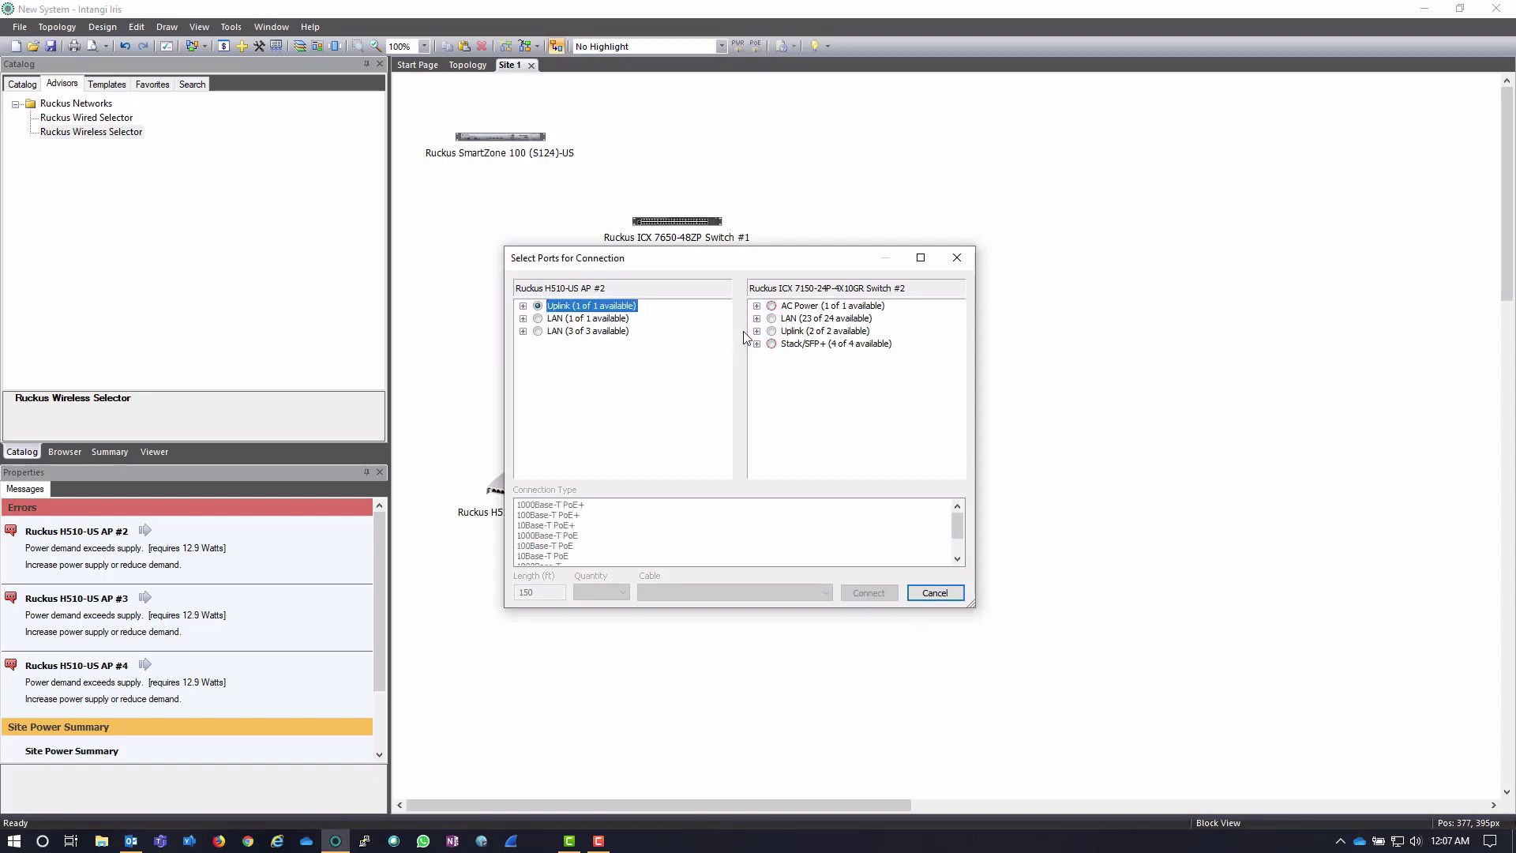
click(773, 318)
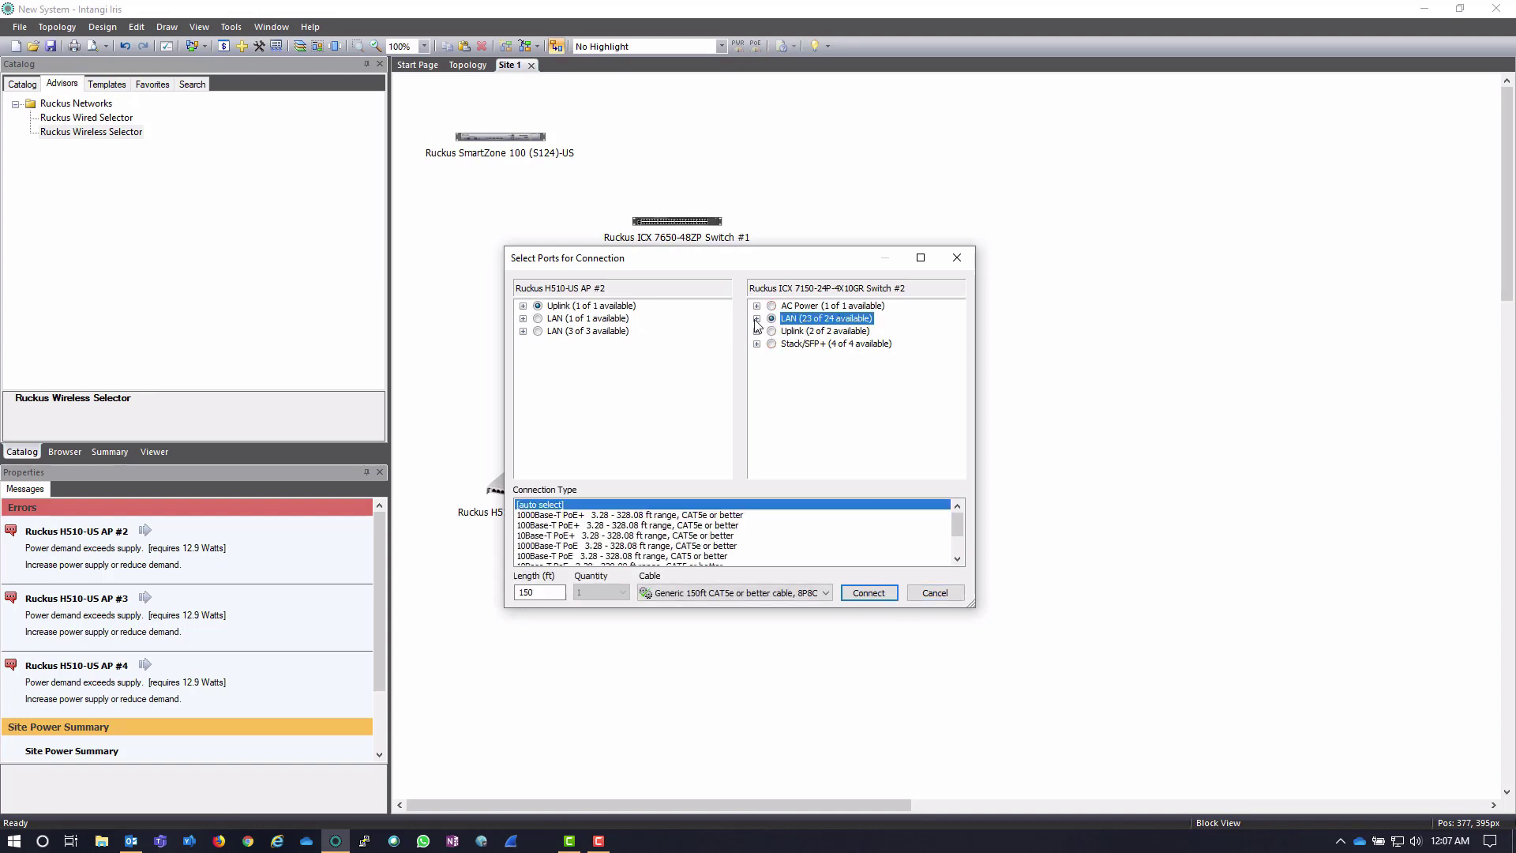
click(757, 320)
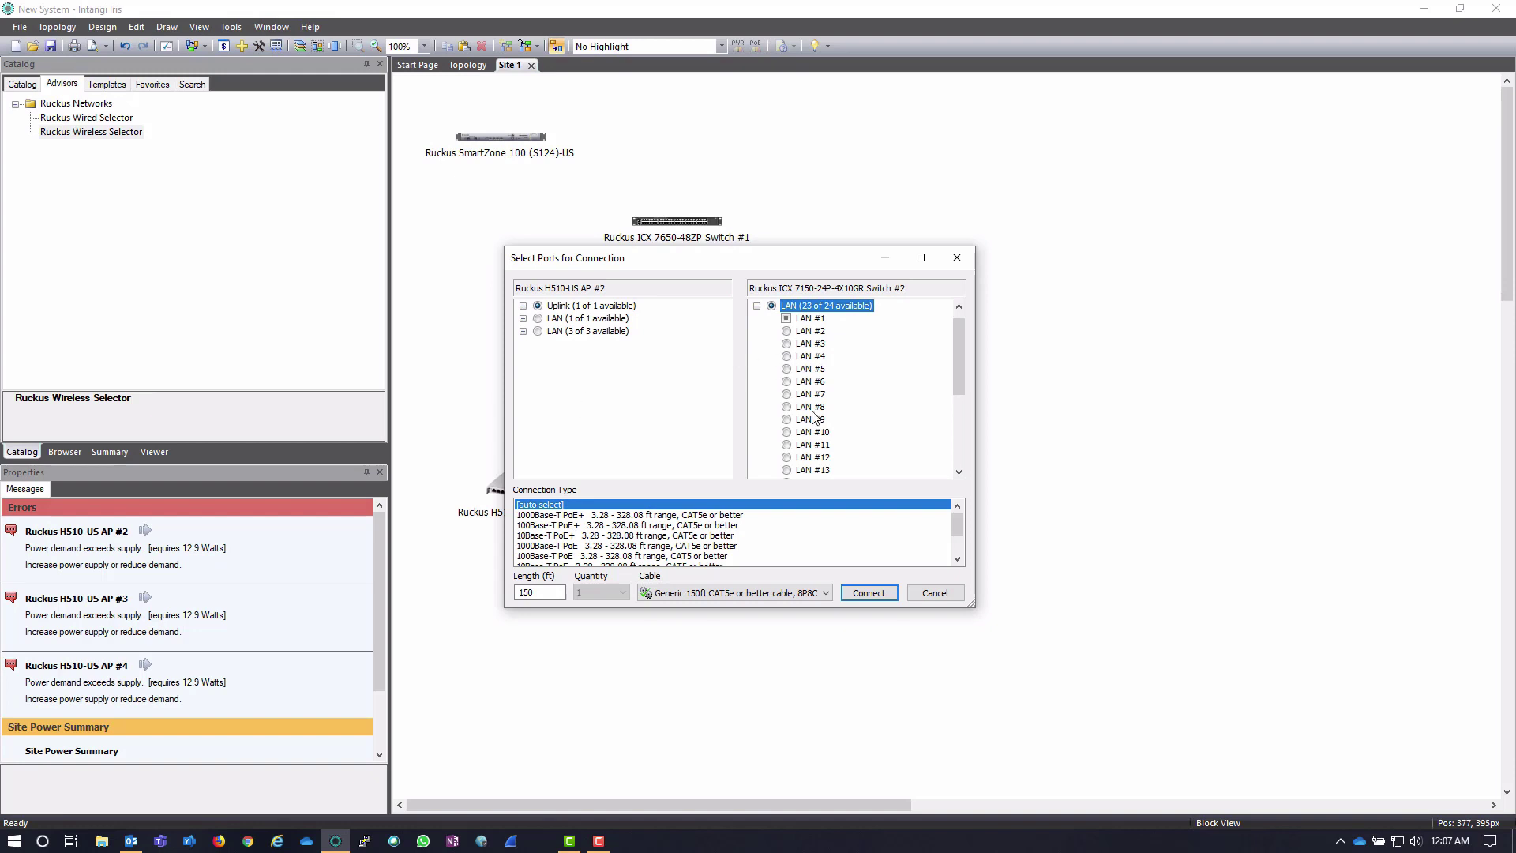
click(784, 331)
click(786, 343)
click(790, 355)
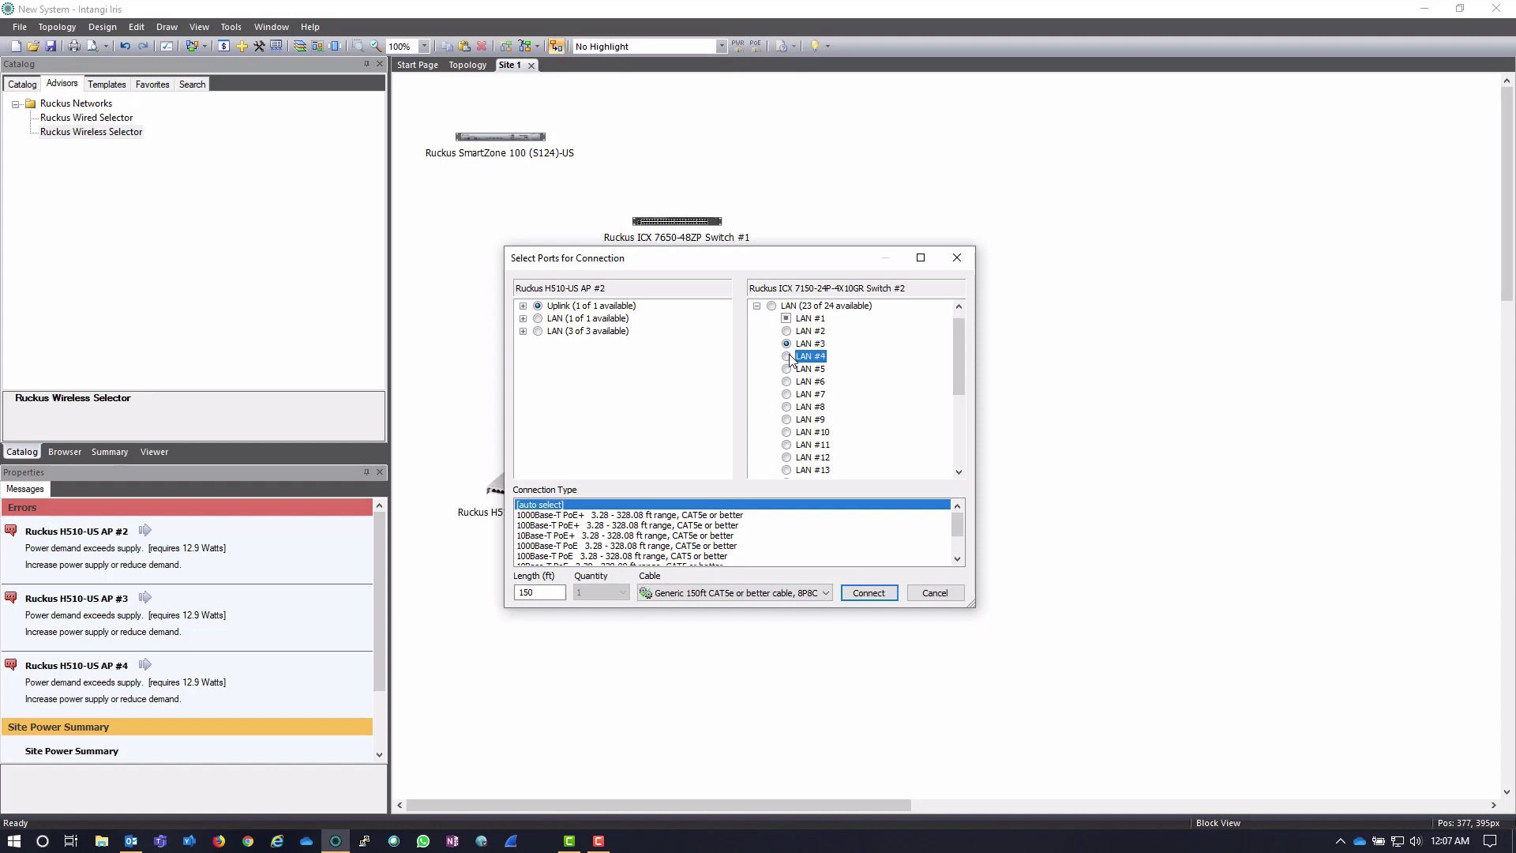
click(787, 331)
click(872, 593)
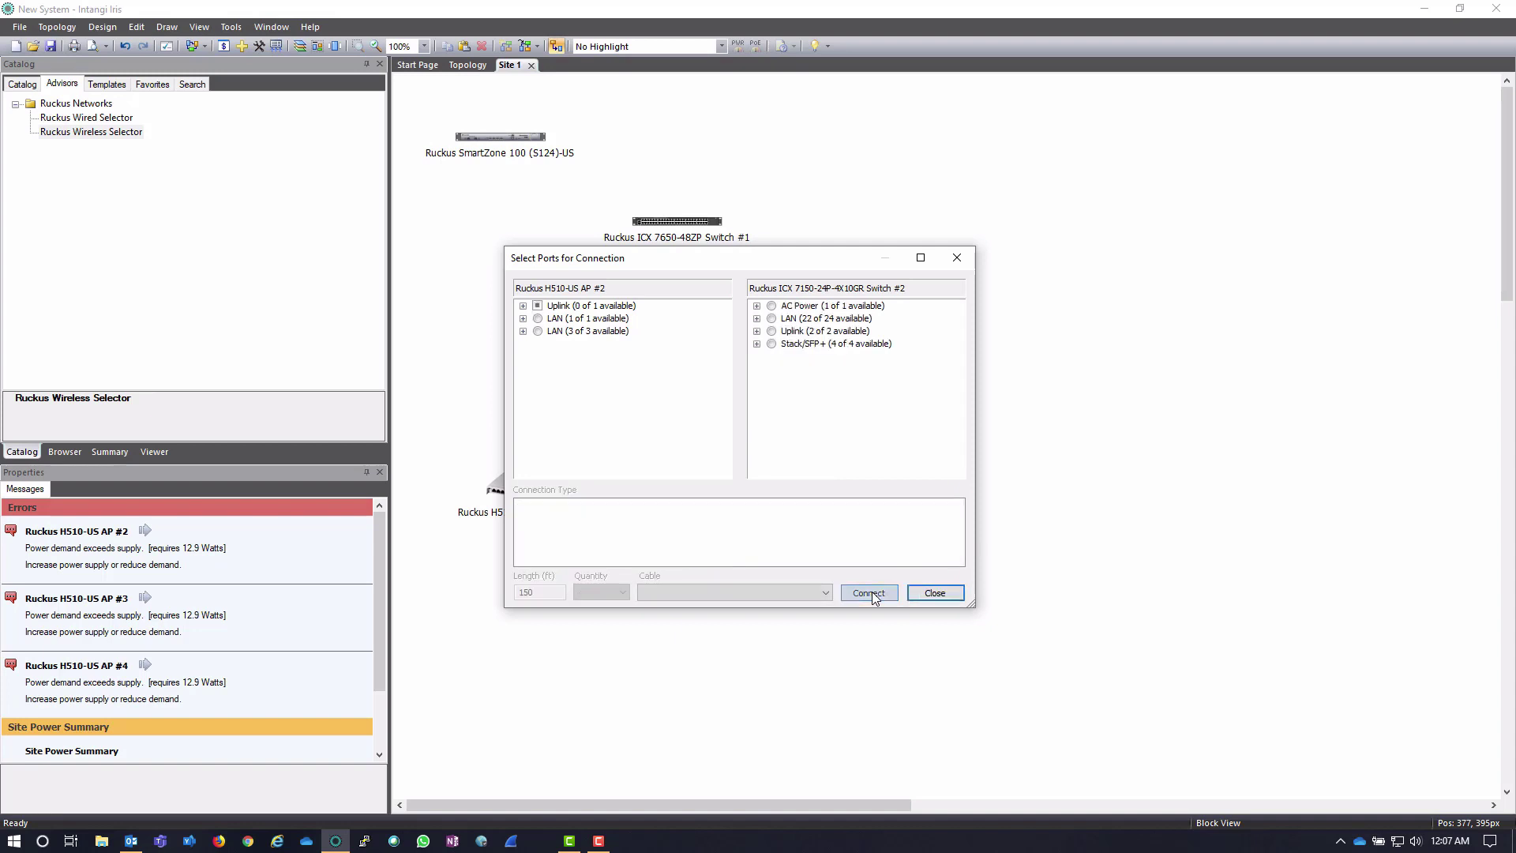
click(928, 596)
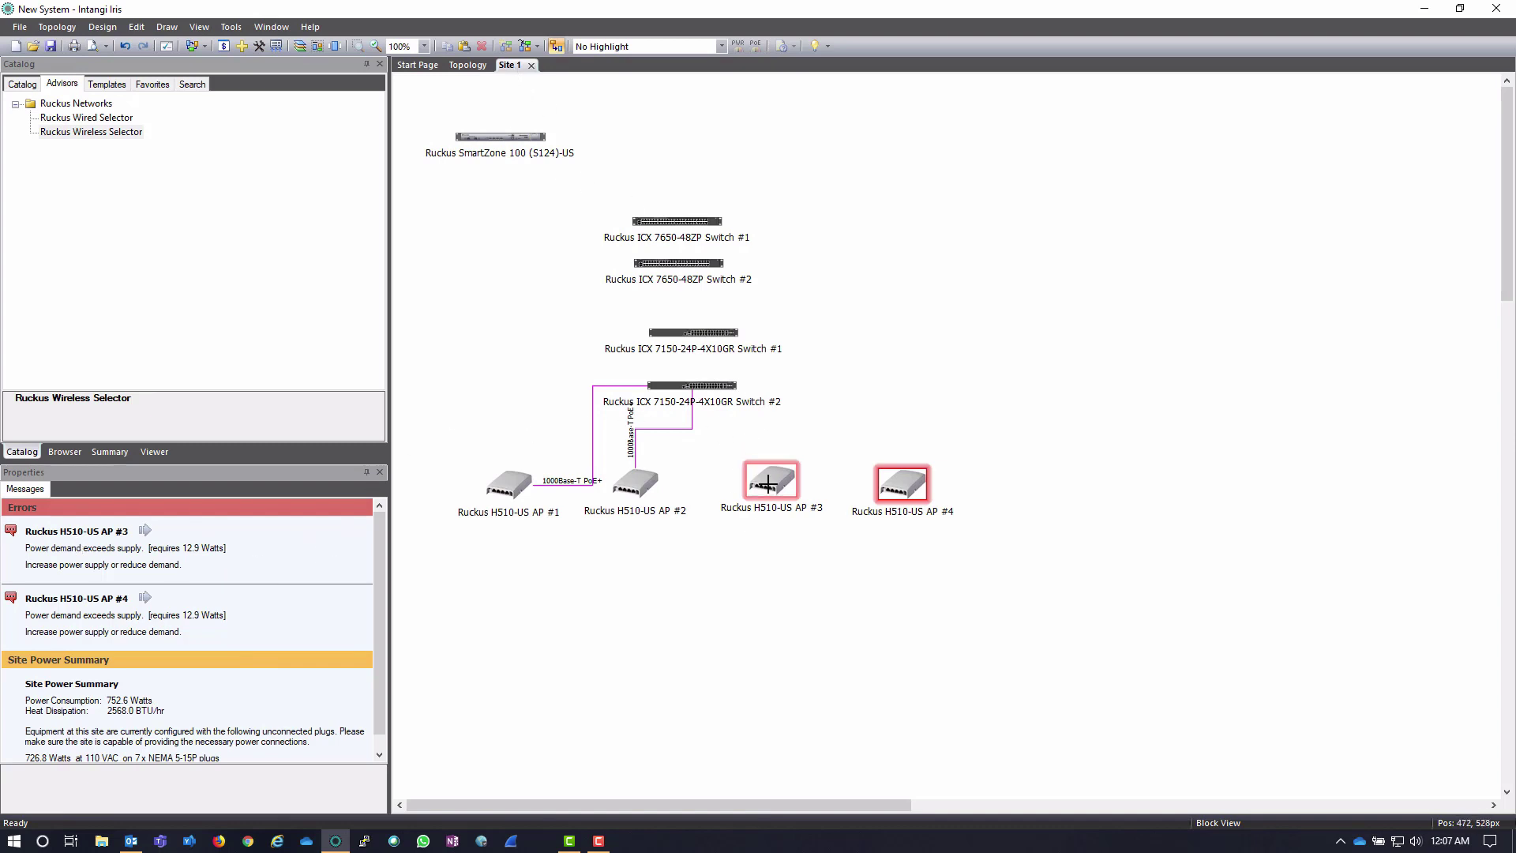
Step: Connect AP #3's Uplink to a LAN port on ICX 7150 Switch #1
drag(767, 485, 744, 333)
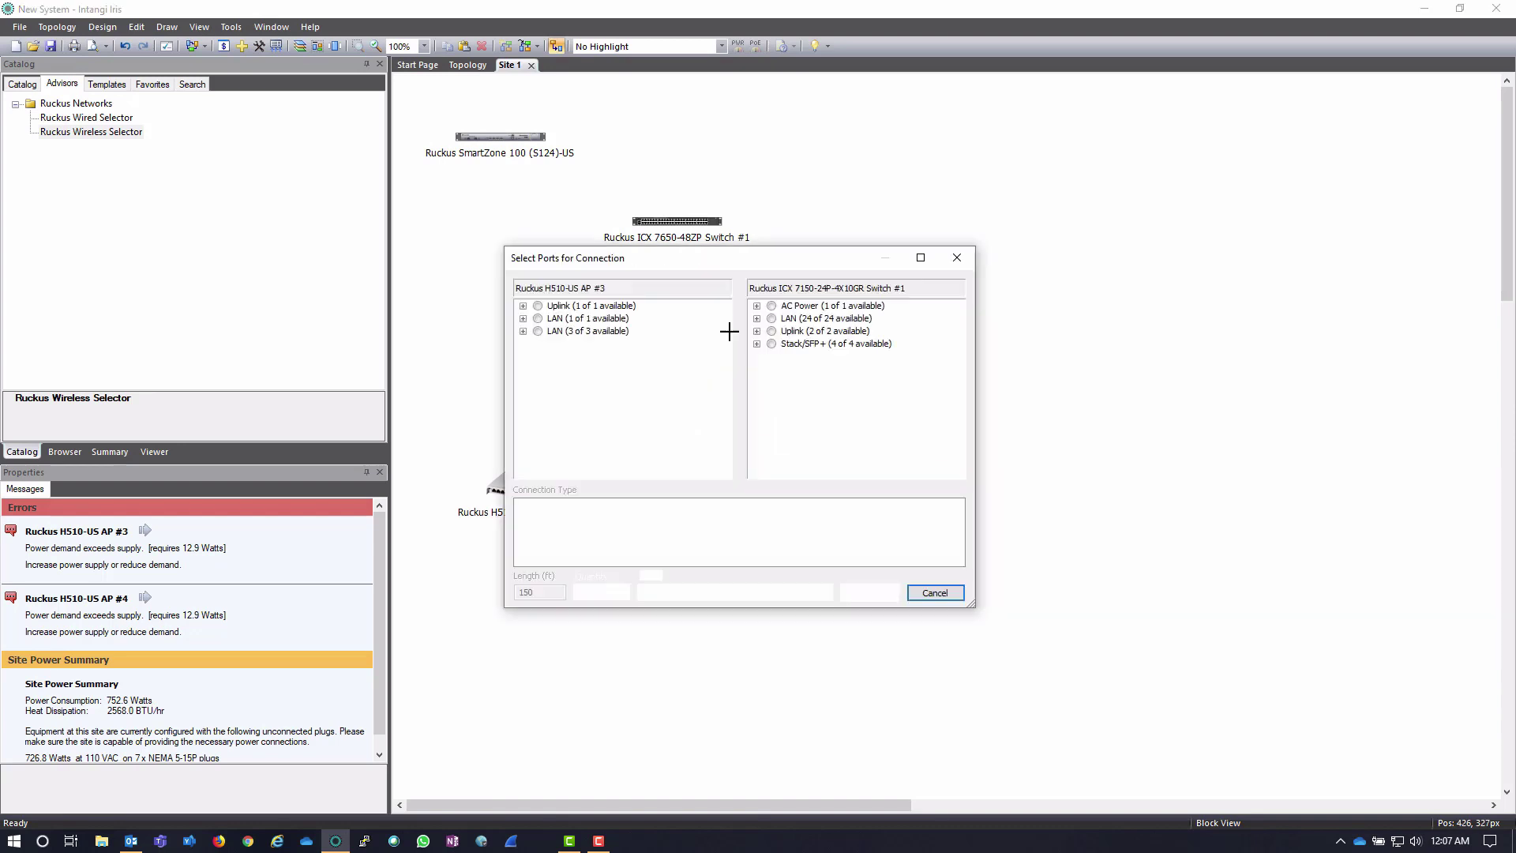
click(538, 306)
click(771, 318)
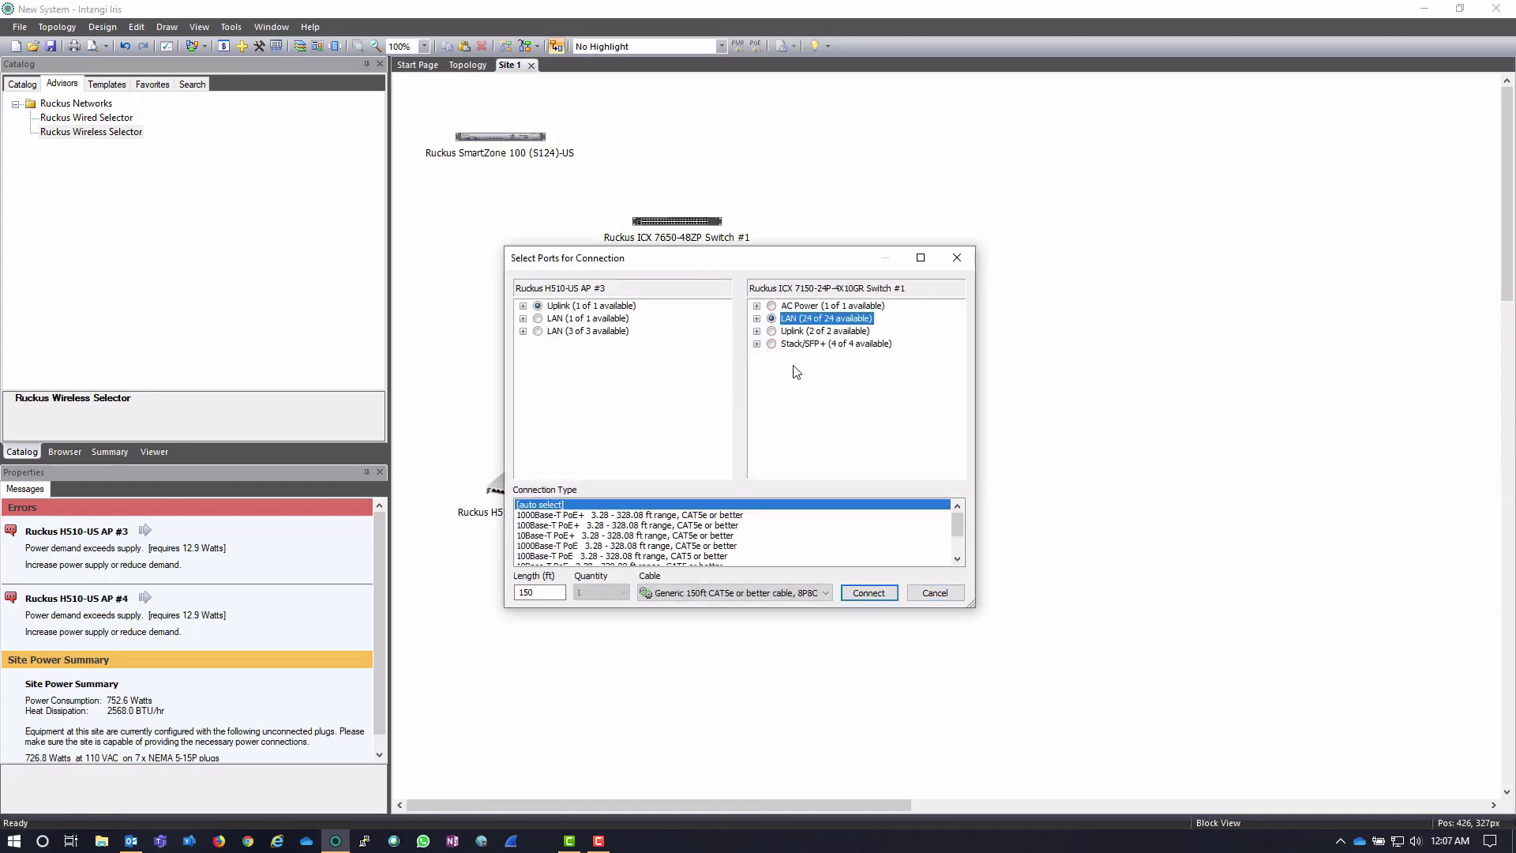
click(868, 593)
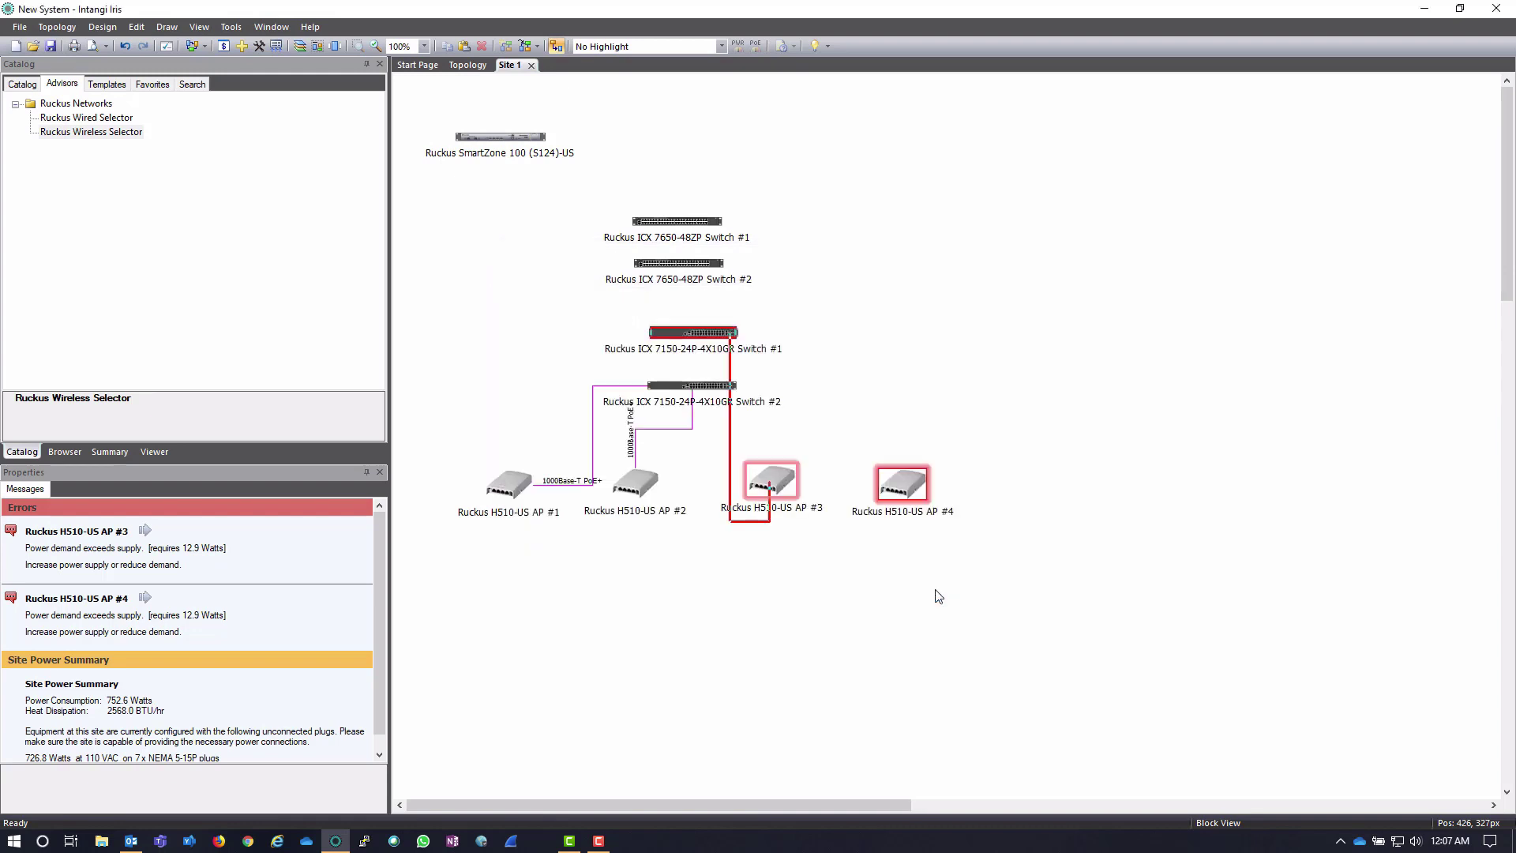
Step: Connect AP #4's Uplink to a LAN port on ICX 7150 Switch #1
drag(902, 484, 730, 333)
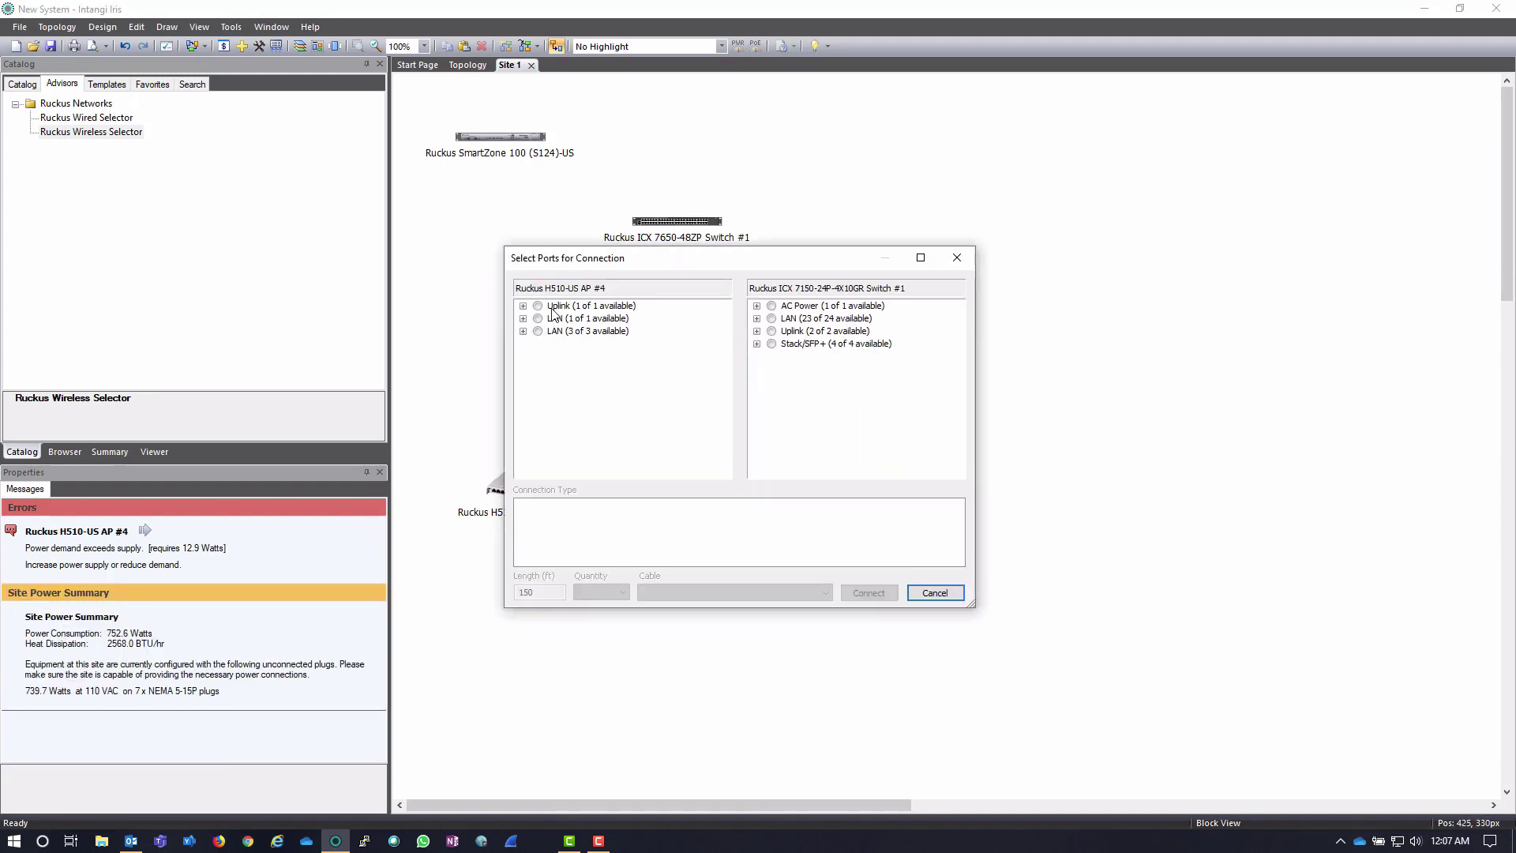
click(552, 309)
click(774, 321)
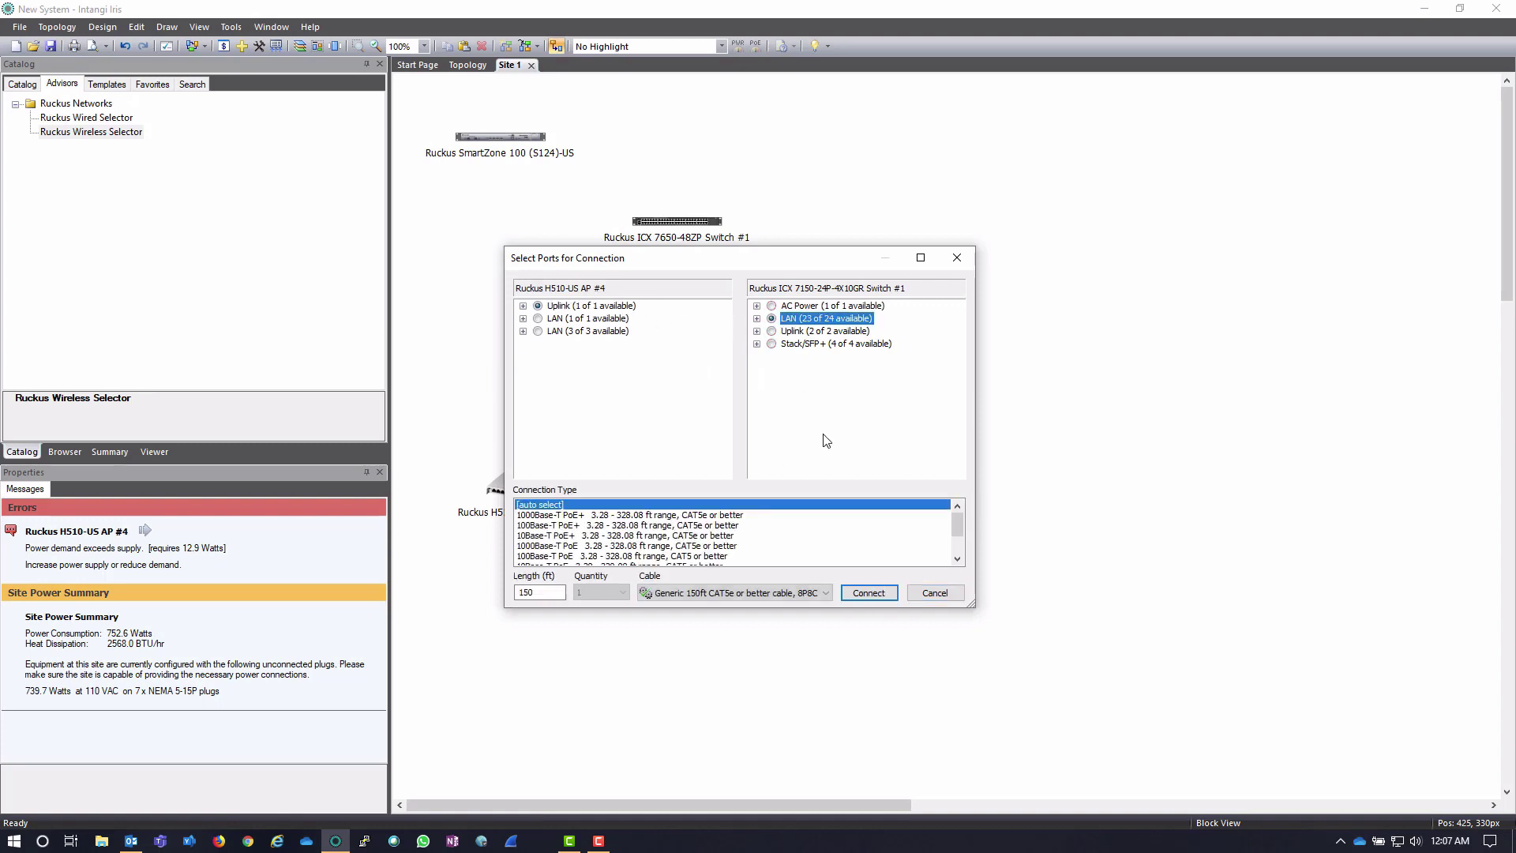
click(865, 592)
click(935, 593)
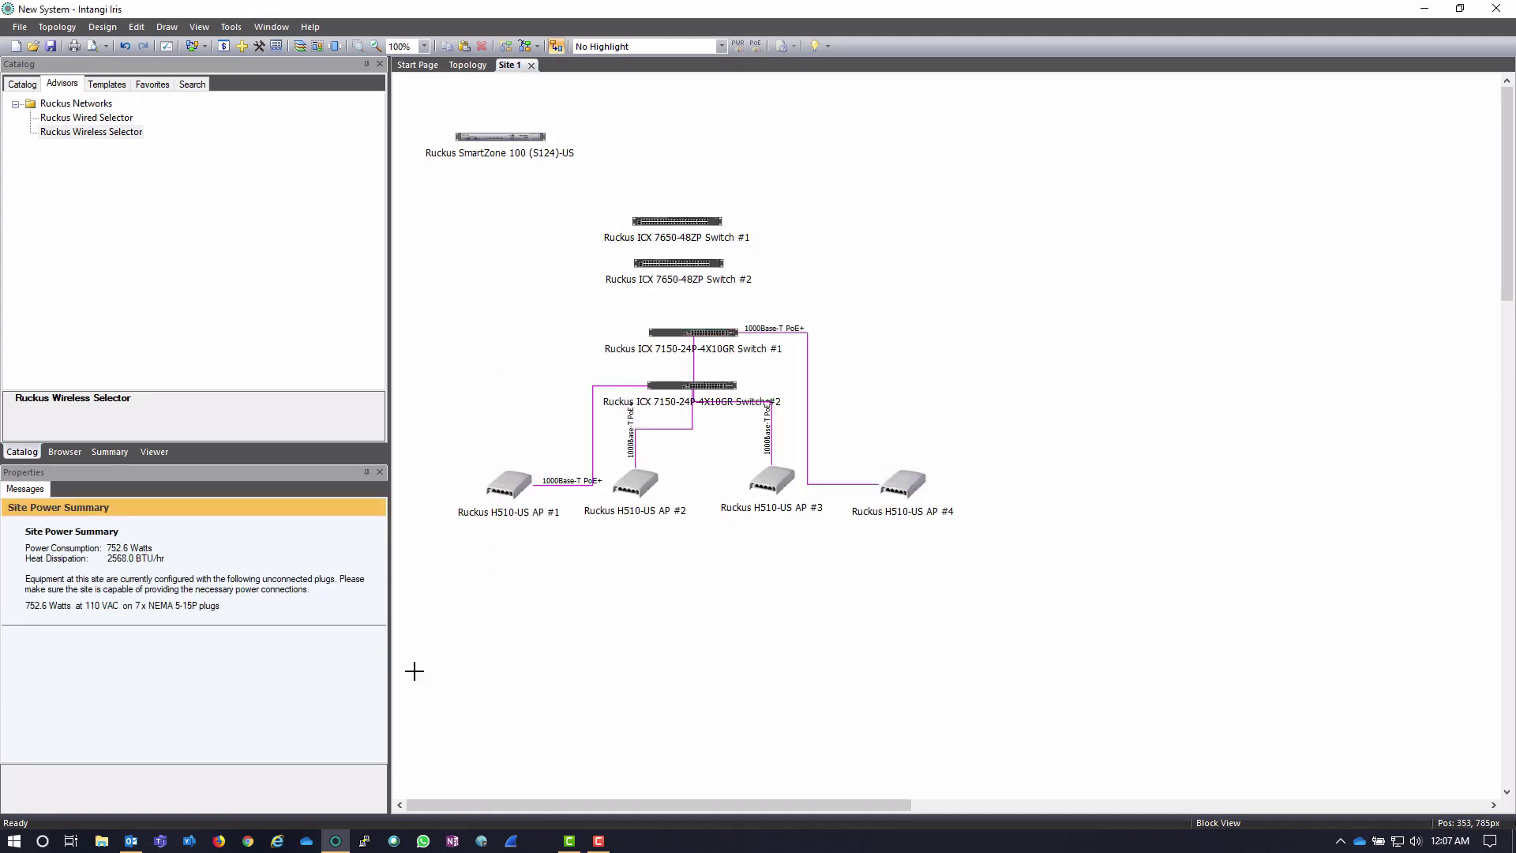